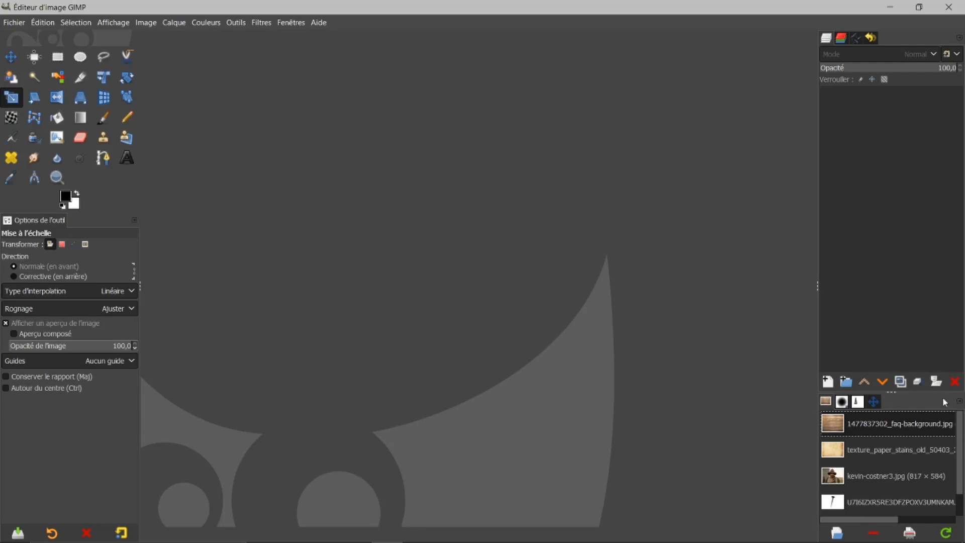
pyautogui.click(960, 403)
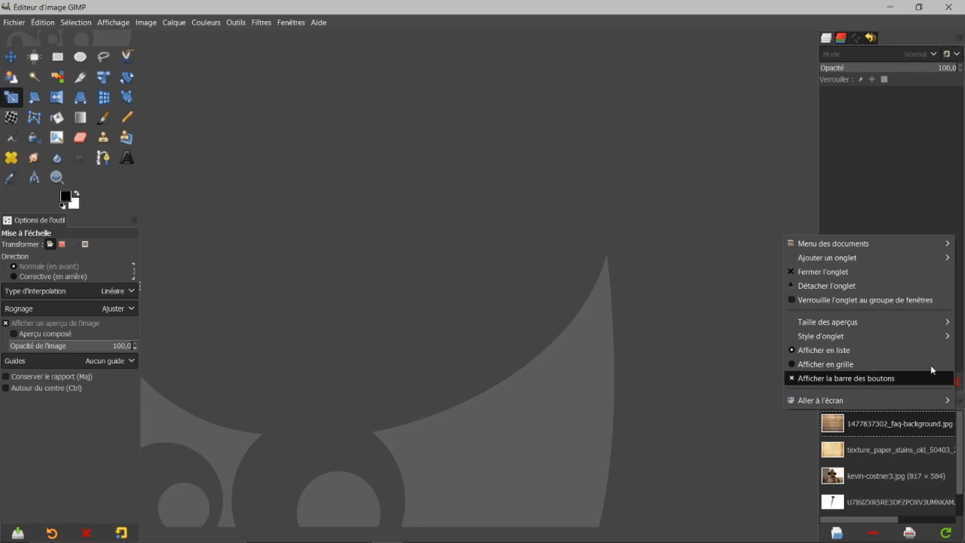
pyautogui.moveTo(853, 258)
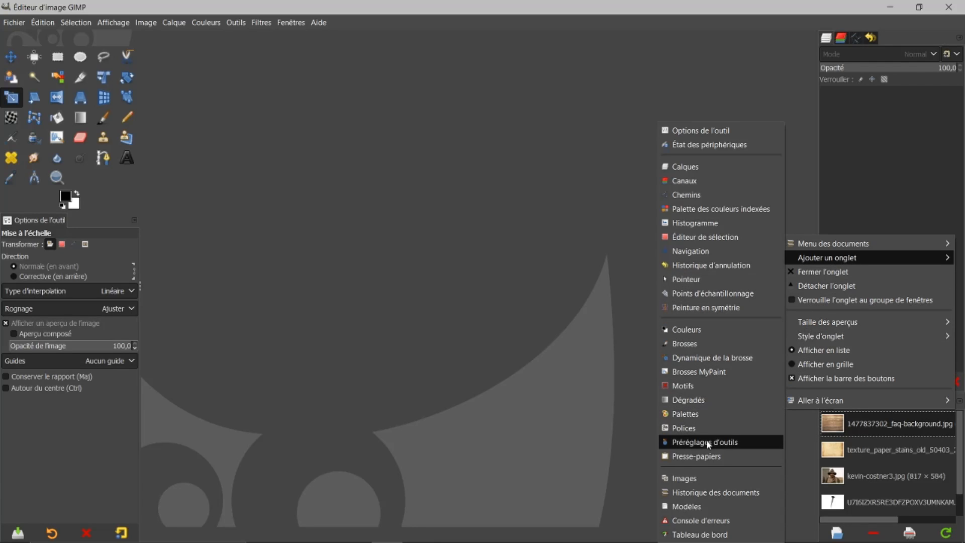
pyautogui.click(595, 414)
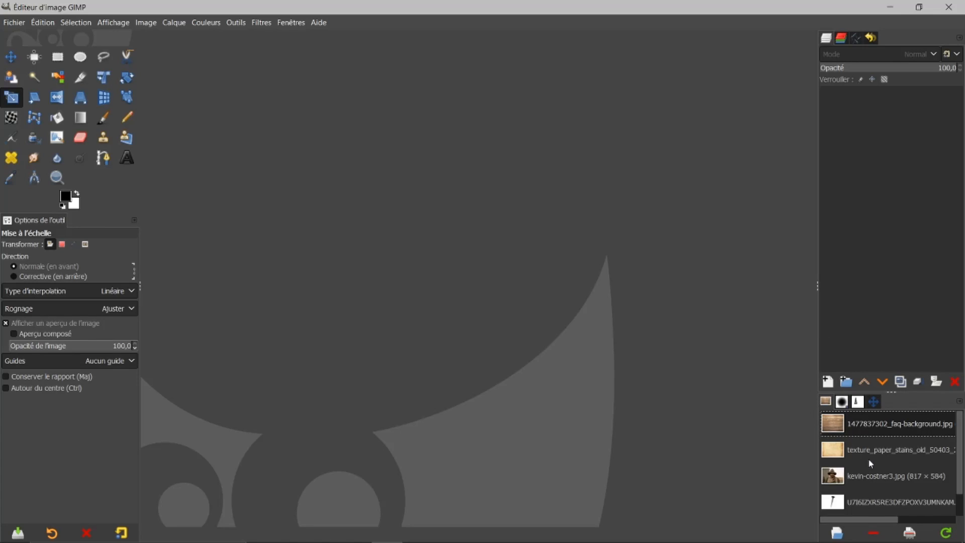
pyautogui.moveTo(868, 425)
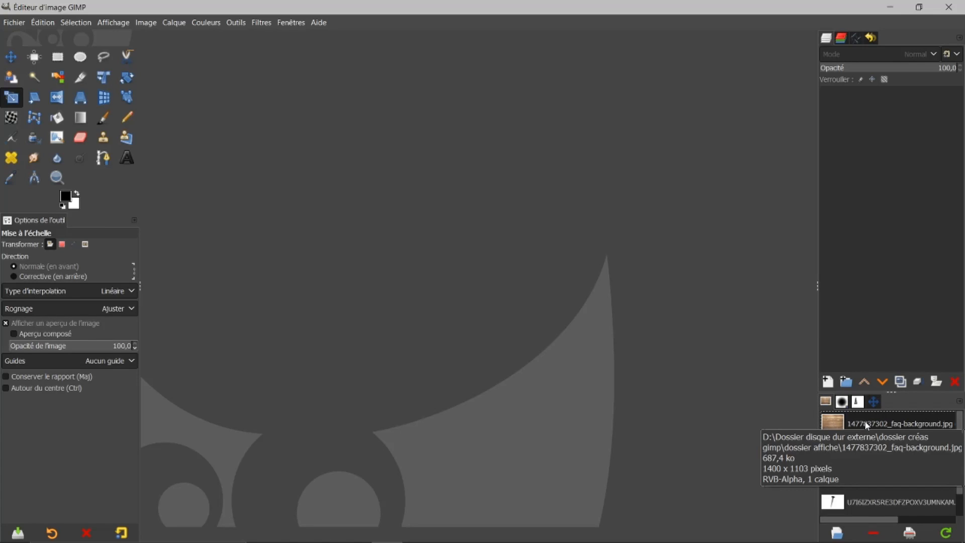
pyautogui.doubleClick(869, 417)
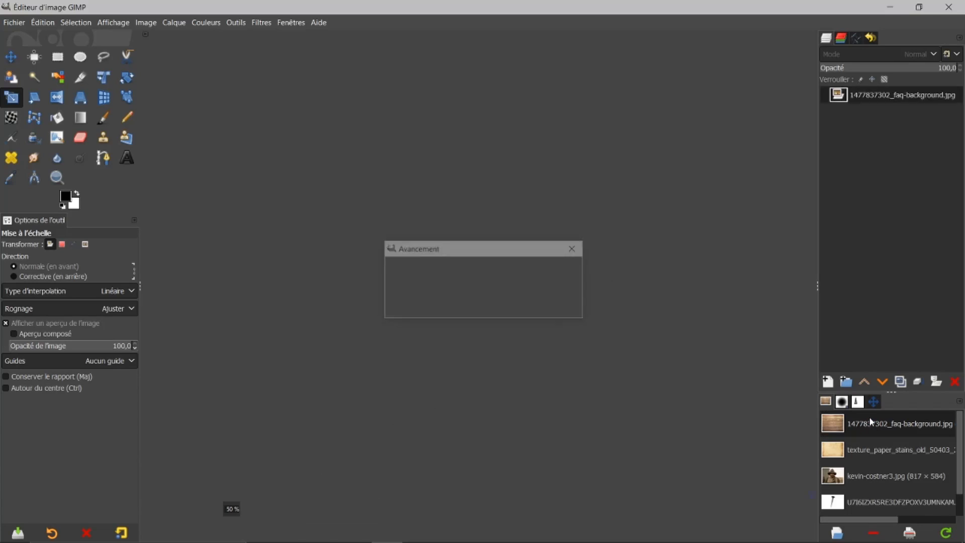
pyautogui.moveTo(870, 416)
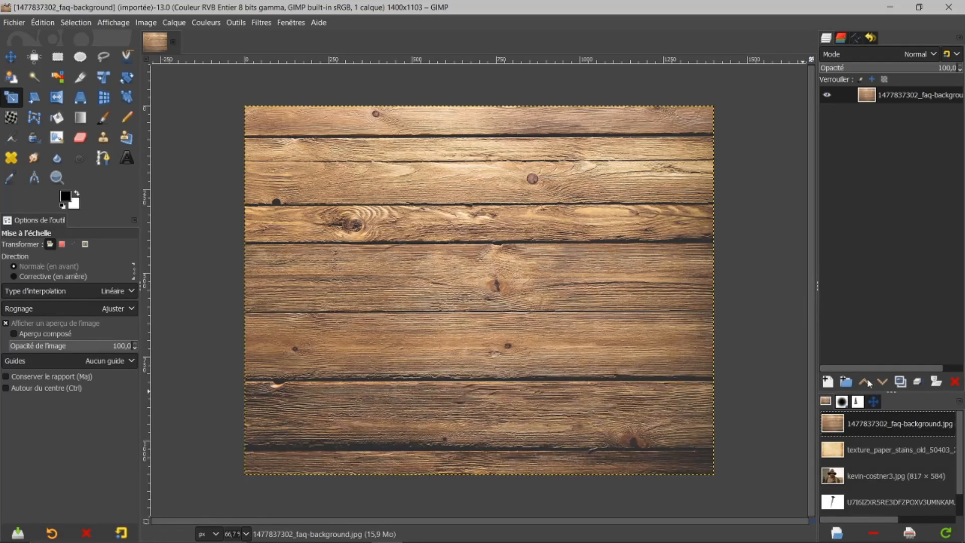
pyautogui.click(849, 449)
pyautogui.doubleClick(849, 449)
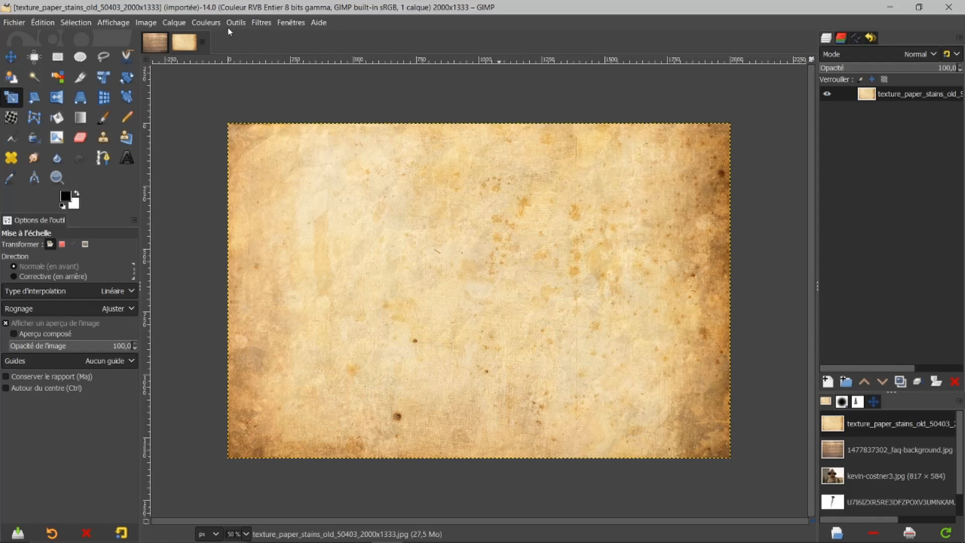
pyautogui.click(153, 43)
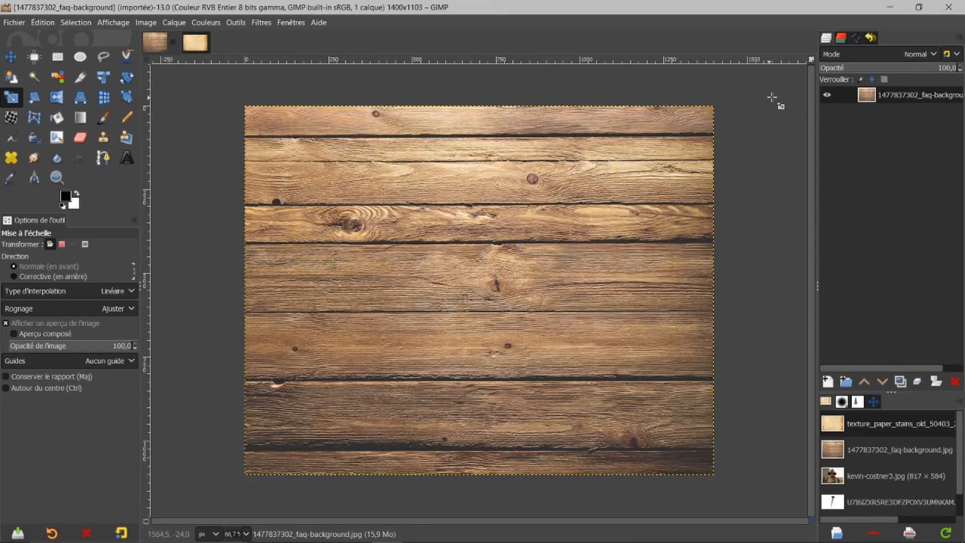
pyautogui.click(196, 43)
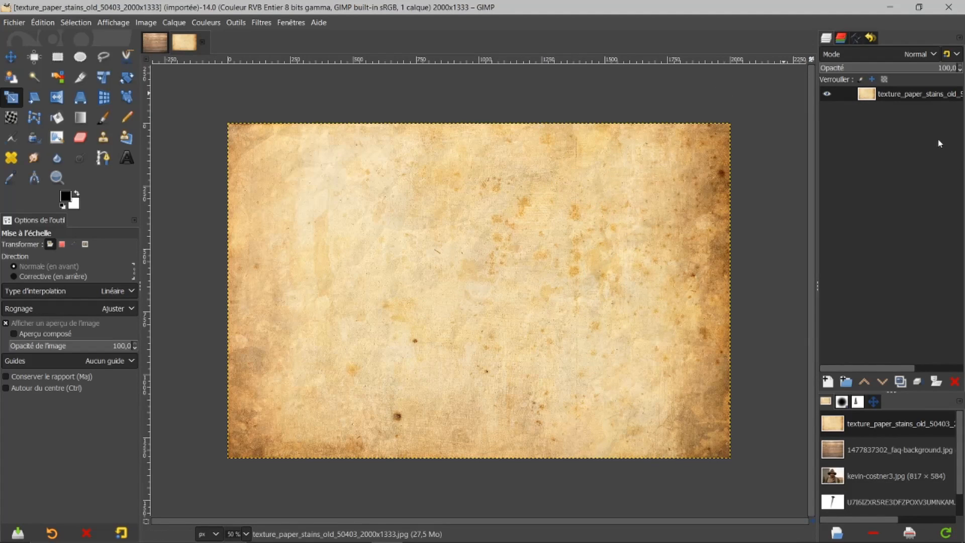
# Try rotating only the paper texture's layer 90° counter-clockwise, and undo the rotation
pyautogui.click(172, 23)
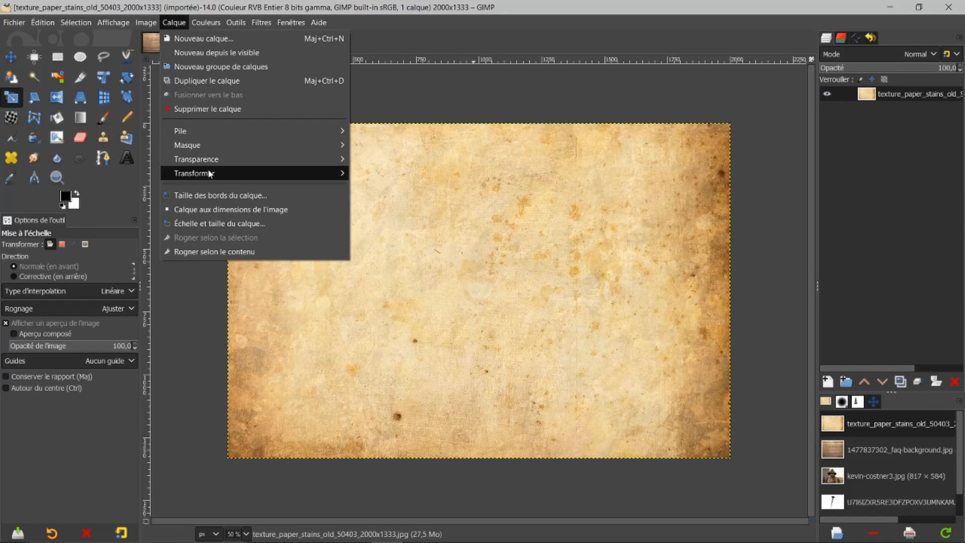
pyautogui.moveTo(242, 174)
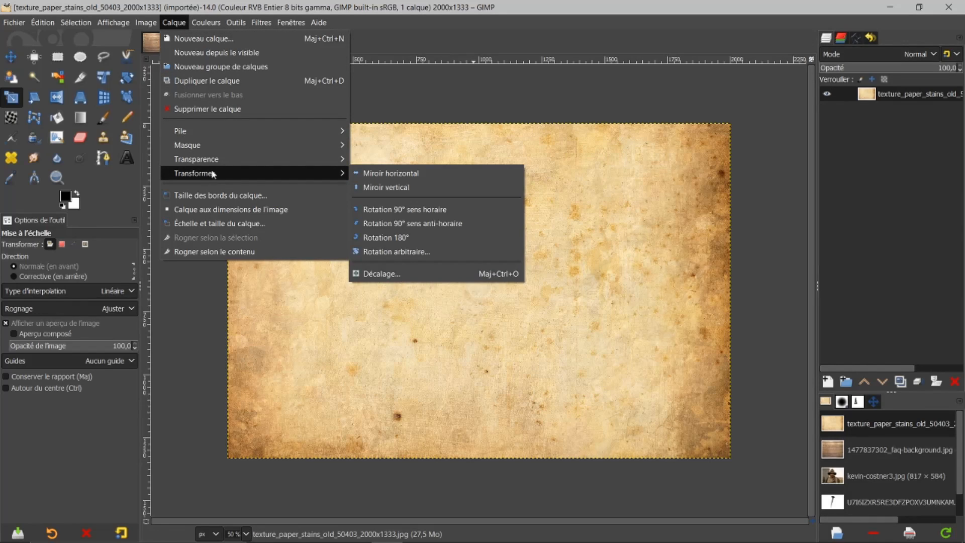
pyautogui.click(393, 225)
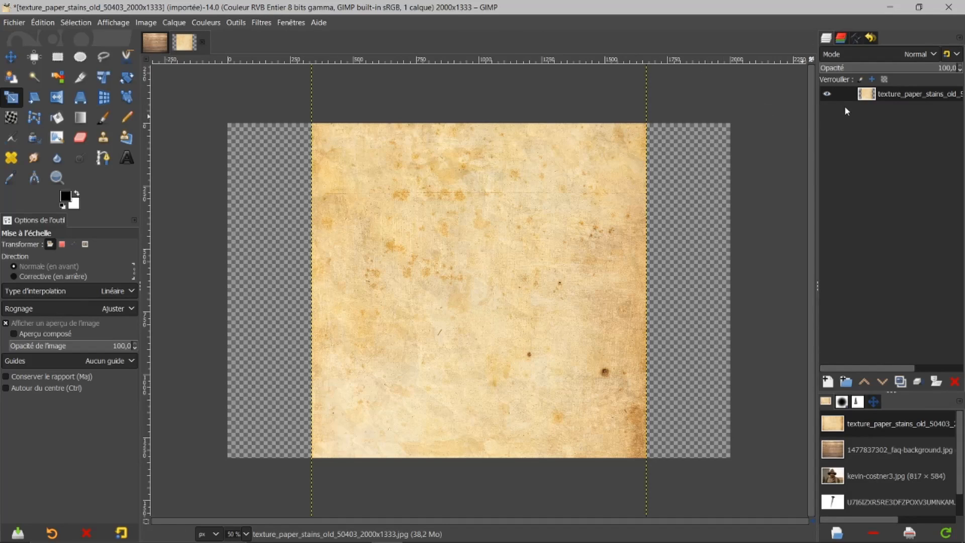
pyautogui.hotkey('ctrl', 'z')
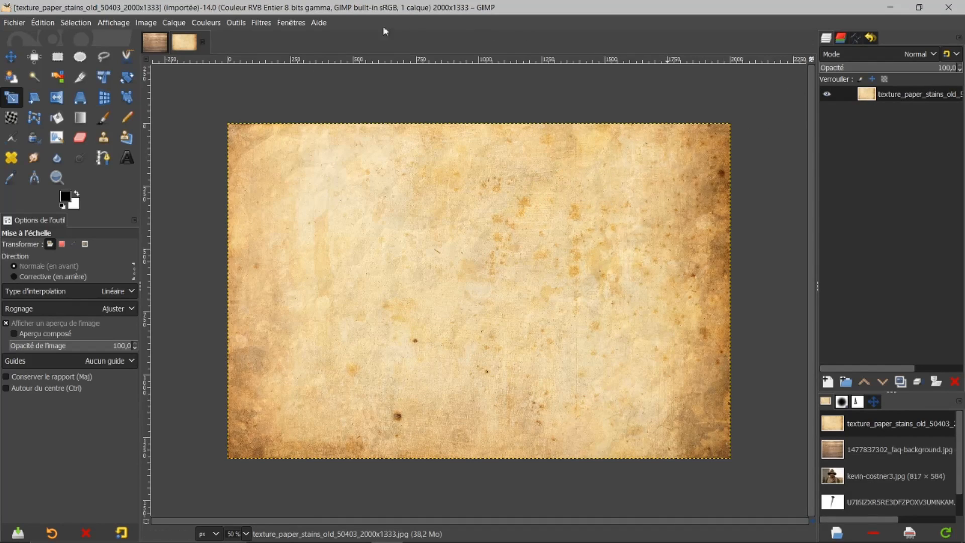
# Rotate the whole paper texture image 90° counter-clockwise, canvas included
pyautogui.click(146, 23)
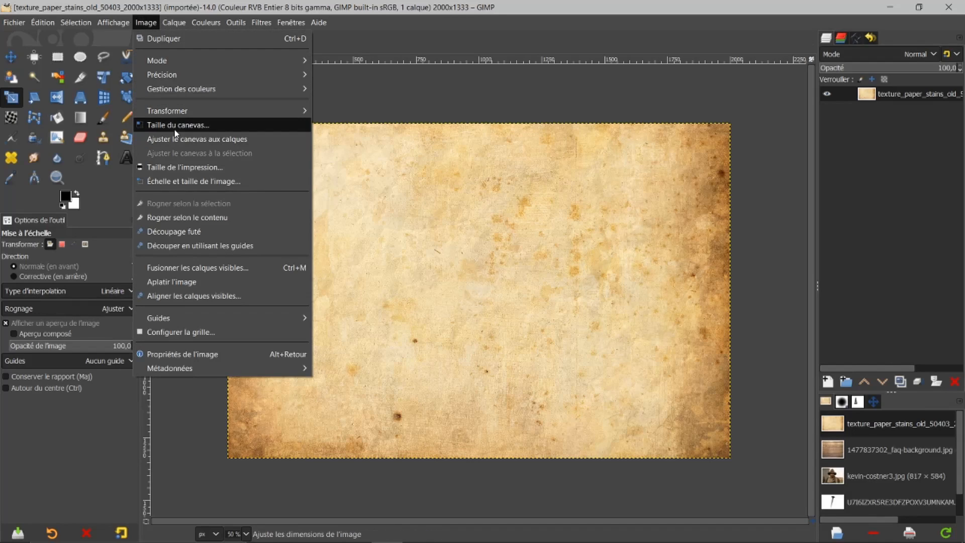
pyautogui.moveTo(228, 114)
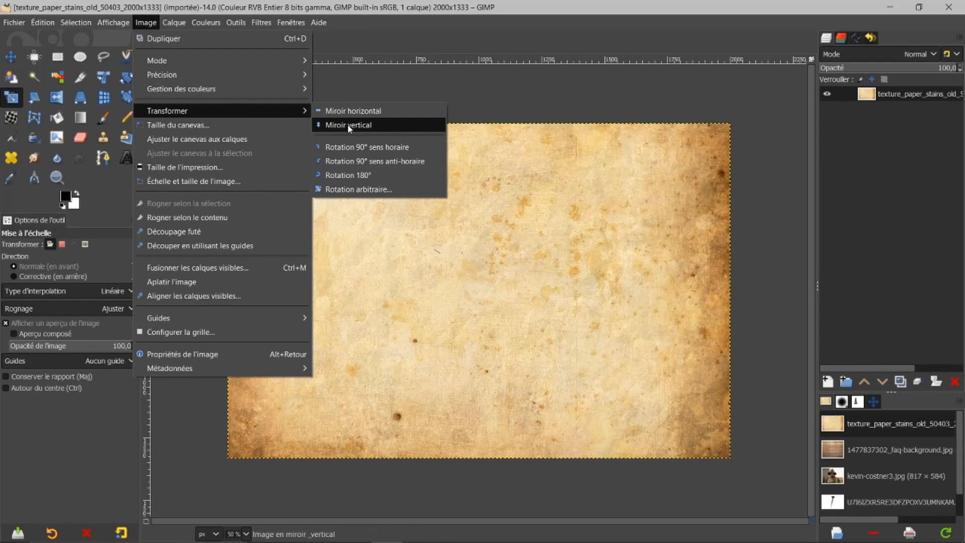
pyautogui.click(367, 161)
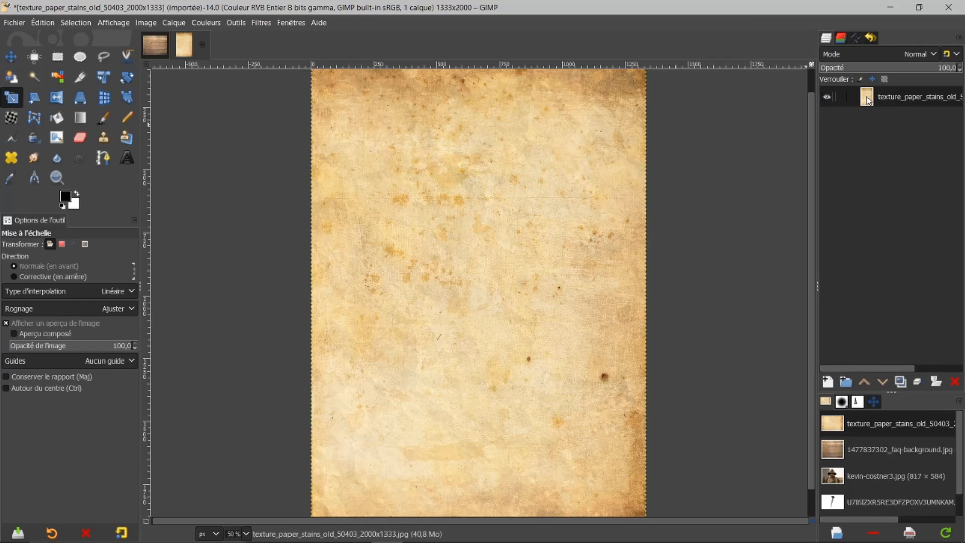
pyautogui.click(146, 23)
pyautogui.click(146, 24)
pyautogui.click(173, 23)
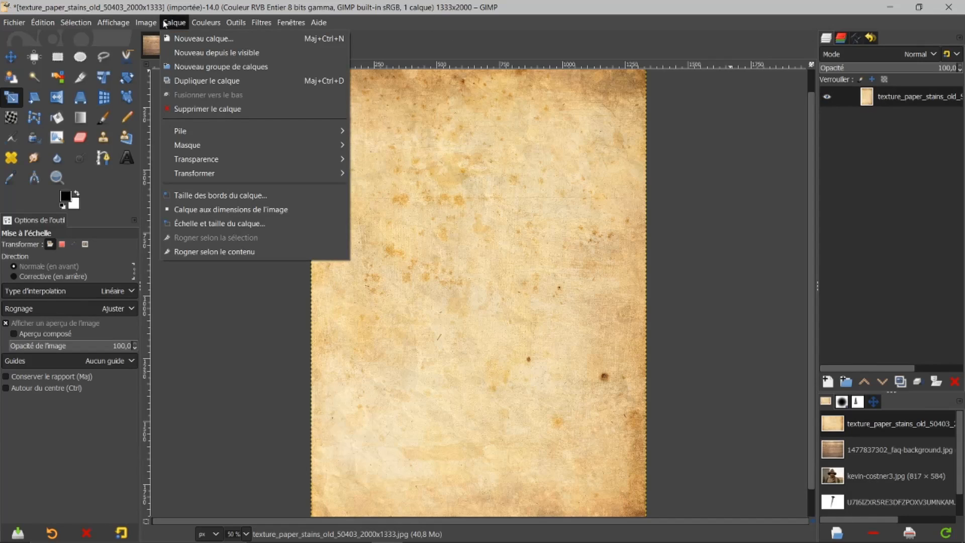
pyautogui.click(149, 23)
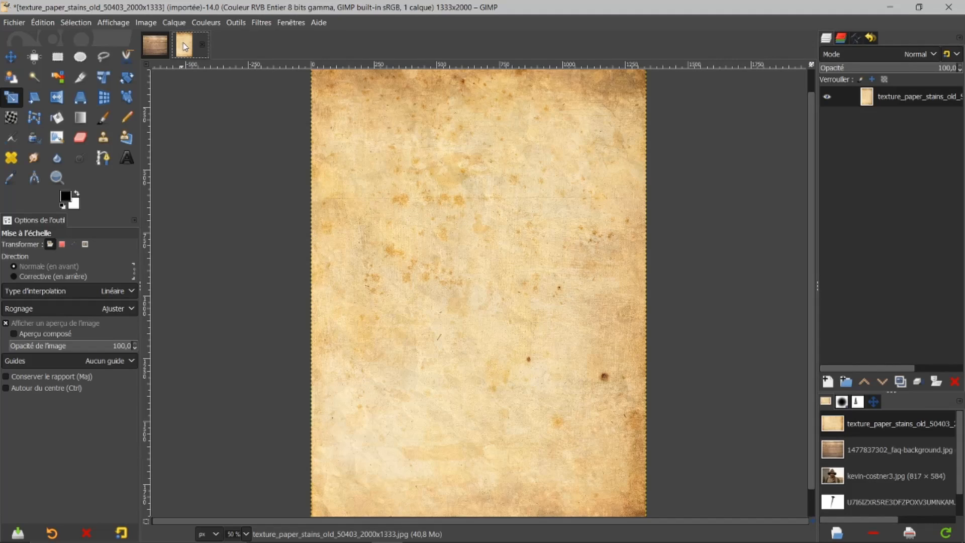
# Add the rotated paper texture as a layer over the wood background and scale it proportionally to 634 × 946 px
pyautogui.moveTo(191, 64); pyautogui.dragTo(479, 221)
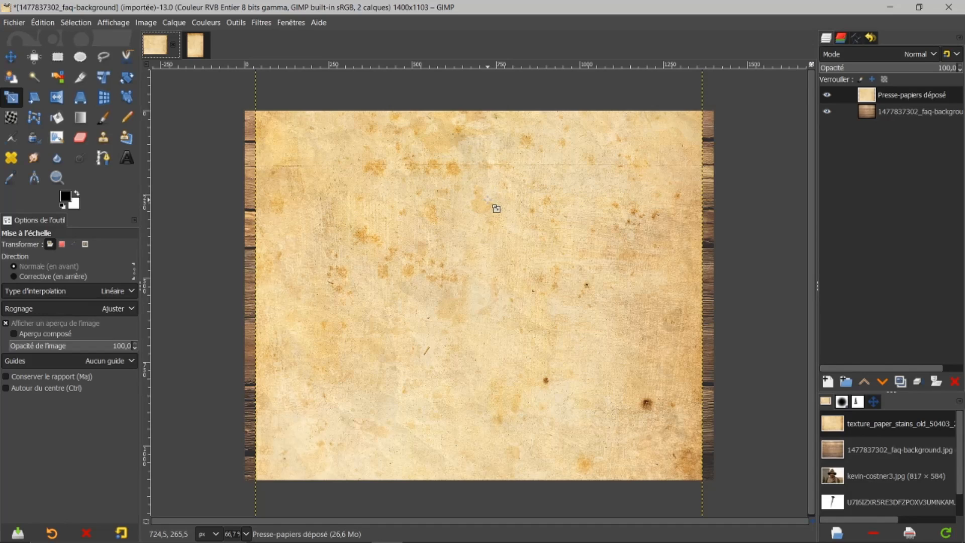
pyautogui.scroll(-2, 490, 202)
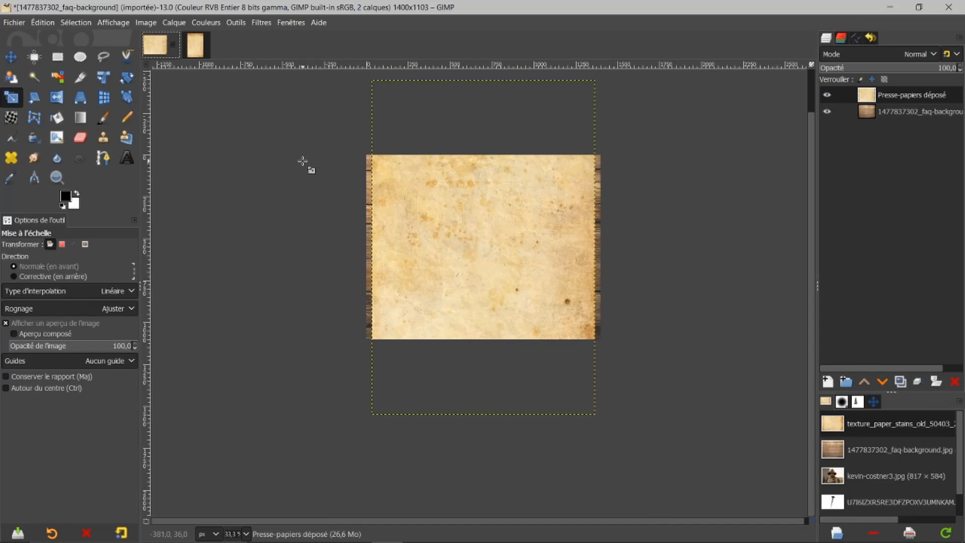
pyautogui.click(416, 214)
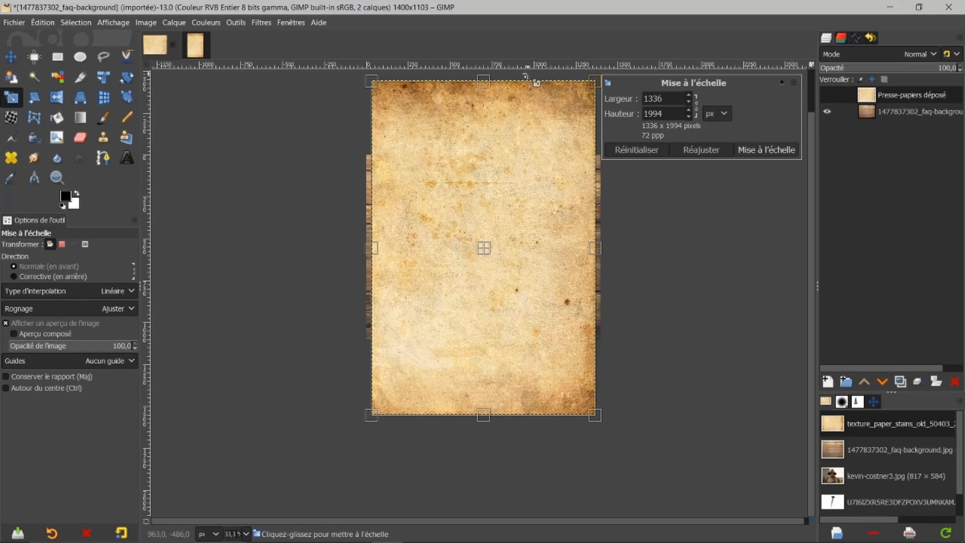
pyautogui.click(697, 106)
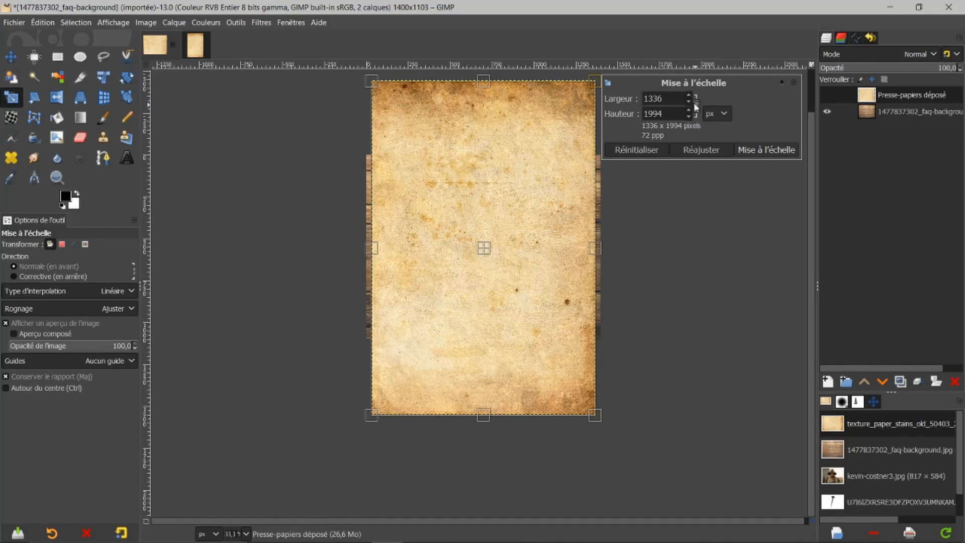
pyautogui.moveTo(385, 92); pyautogui.dragTo(434, 178)
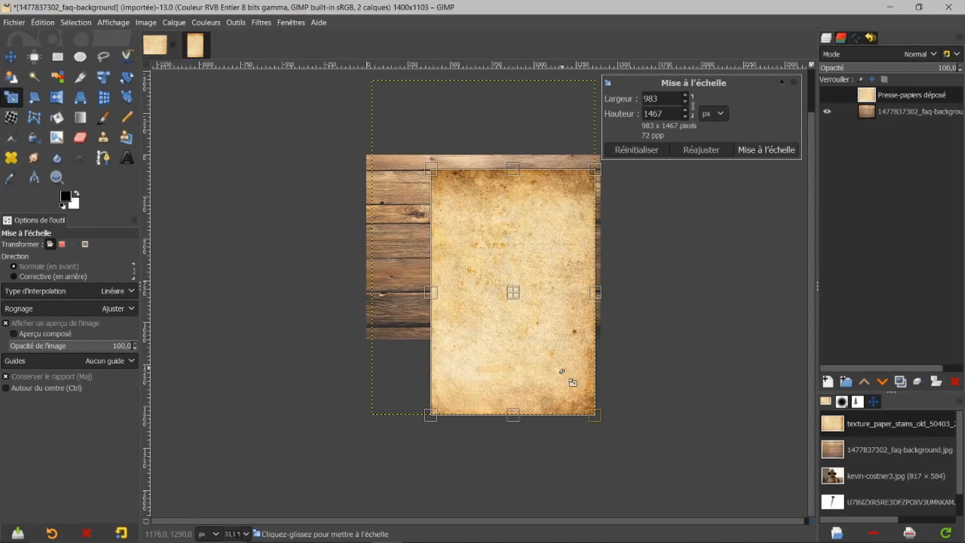
pyautogui.moveTo(593, 414); pyautogui.dragTo(527, 331)
pyautogui.click(778, 150)
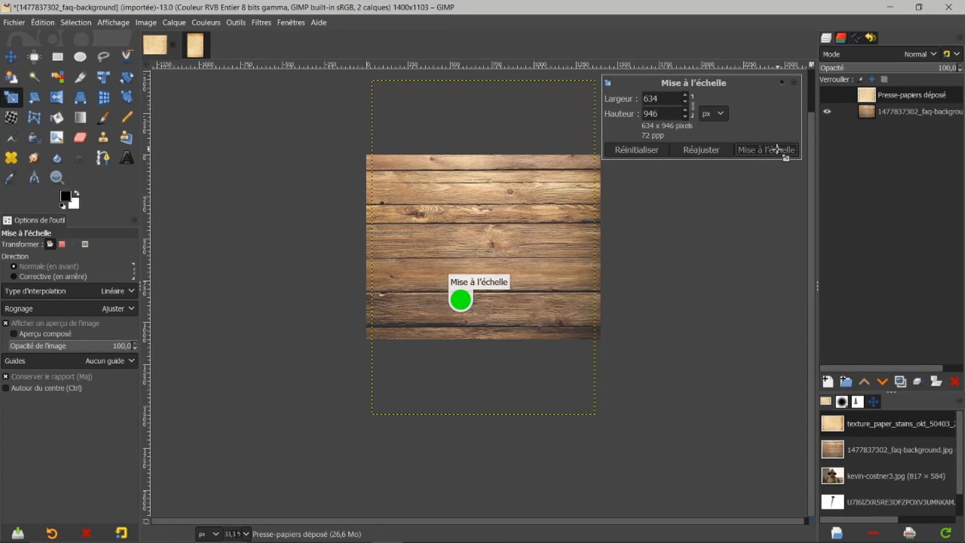
# Add the recent image kevin-costner3.jpg as a new layer above the paper layer
pyautogui.click(875, 401)
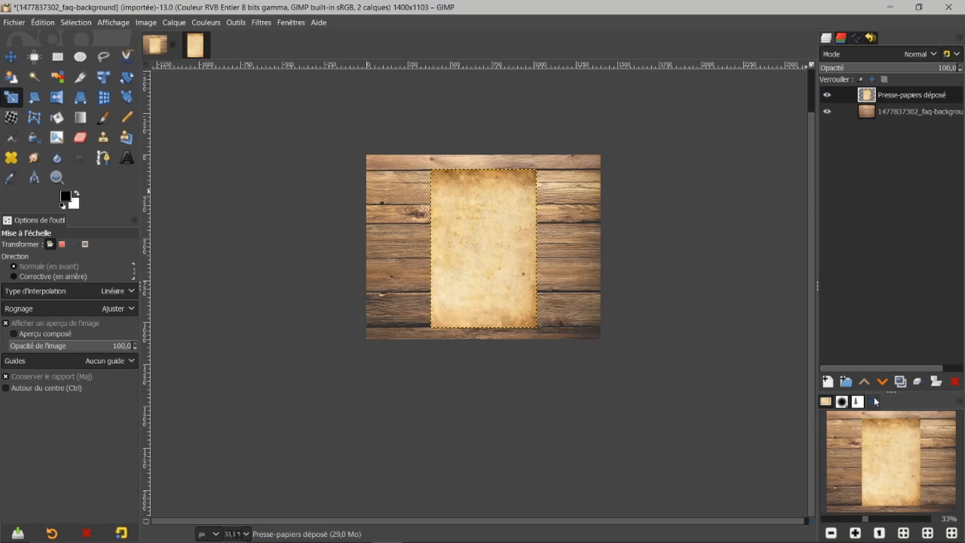
pyautogui.click(904, 534)
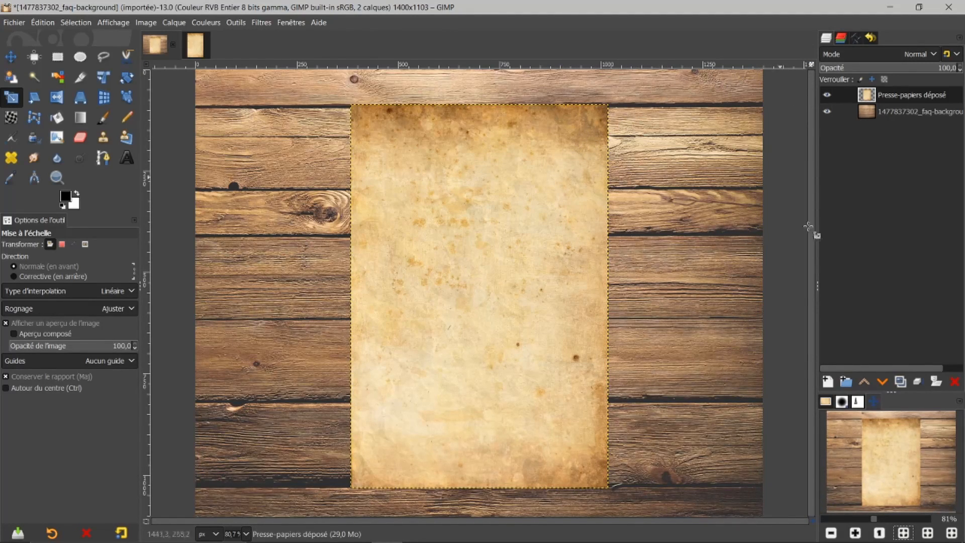
pyautogui.click(826, 402)
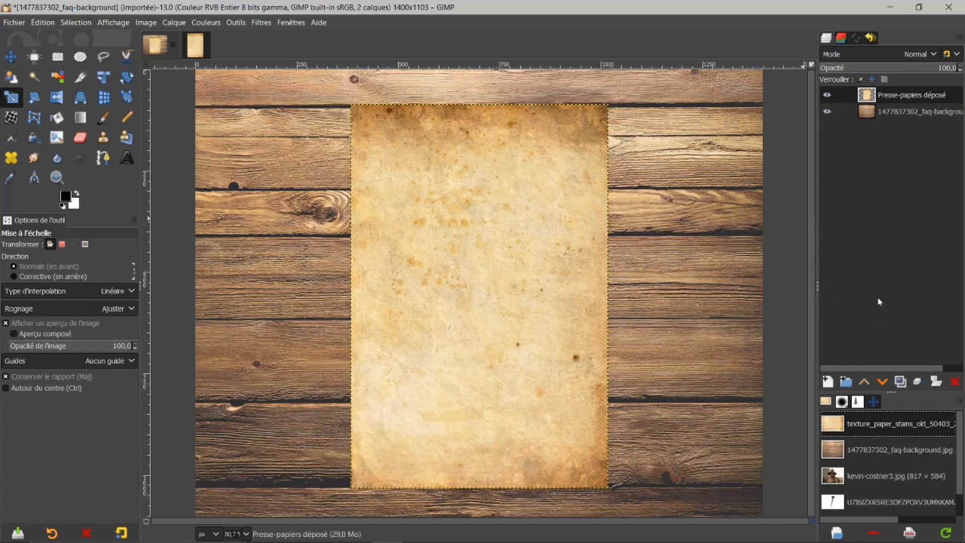
pyautogui.moveTo(849, 478); pyautogui.dragTo(891, 96)
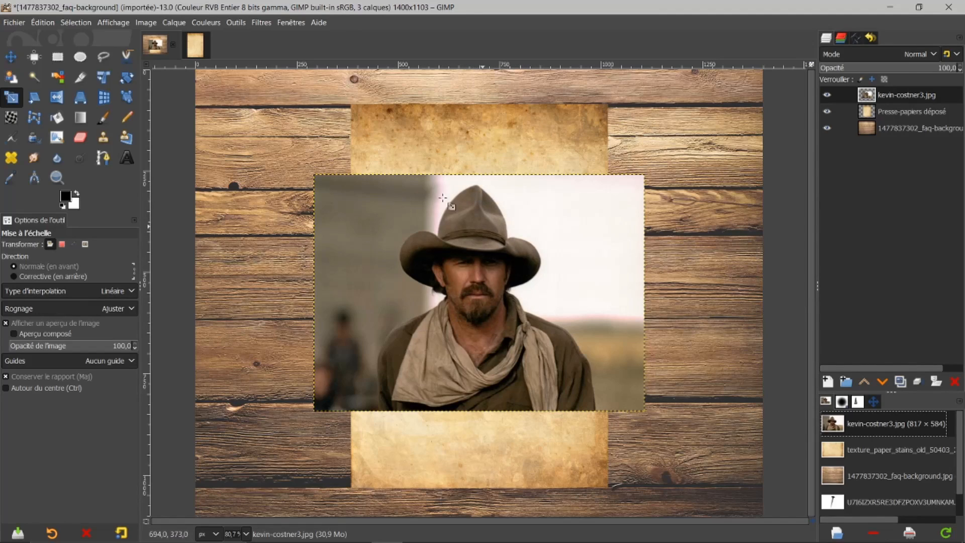
# Crop only the portrait layer to 388 × 382 px around the face and hat, and move it down to the middle of the paper
pyautogui.click(79, 78)
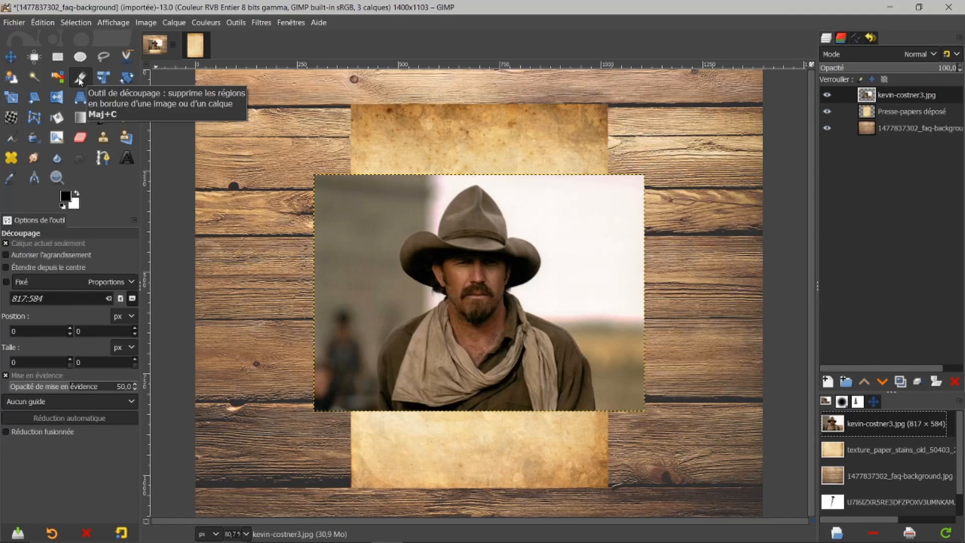
pyautogui.click(6, 245)
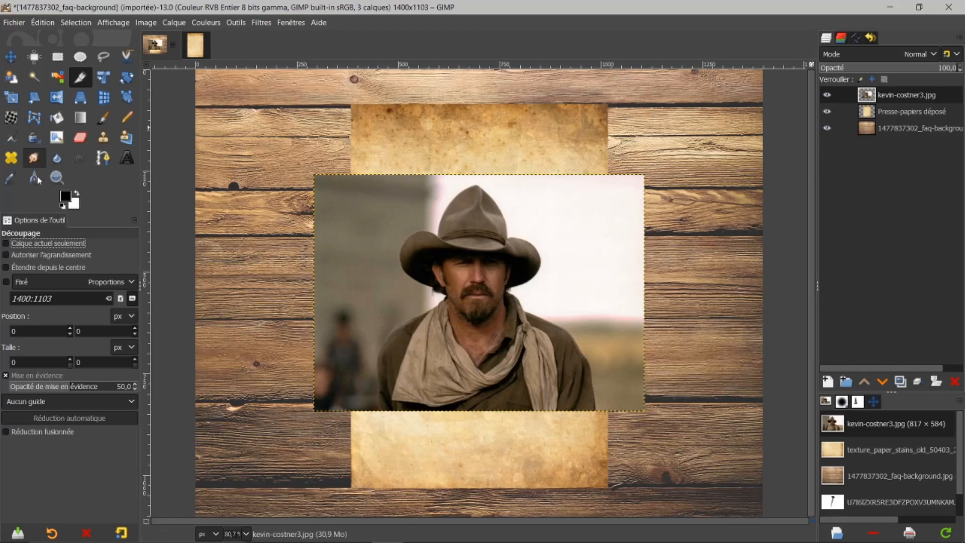
pyautogui.click(6, 244)
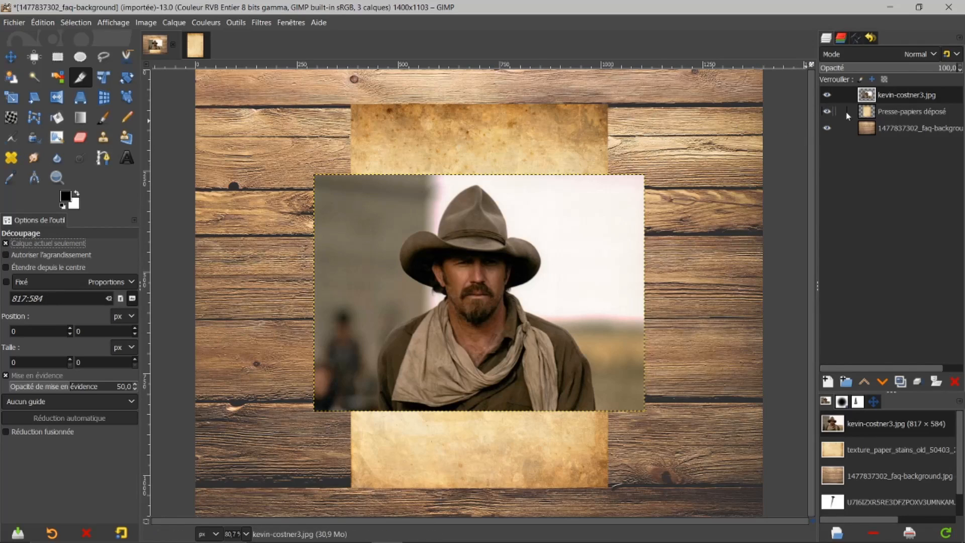
pyautogui.moveTo(396, 187); pyautogui.dragTo(551, 338)
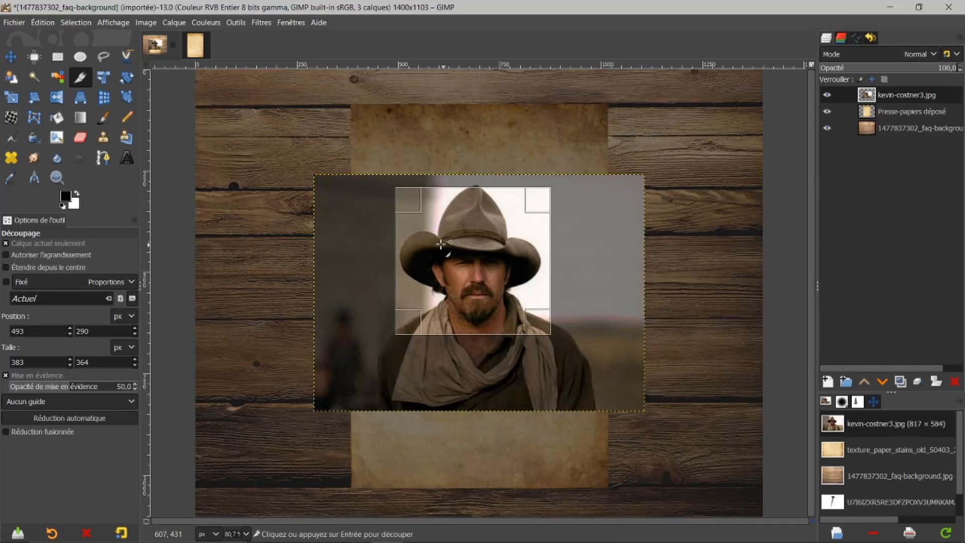
pyautogui.moveTo(405, 261); pyautogui.dragTo(402, 261)
pyautogui.moveTo(475, 204); pyautogui.dragTo(474, 196)
pyautogui.click(470, 260)
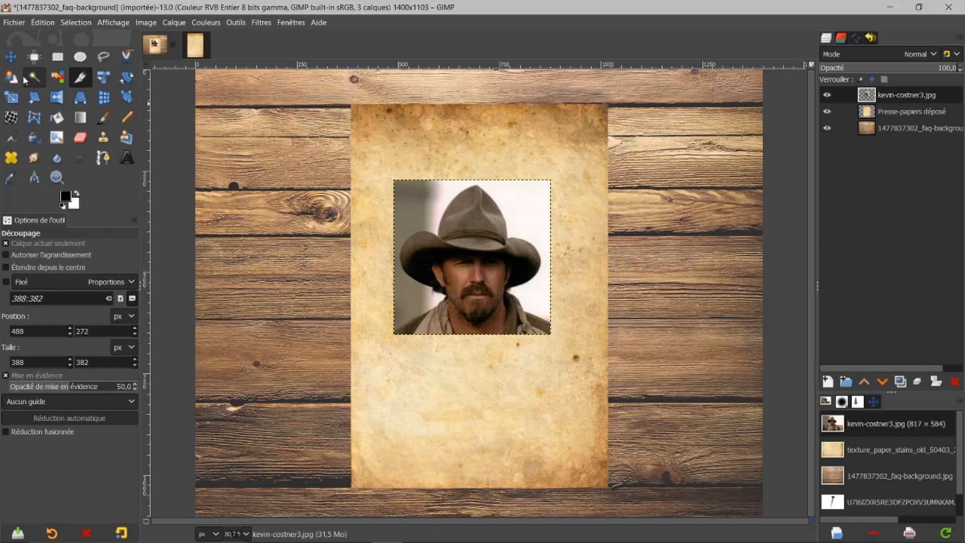
pyautogui.click(11, 57)
pyautogui.moveTo(465, 253); pyautogui.dragTo(473, 284)
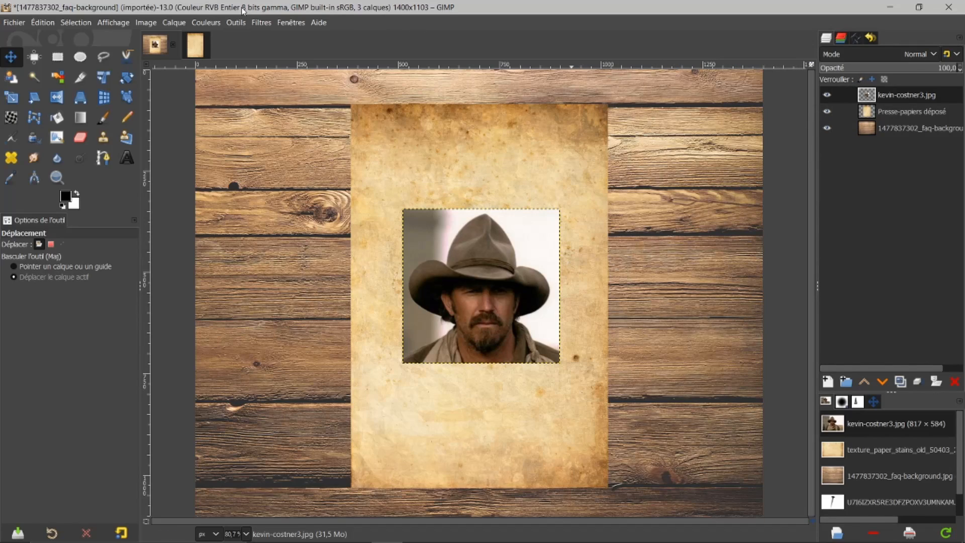
# Apply the Photocopy filter to the portrait layer with mask radius 8.293, sharpness 0.611 and percent white 0.260
pyautogui.click(262, 24)
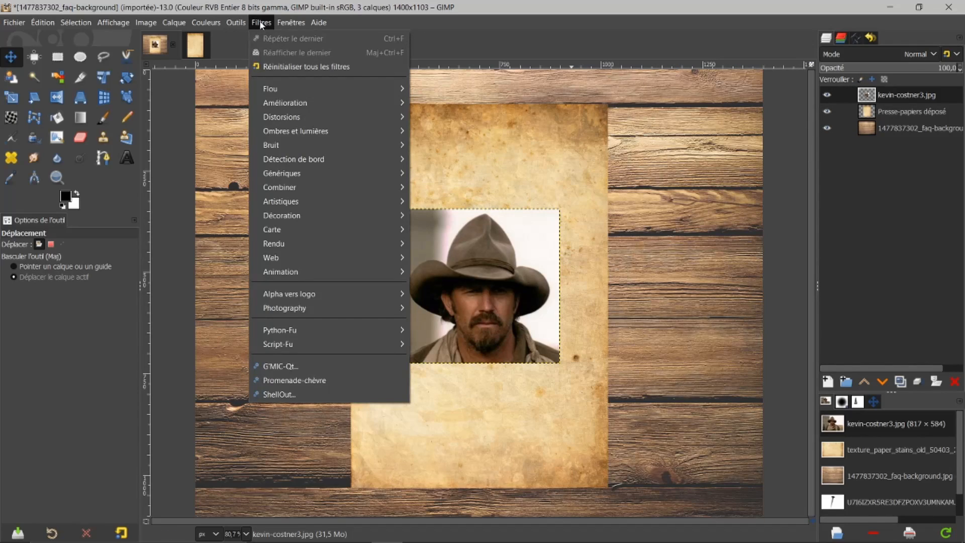
pyautogui.moveTo(339, 203)
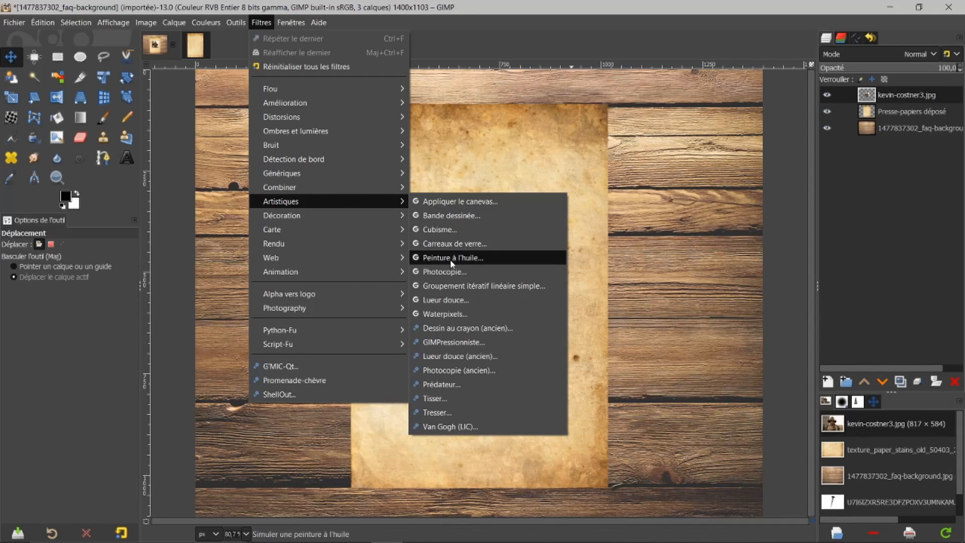
pyautogui.click(439, 272)
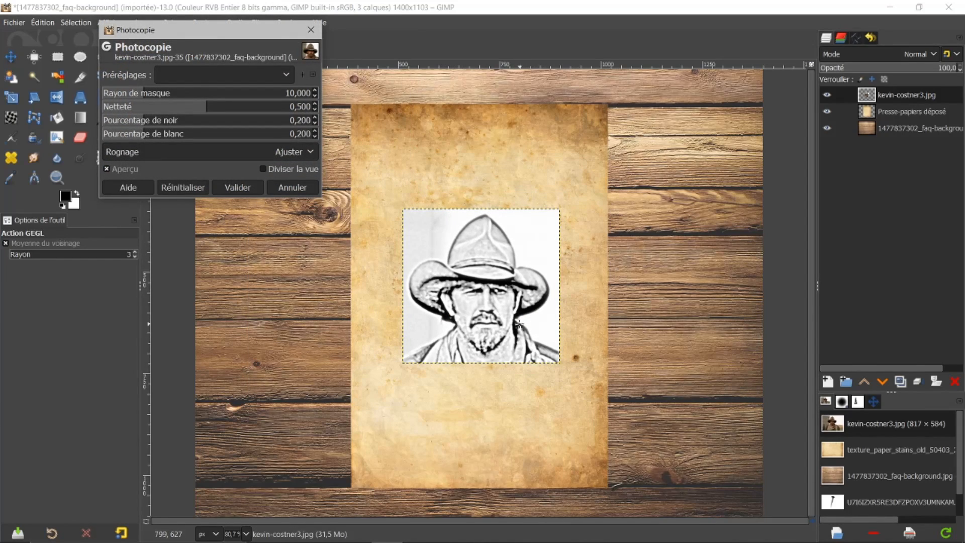
pyautogui.scroll(2, 520, 325)
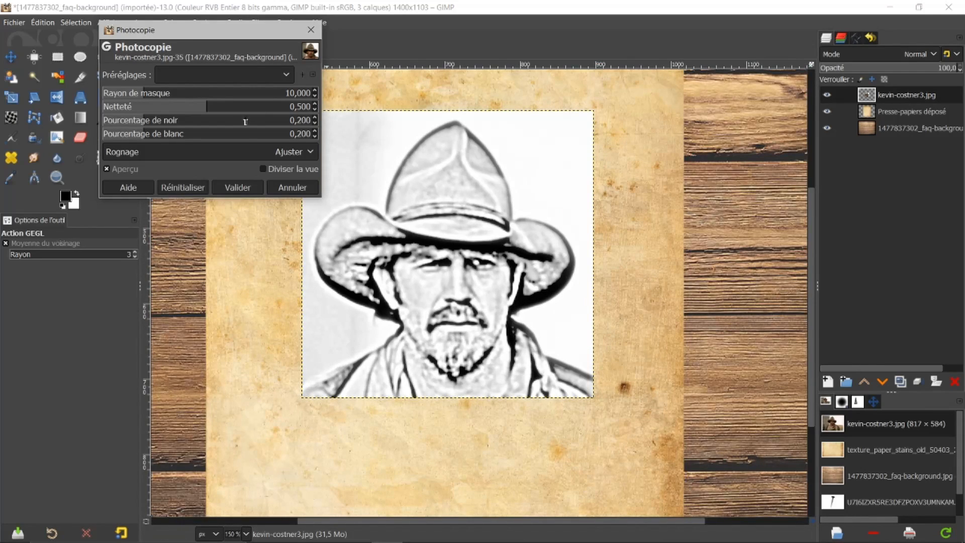
pyautogui.moveTo(209, 108); pyautogui.dragTo(229, 107)
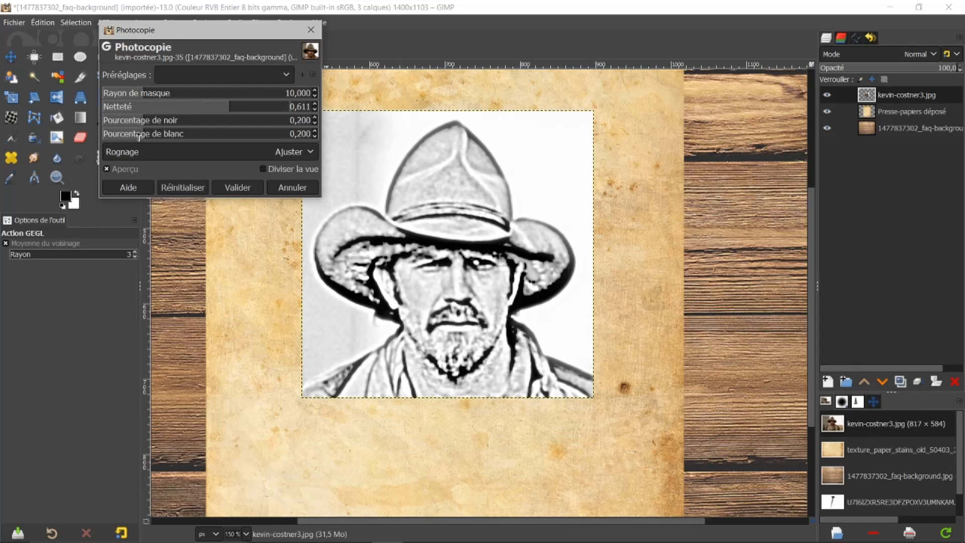
pyautogui.moveTo(143, 134); pyautogui.dragTo(137, 94)
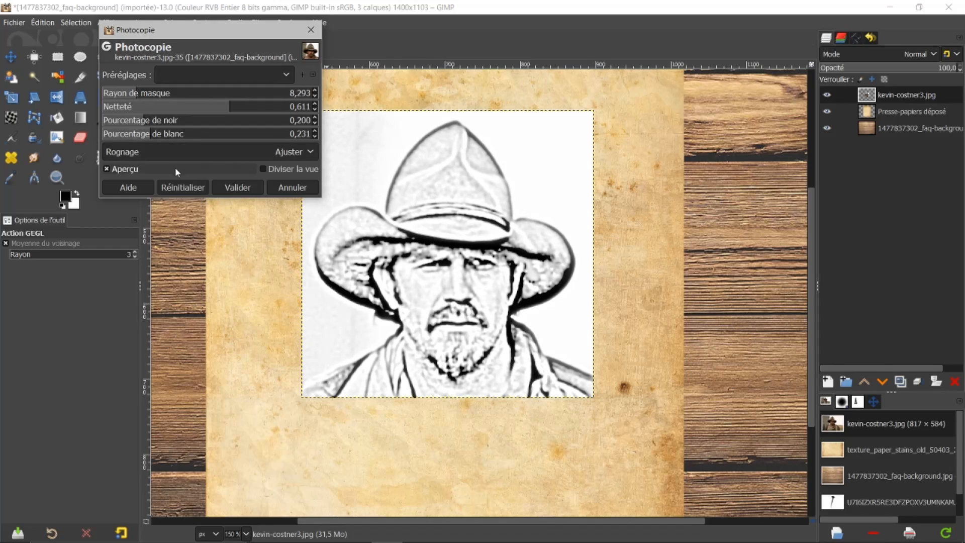
pyautogui.moveTo(151, 135); pyautogui.dragTo(157, 135)
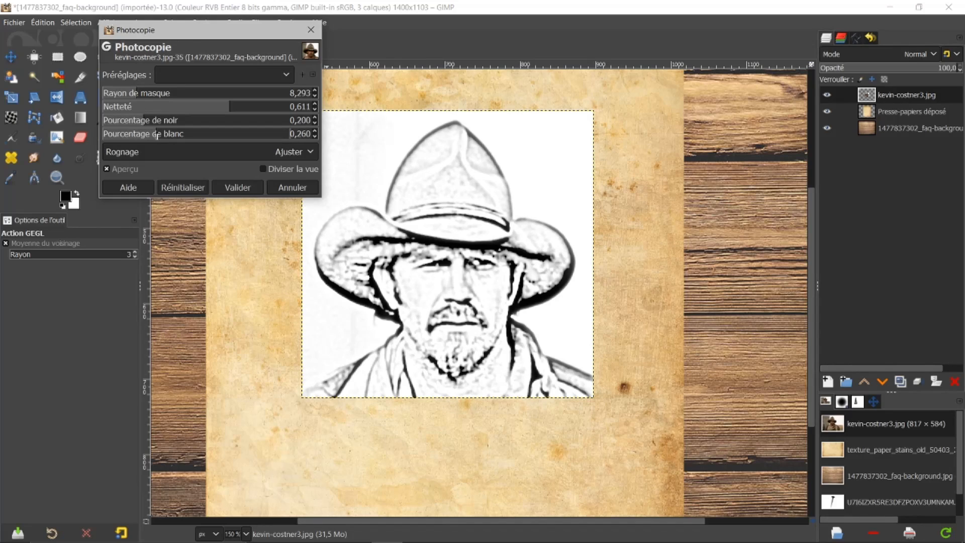
pyautogui.click(238, 188)
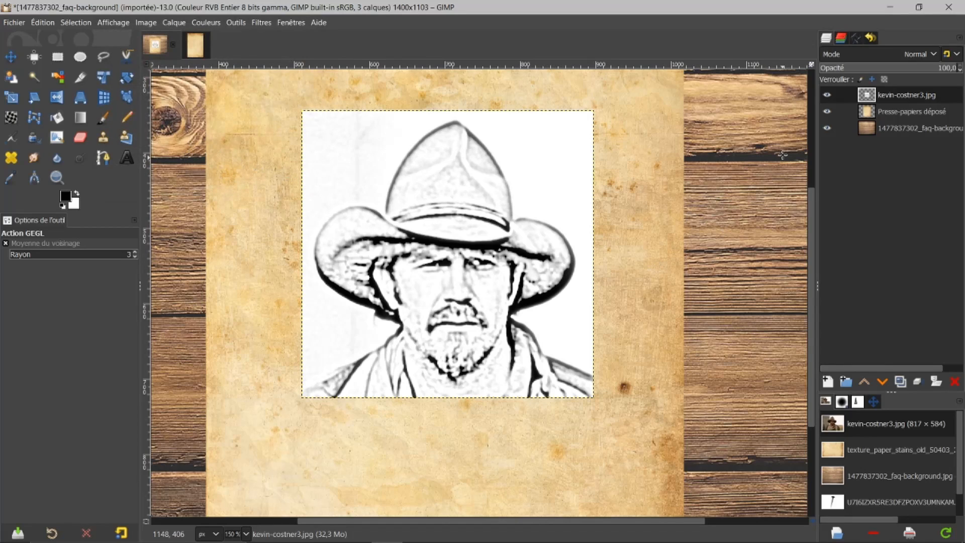
# Set the portrait layer's blend mode to Multiply and add a white (full opacity) layer mask to it
pyautogui.click(932, 54)
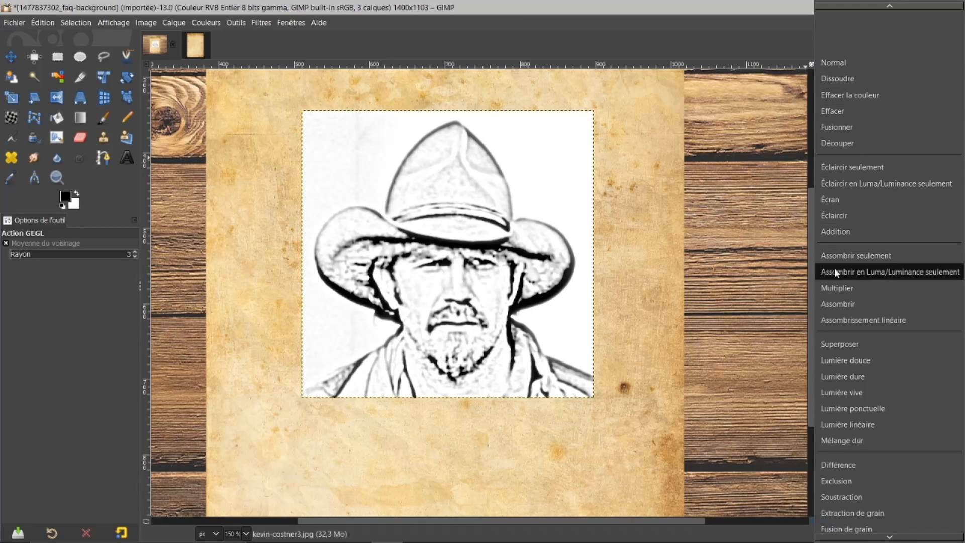
pyautogui.click(832, 288)
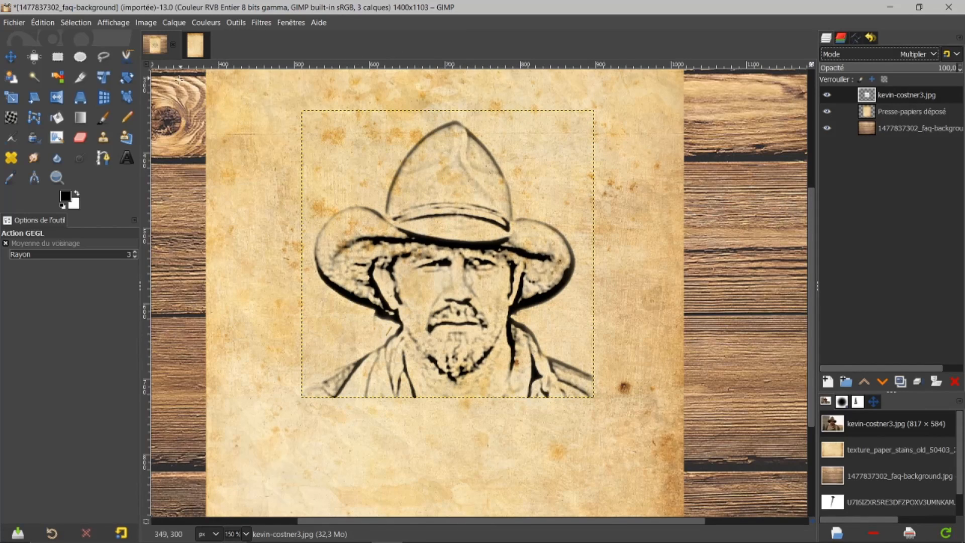
pyautogui.rightClick(872, 96)
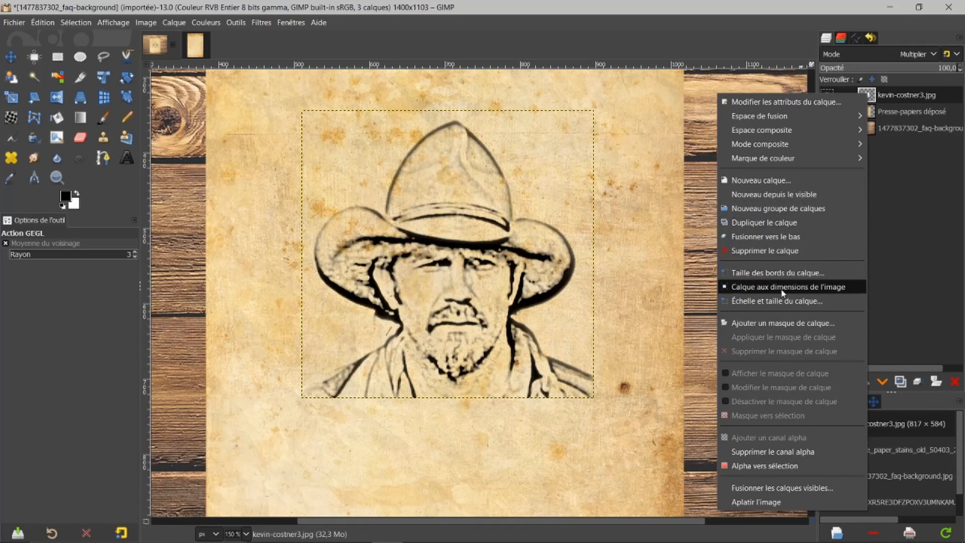
pyautogui.click(770, 323)
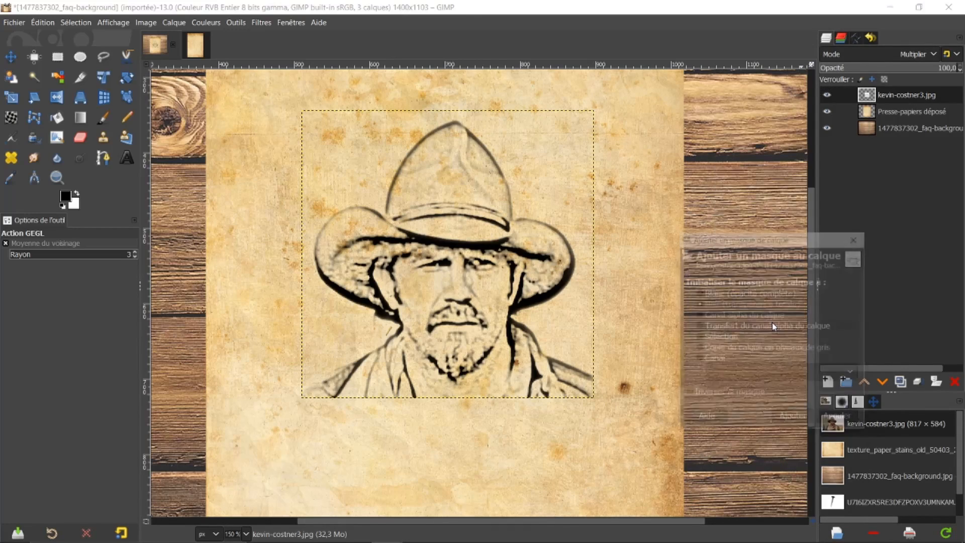
pyautogui.click(698, 293)
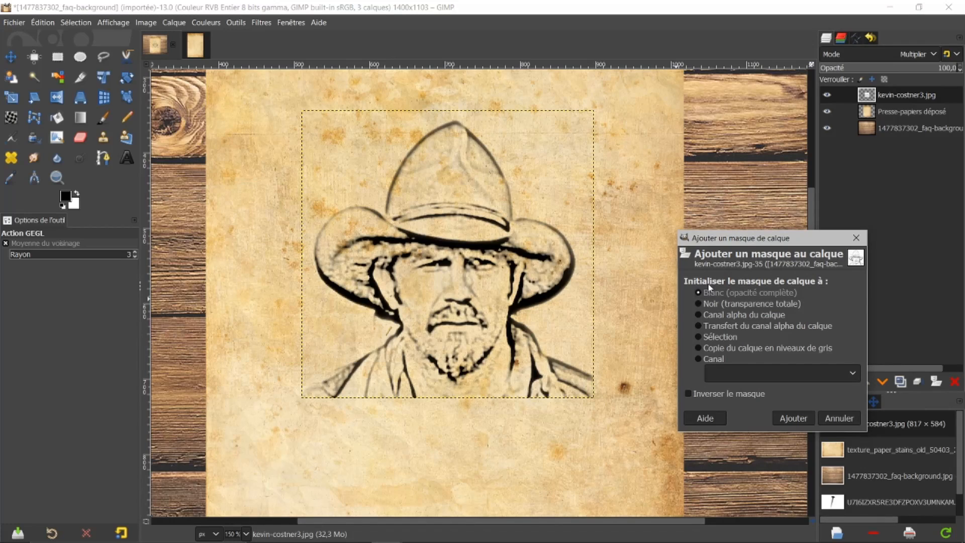
pyautogui.click(791, 419)
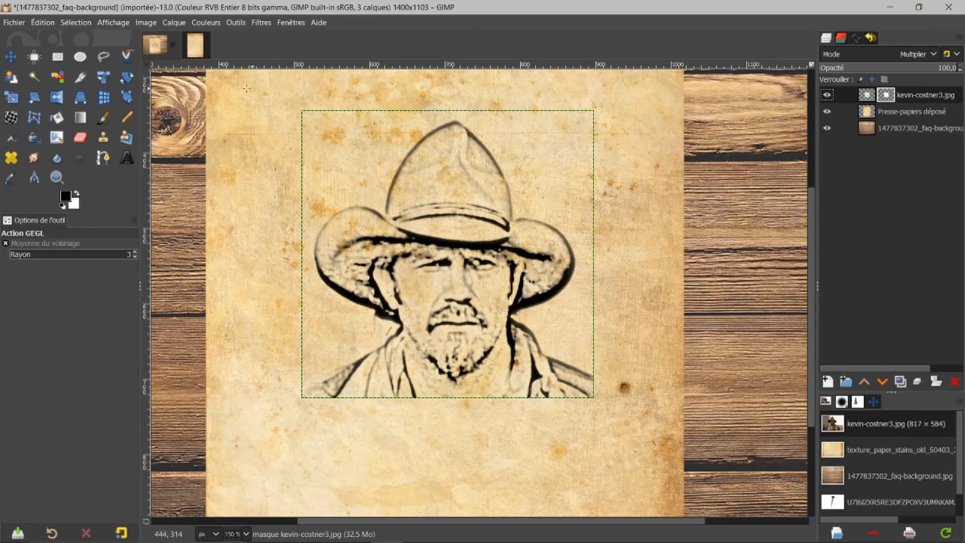
# Paint black on the portrait's mask with the size 30 Hardness 075 brush to hide the clothing and backdrop around the head
pyautogui.click(106, 119)
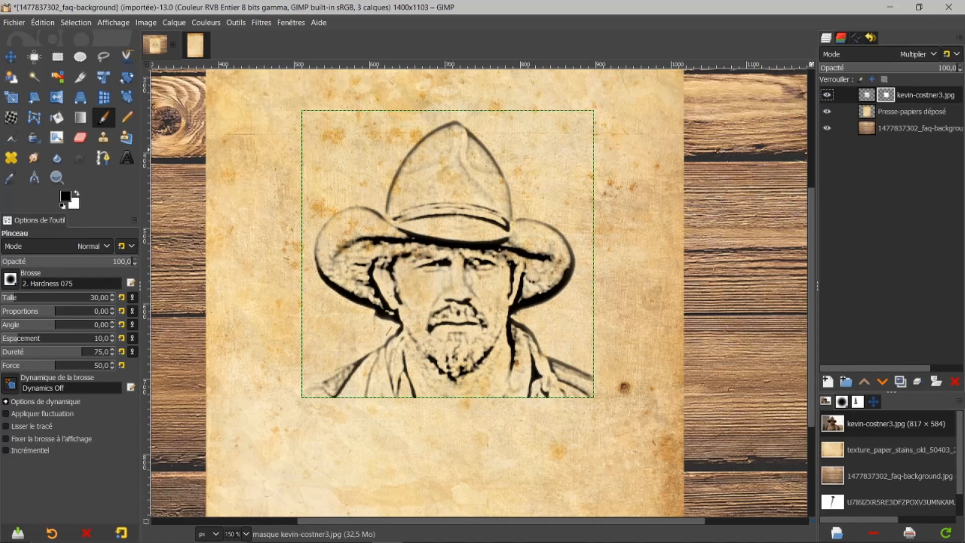
pyautogui.click(11, 281)
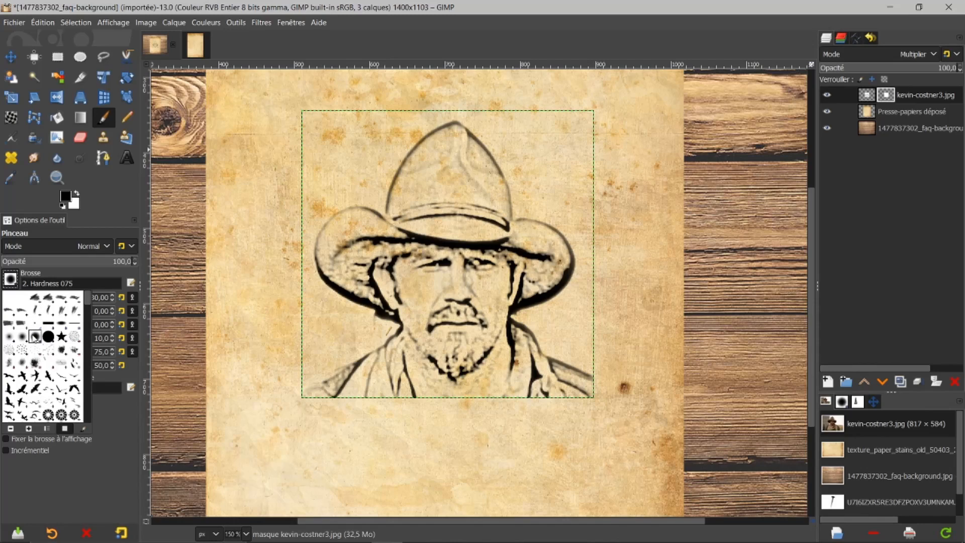
pyautogui.click(17, 282)
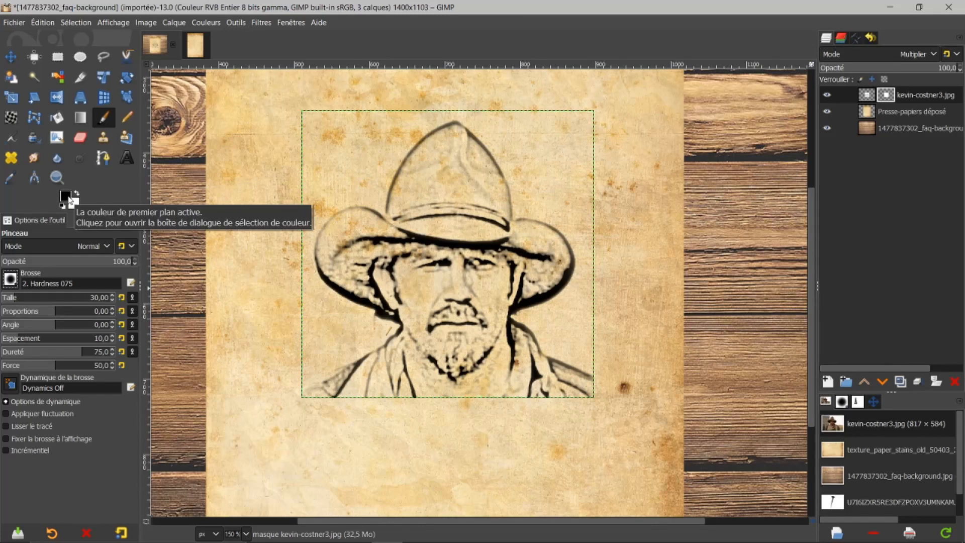
pyautogui.moveTo(566, 362)
pyautogui.mouseDown()
pyautogui.moveTo(581, 390)
pyautogui.moveTo(596, 362)
pyautogui.moveTo(561, 385)
pyautogui.moveTo(552, 359)
pyautogui.moveTo(543, 369)
pyautogui.moveTo(532, 344)
pyautogui.moveTo(524, 347)
pyautogui.moveTo(526, 334)
pyautogui.moveTo(515, 345)
pyautogui.moveTo(517, 323)
pyautogui.moveTo(534, 333)
pyautogui.moveTo(508, 402)
pyautogui.moveTo(524, 353)
pyautogui.moveTo(534, 402)
pyautogui.moveTo(473, 391)
pyautogui.moveTo(469, 381)
pyautogui.moveTo(508, 355)
pyautogui.moveTo(462, 404)
pyautogui.moveTo(439, 411)
pyautogui.moveTo(424, 387)
pyautogui.moveTo(433, 395)
pyautogui.moveTo(424, 374)
pyautogui.moveTo(434, 380)
pyautogui.moveTo(371, 322)
pyautogui.moveTo(393, 331)
pyautogui.moveTo(395, 365)
pyautogui.moveTo(377, 359)
pyautogui.moveTo(384, 347)
pyautogui.moveTo(325, 392)
pyautogui.moveTo(316, 385)
pyautogui.moveTo(408, 382)
pyautogui.moveTo(338, 397)
pyautogui.moveTo(319, 325)
pyautogui.moveTo(303, 302)
pyautogui.mouseUp()
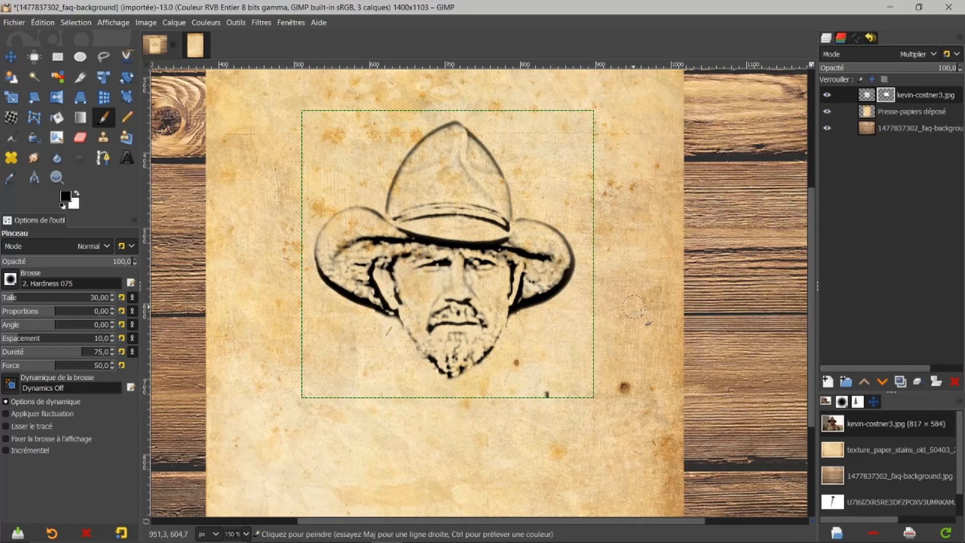
pyautogui.click(874, 402)
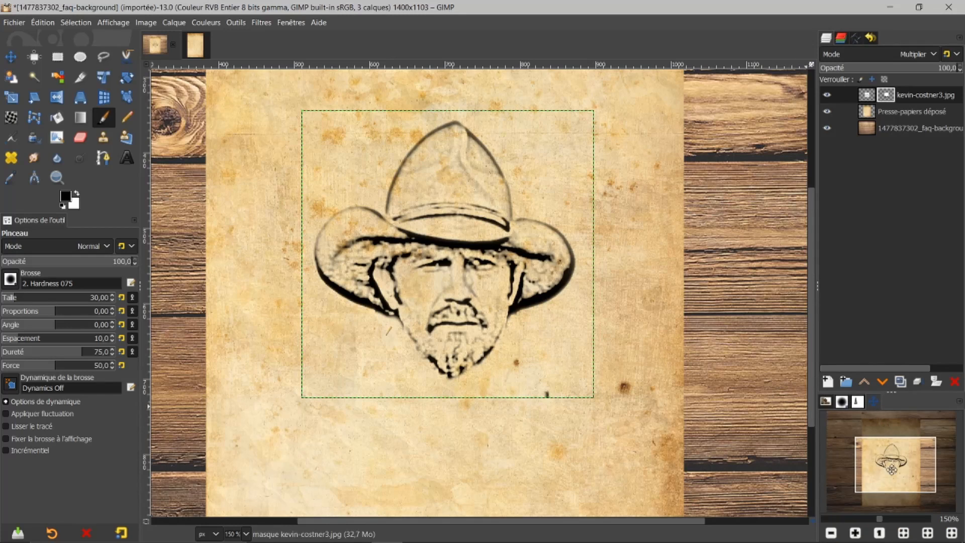
pyautogui.click(904, 533)
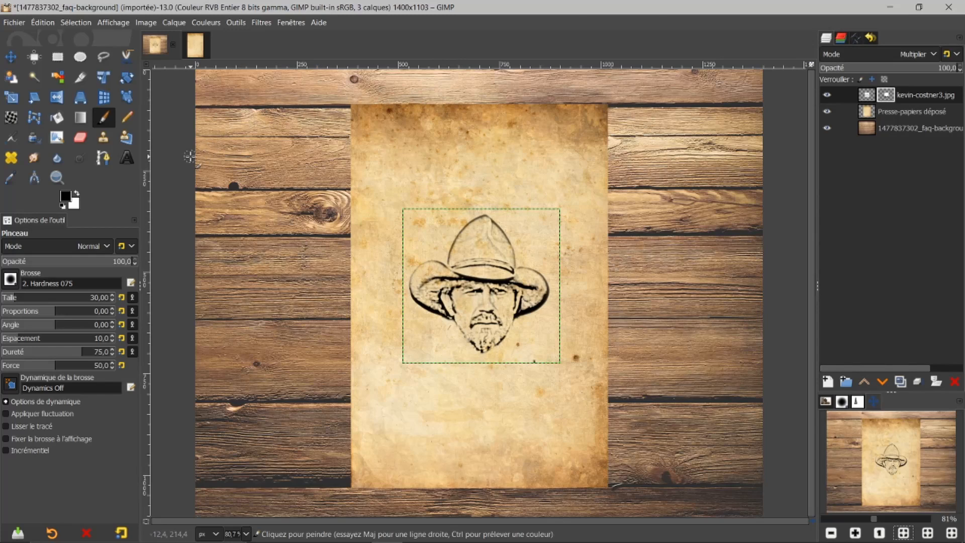
# Add the black text WANTED in Cowboy Movie at 115 px above the portrait and center it on the paper
pyautogui.click(127, 158)
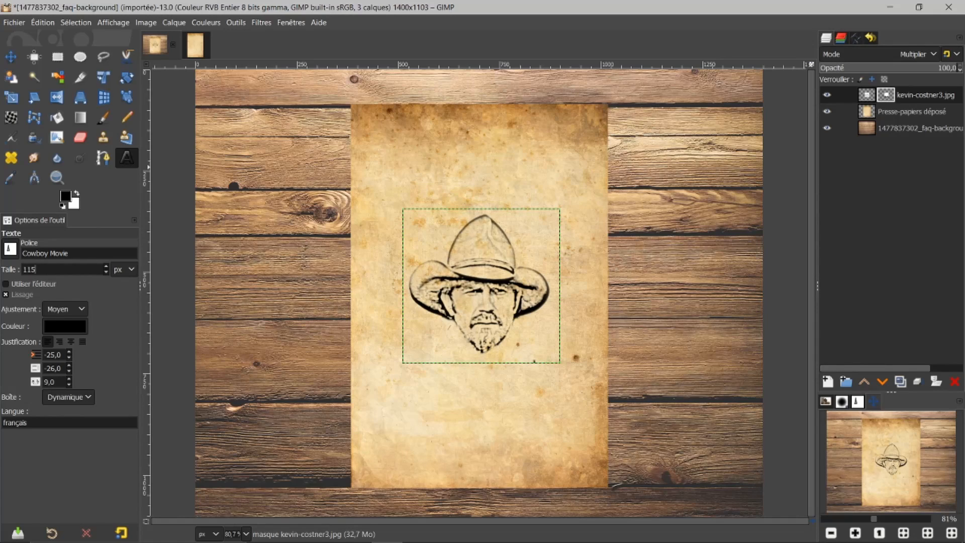
pyautogui.click(423, 151)
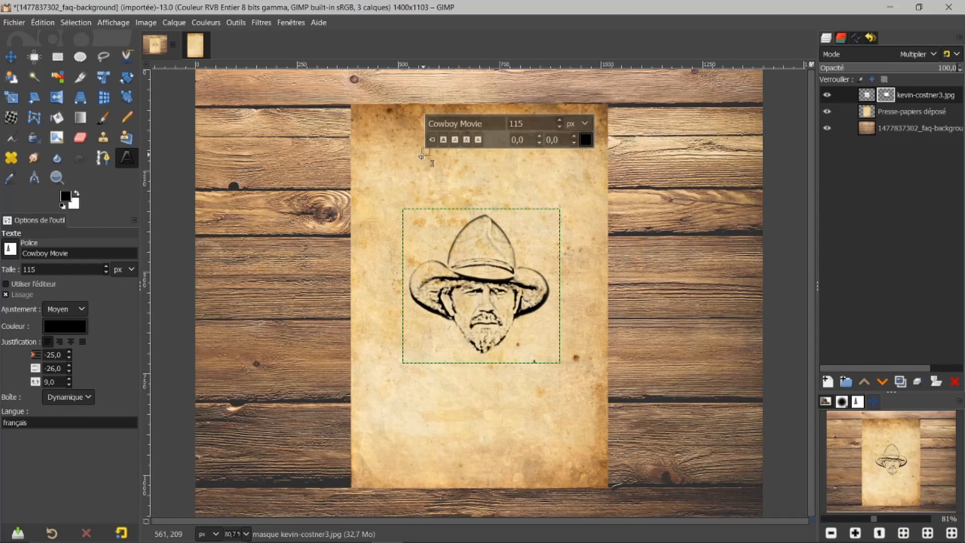
pyautogui.write('W')
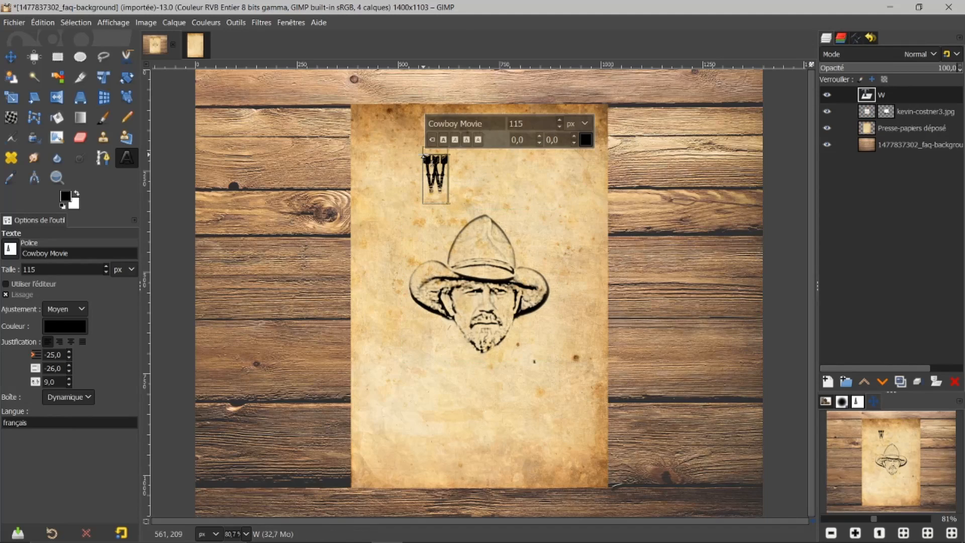
pyautogui.write('ANTED')
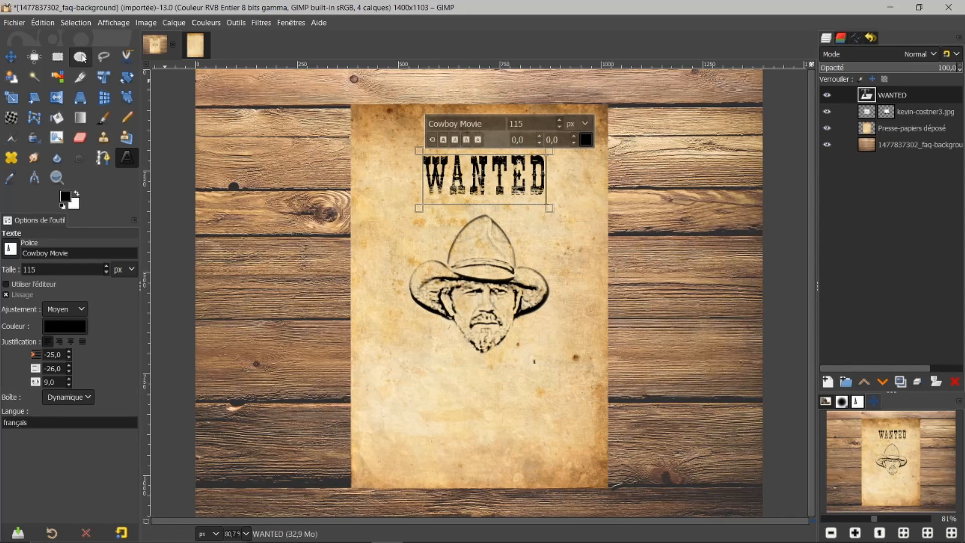
pyautogui.click(10, 56)
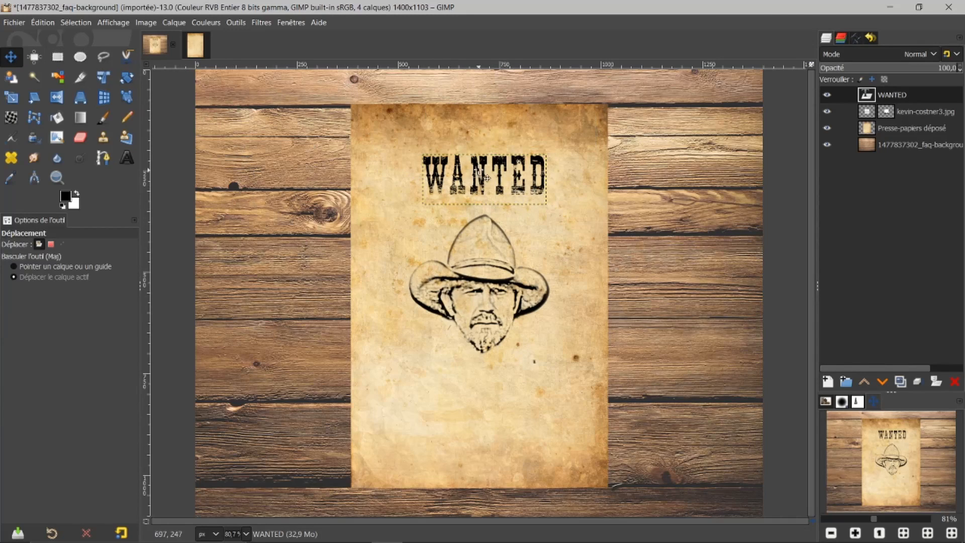
pyautogui.moveTo(486, 178); pyautogui.dragTo(481, 179)
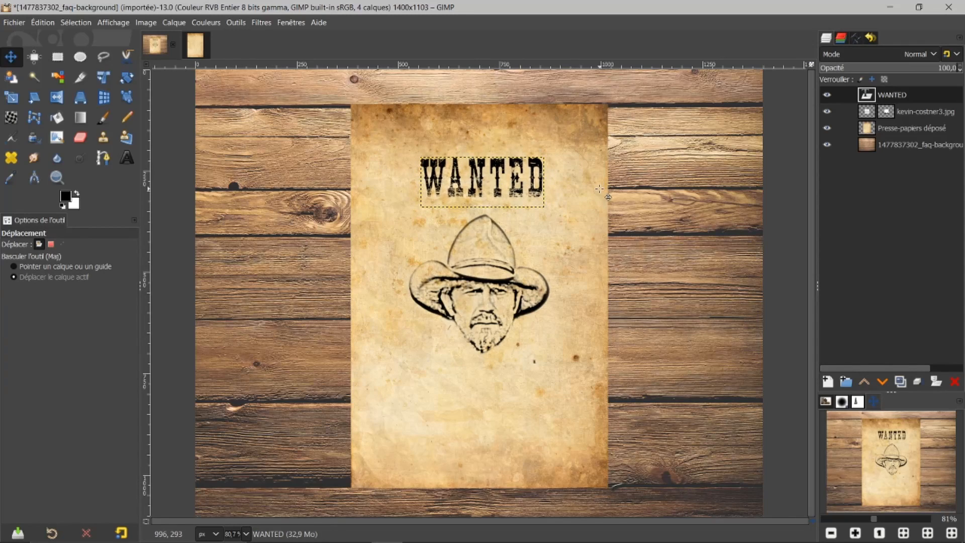
# Add the text $2000 in Cowboy Movie at 115 px below the portrait and move it up, centered under the face
pyautogui.click(127, 159)
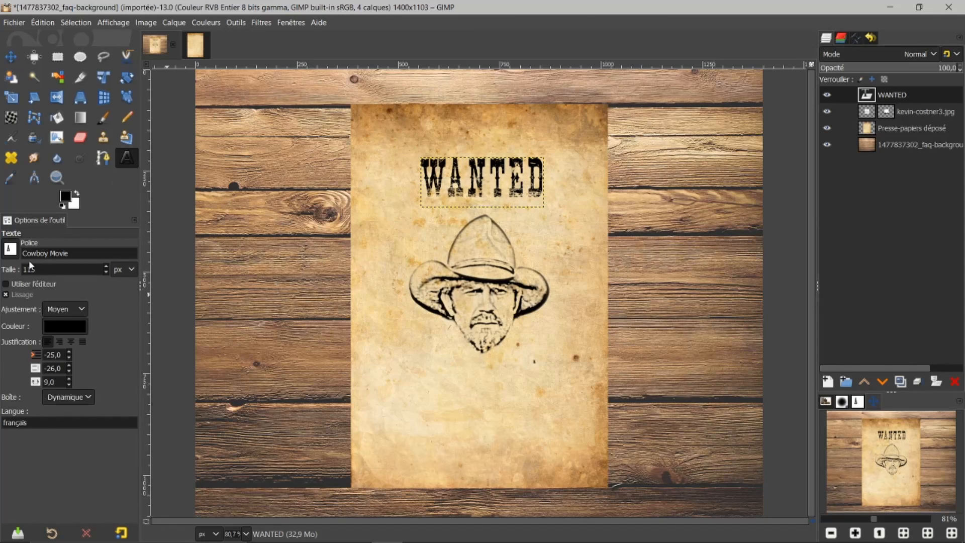
pyautogui.click(425, 387)
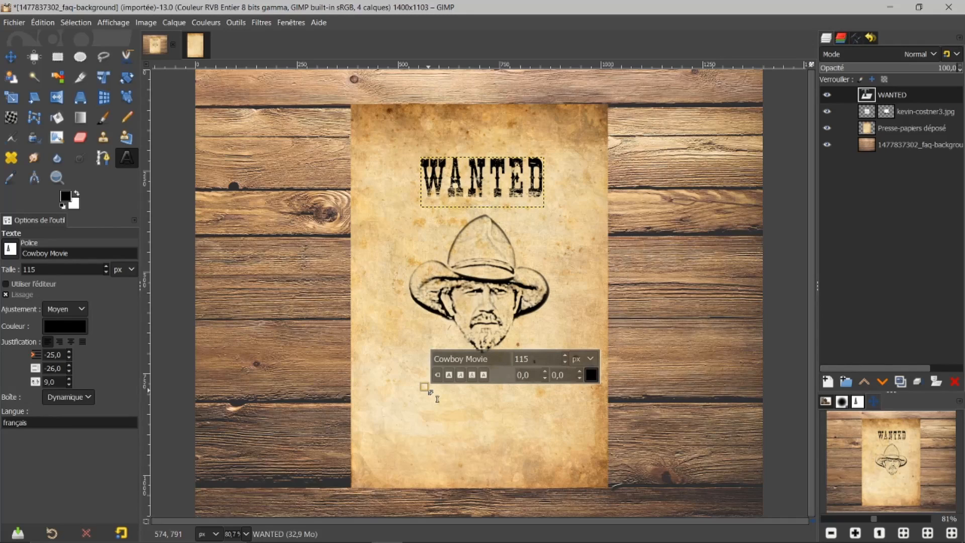
pyautogui.write('$')
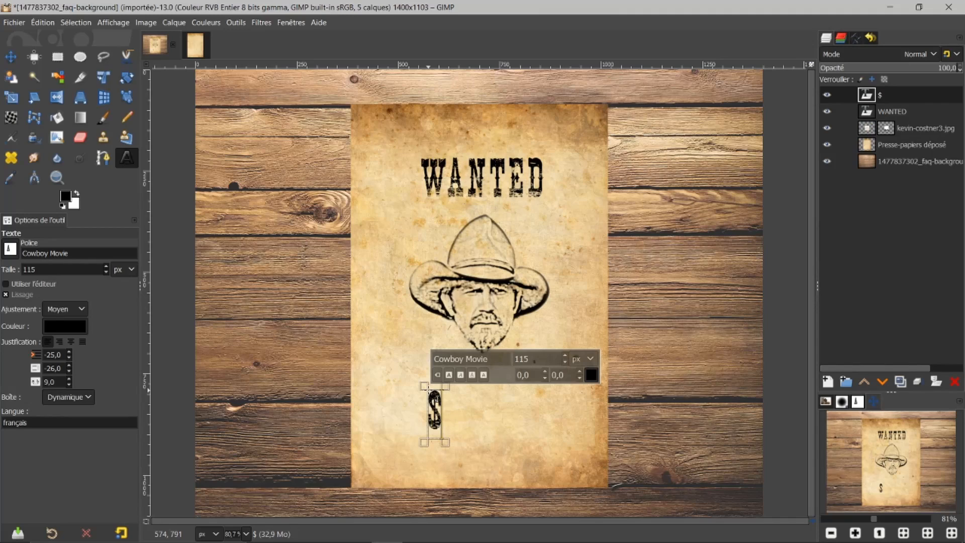
pyautogui.write('2000')
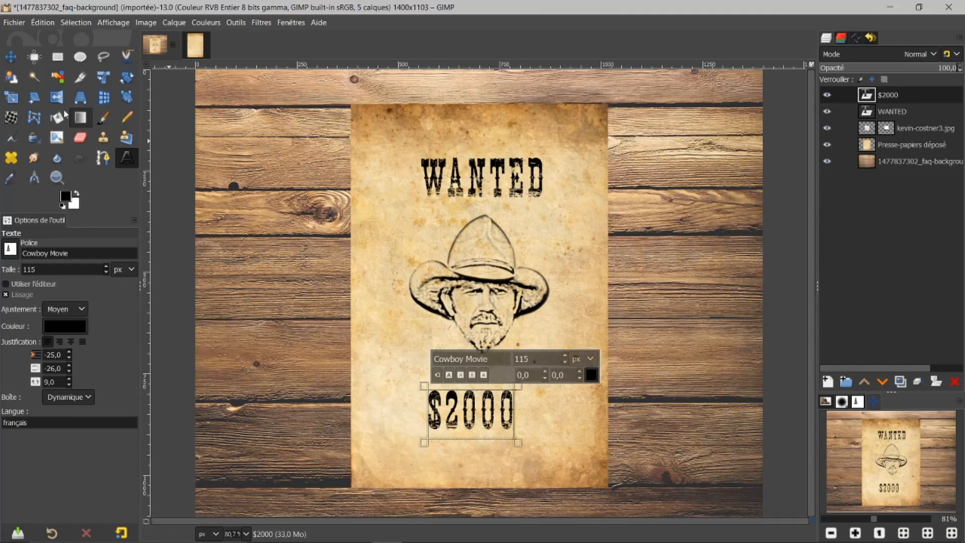
pyautogui.click(11, 57)
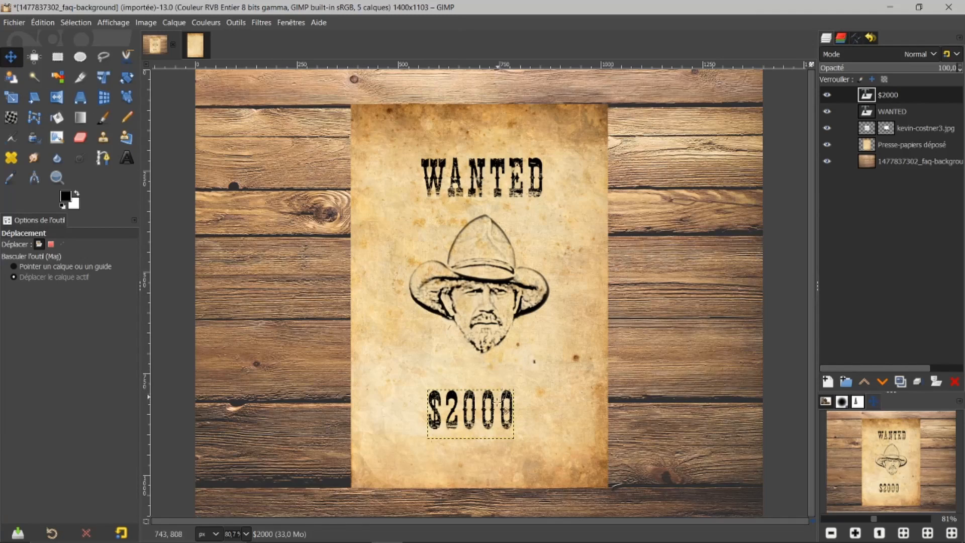
pyautogui.moveTo(475, 417); pyautogui.dragTo(484, 395)
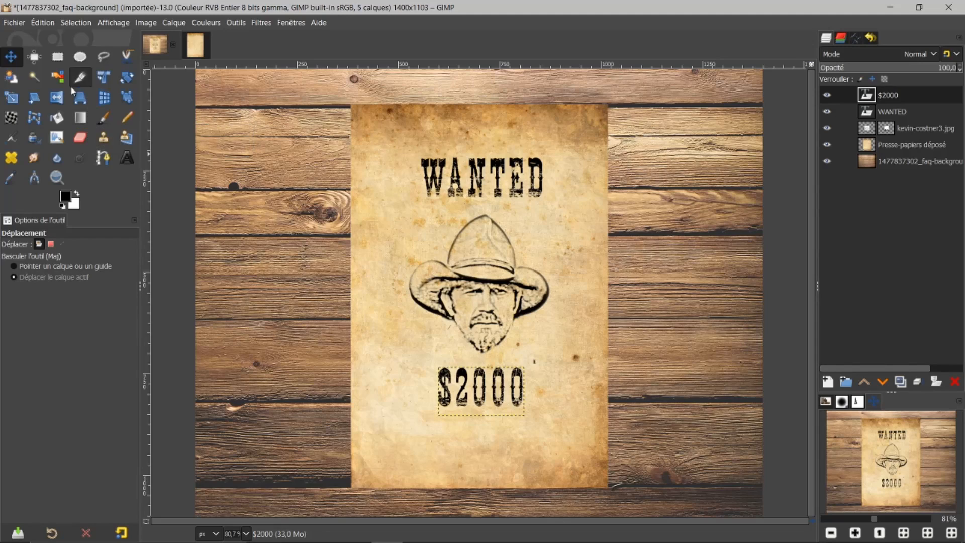
# Add the text DEAD OR ALIVE in Cowboy Movie at 80 px near the paper's lower edge and move it up beneath $2000
pyautogui.click(126, 158)
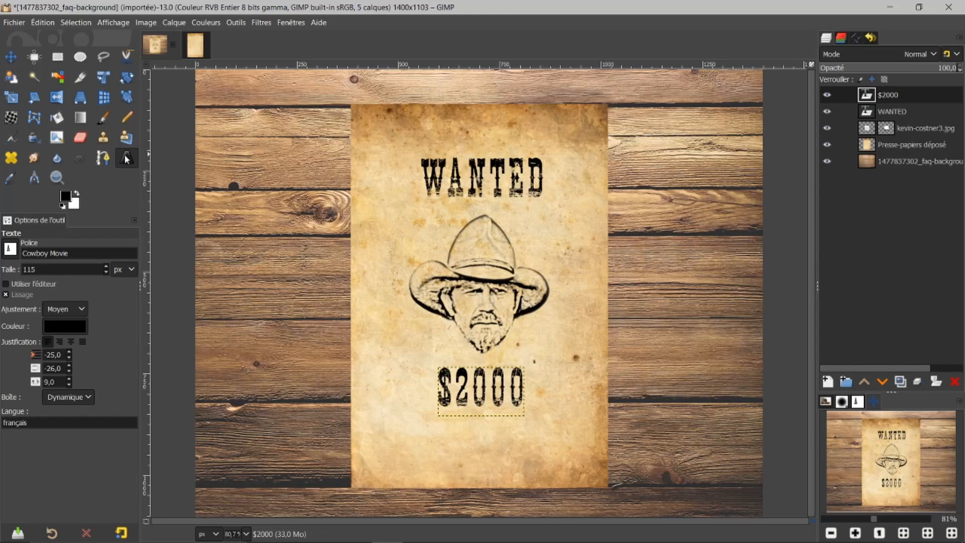
pyautogui.doubleClick(51, 269)
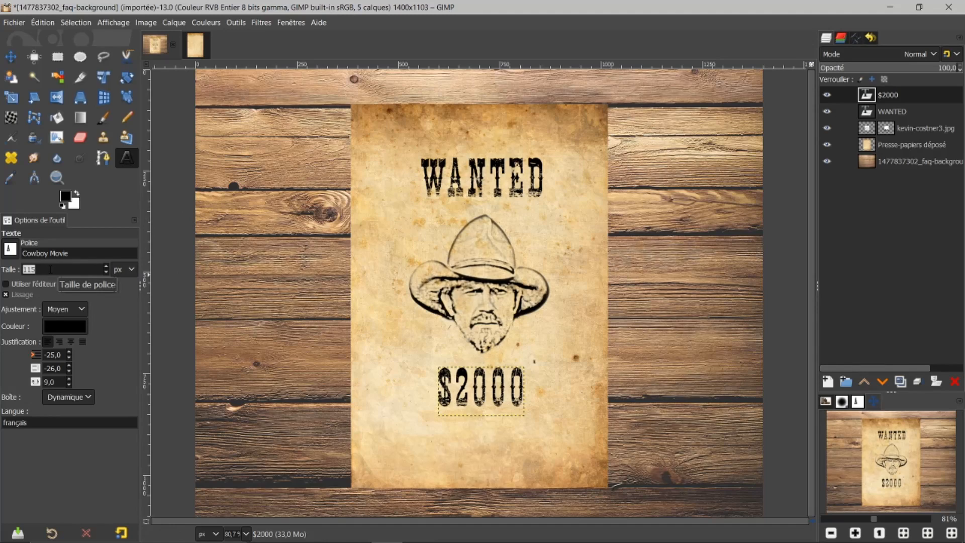
pyautogui.write('80')
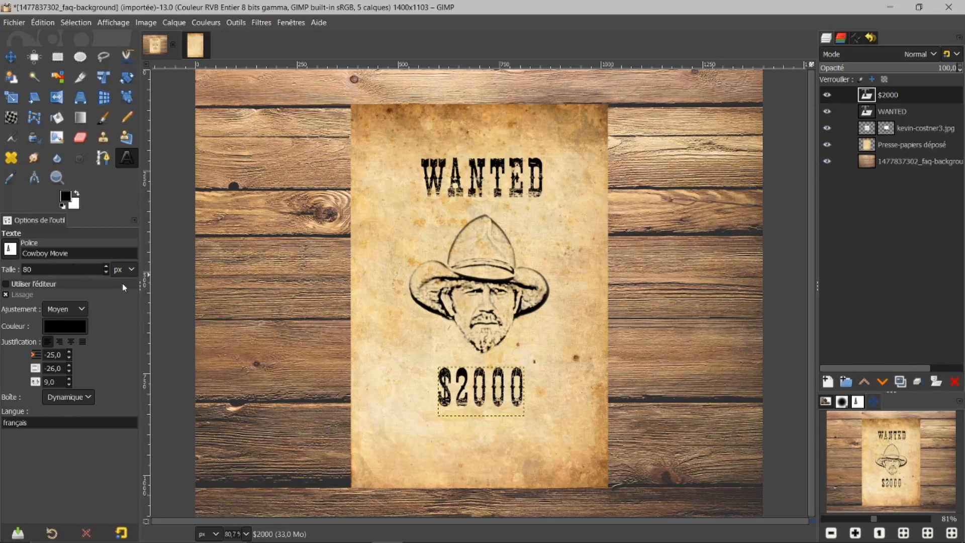
pyautogui.click(395, 443)
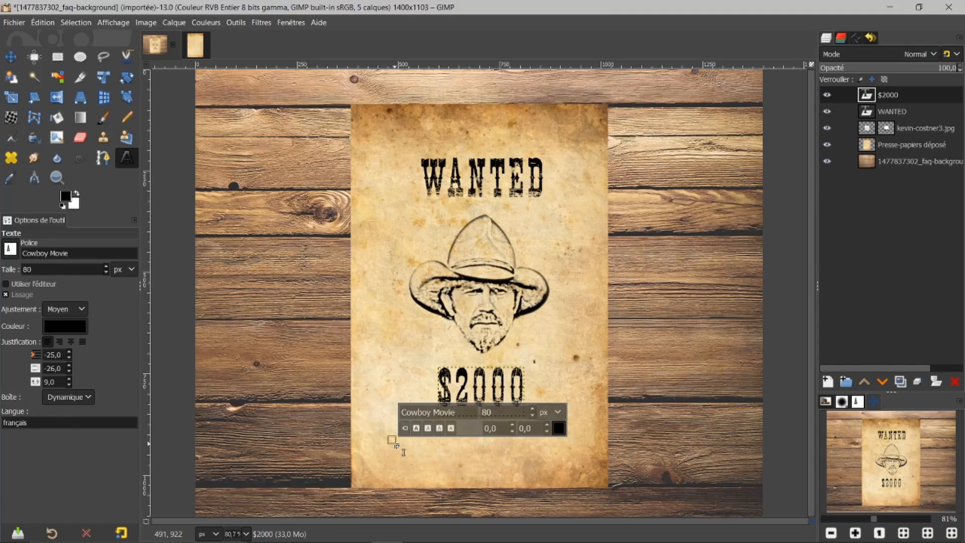
pyautogui.write('D')
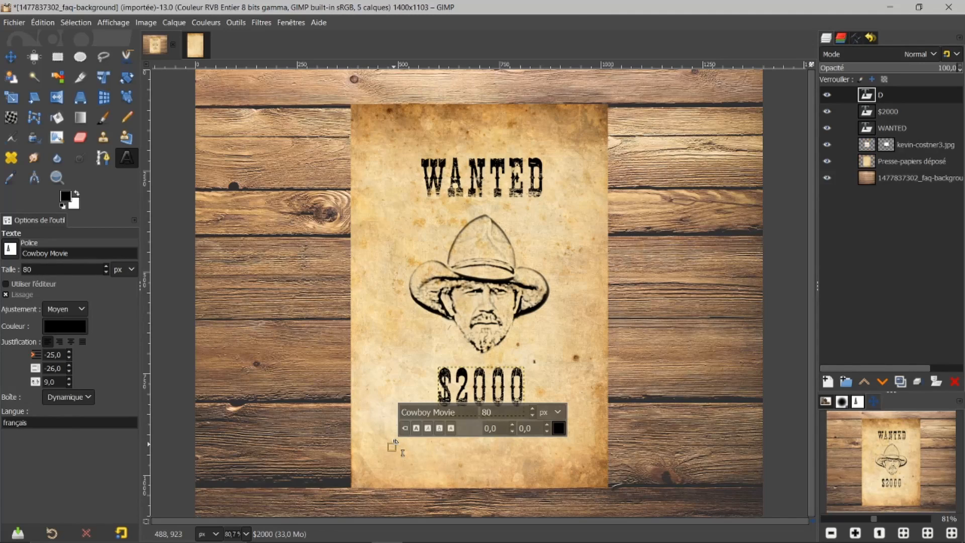
pyautogui.write('EAD')
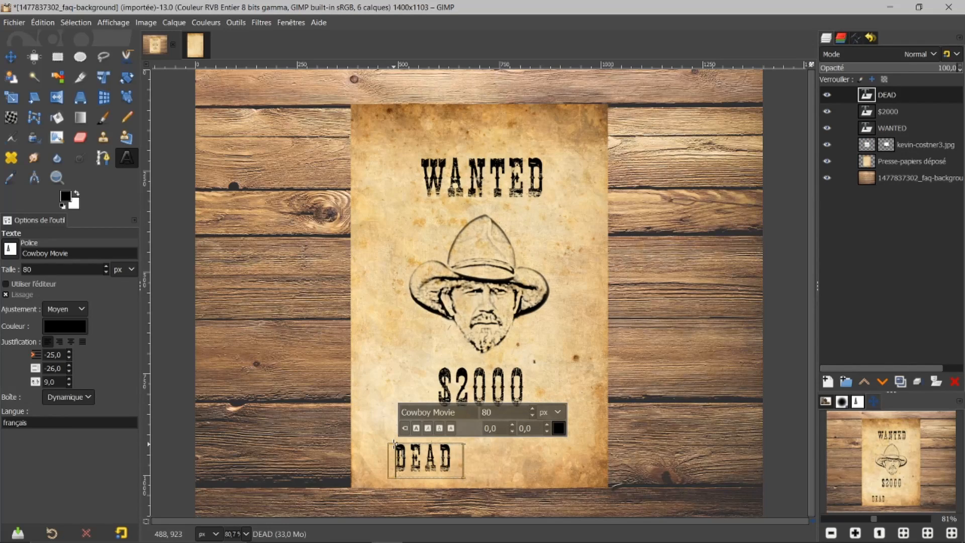
pyautogui.write(' OR A')
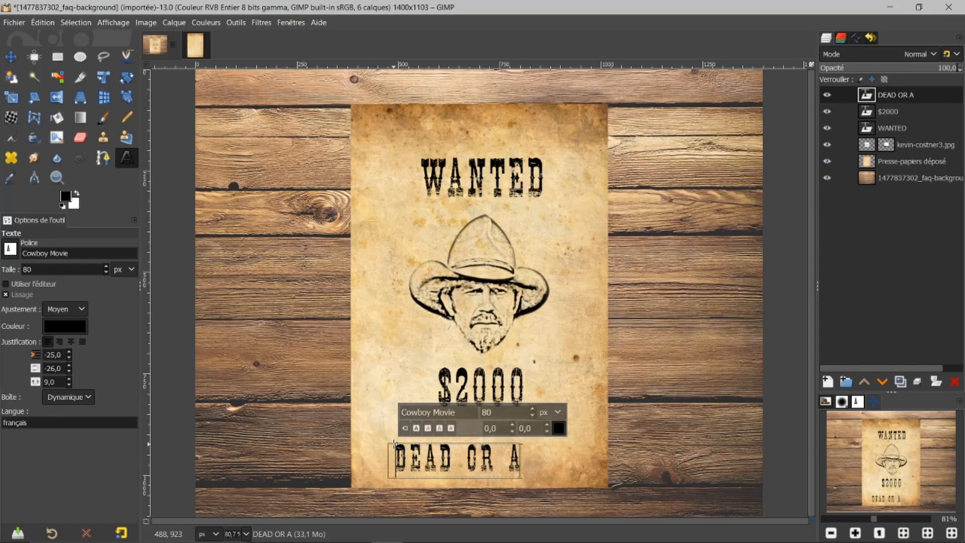
pyautogui.write('LIVE')
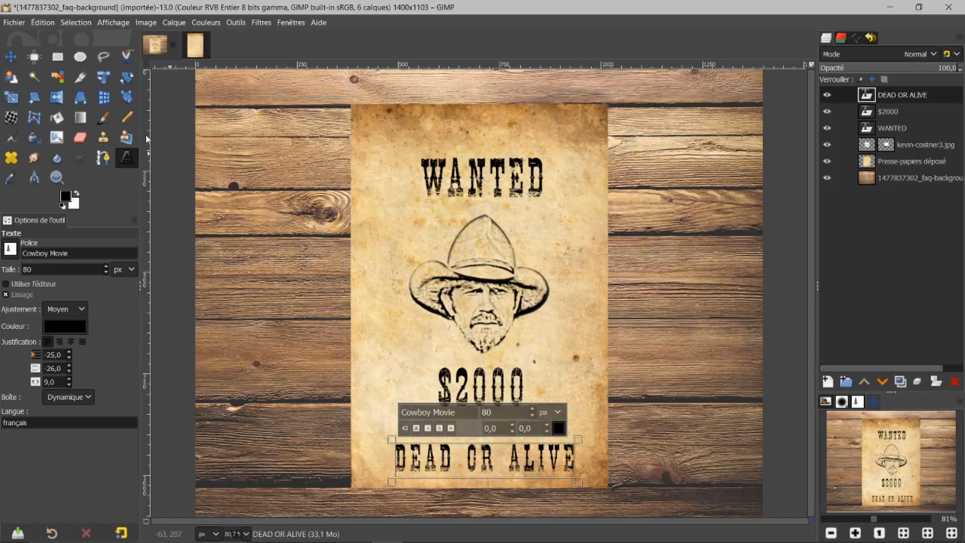
pyautogui.press('m')
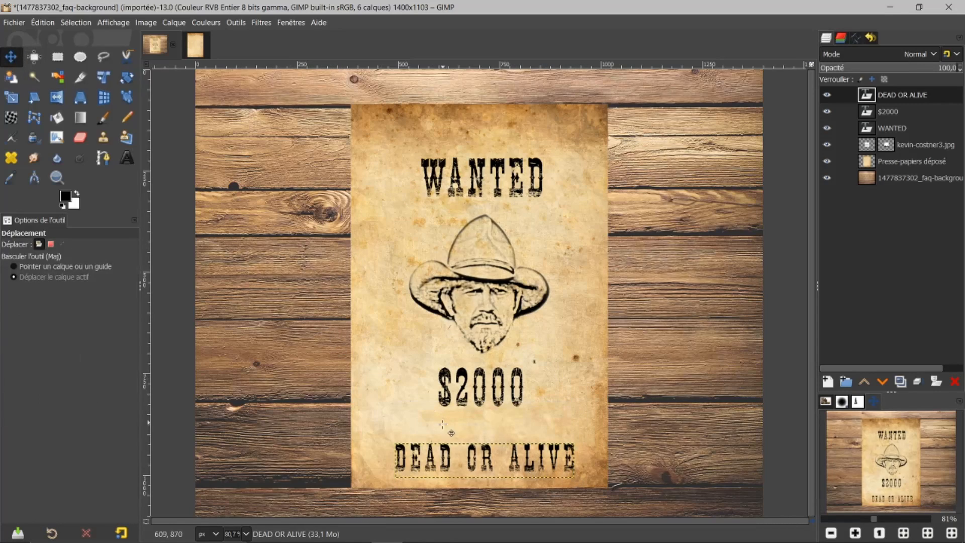
pyautogui.moveTo(485, 470); pyautogui.dragTo(485, 446)
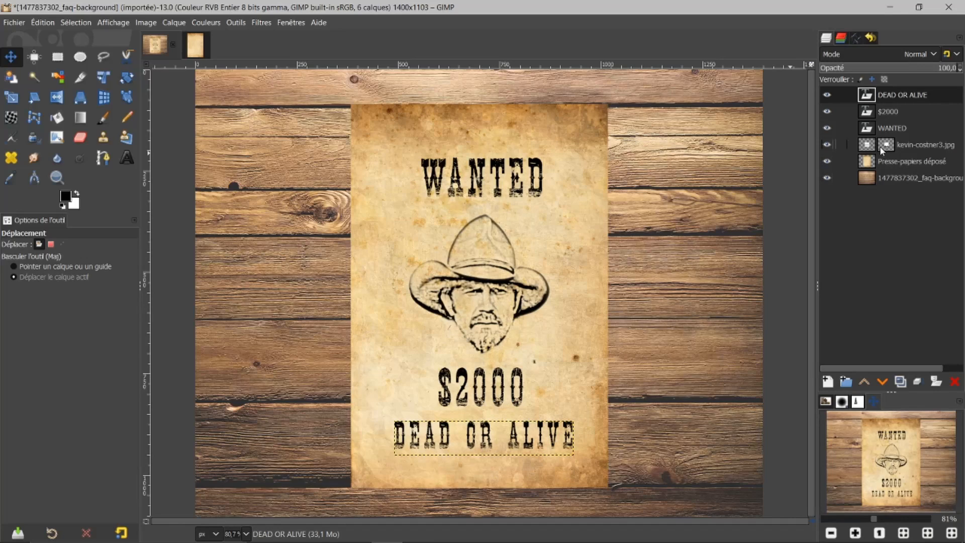
# Apply the layer mask of the cowboy portrait layer
pyautogui.click(867, 151)
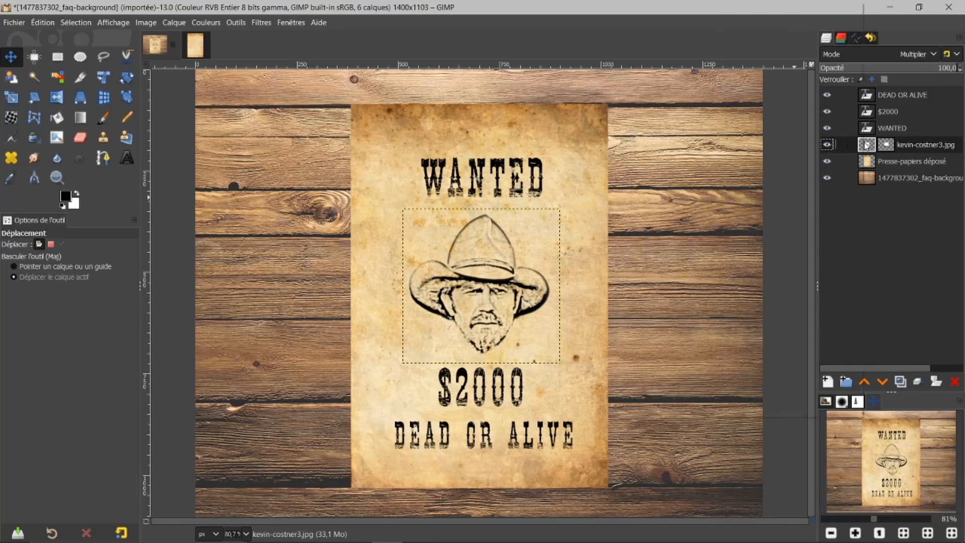
pyautogui.rightClick(866, 145)
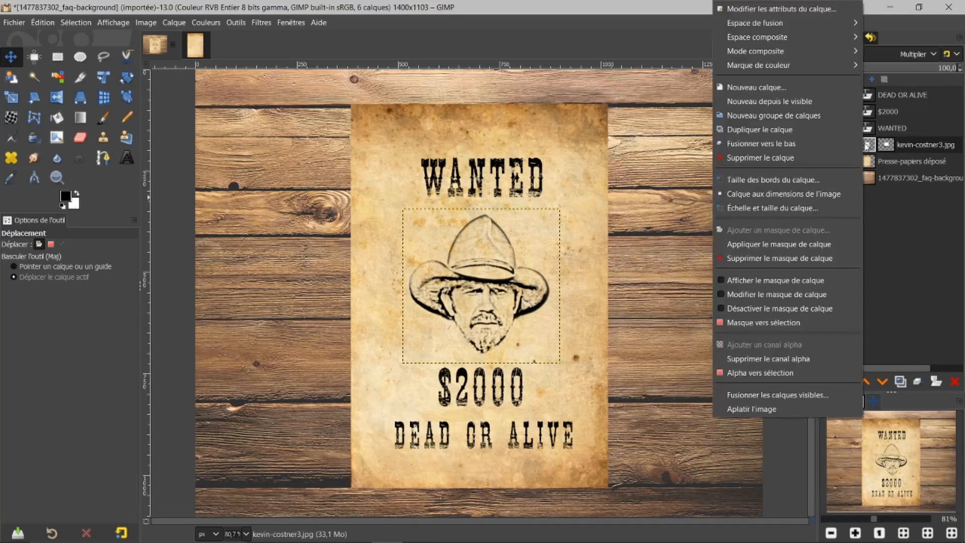
pyautogui.click(760, 245)
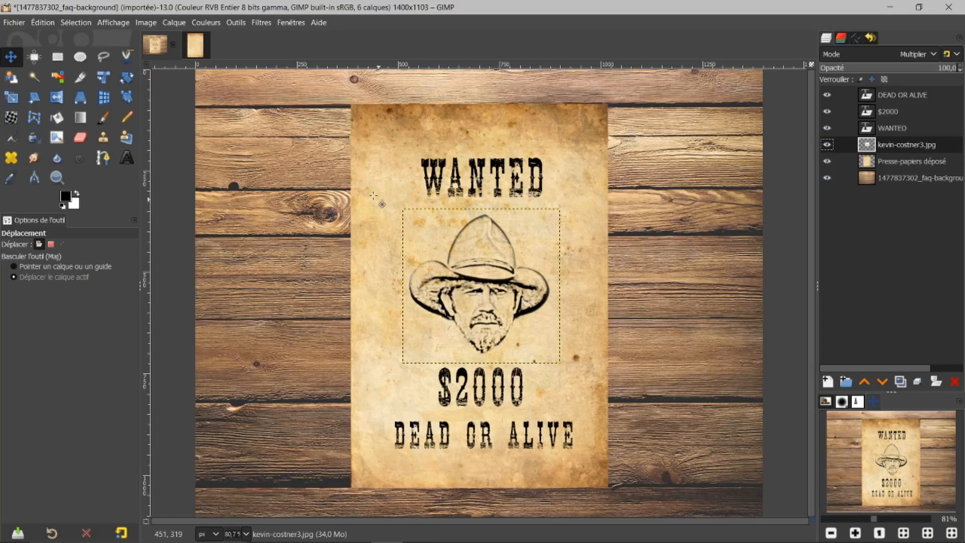
# Scale the portrait layer proportionally to 450 px wide and move it between the WANTED and $2000 texts
pyautogui.click(10, 99)
pyautogui.click(507, 305)
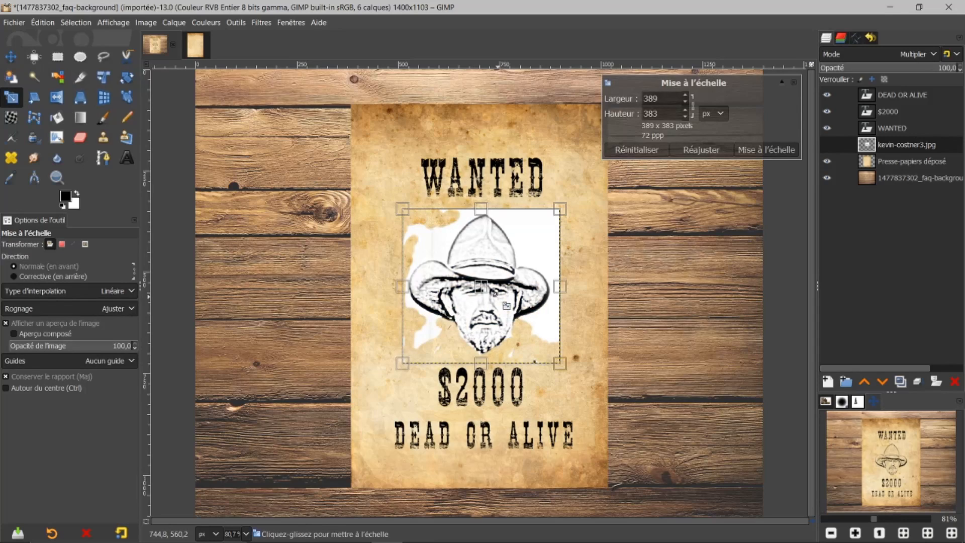
pyautogui.doubleClick(671, 100)
pyautogui.write('450')
pyautogui.press('Return')
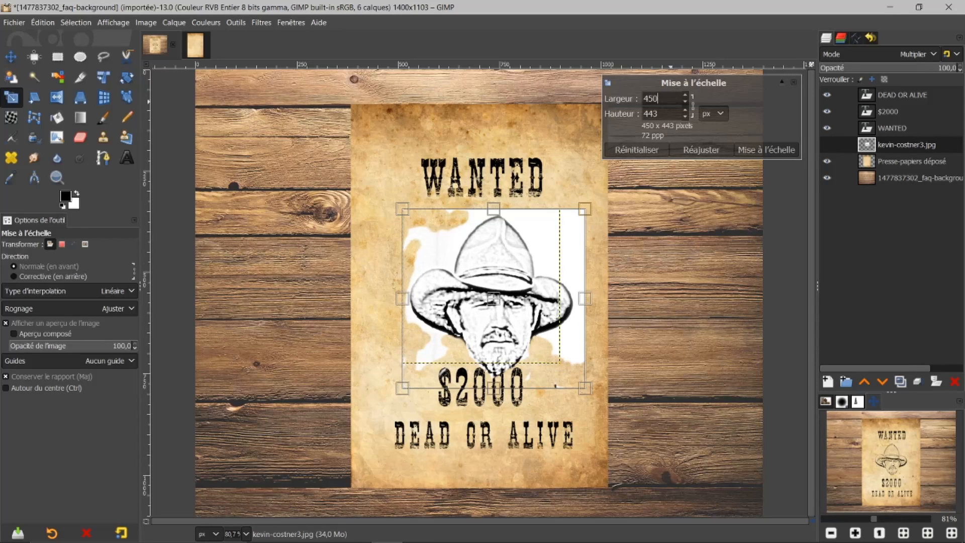
pyautogui.click(763, 149)
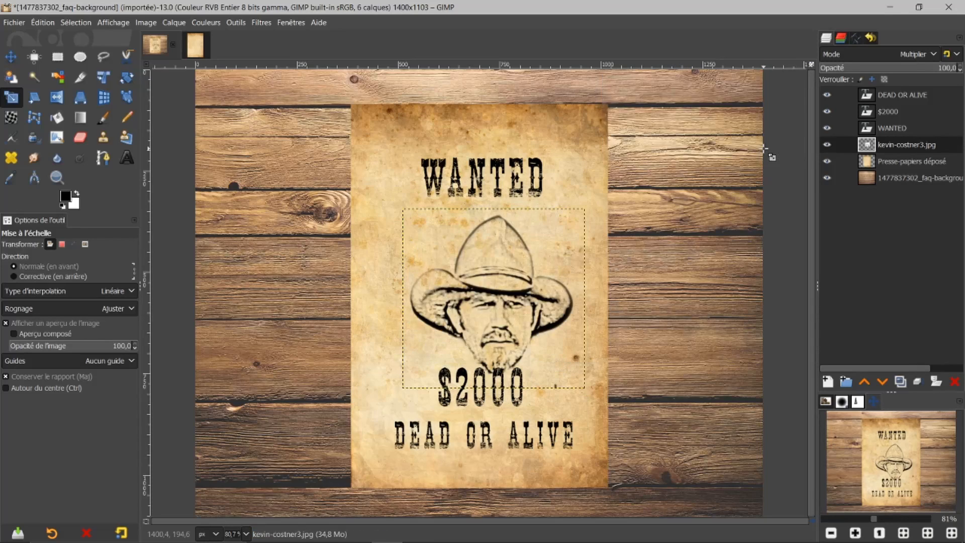
pyautogui.click(11, 56)
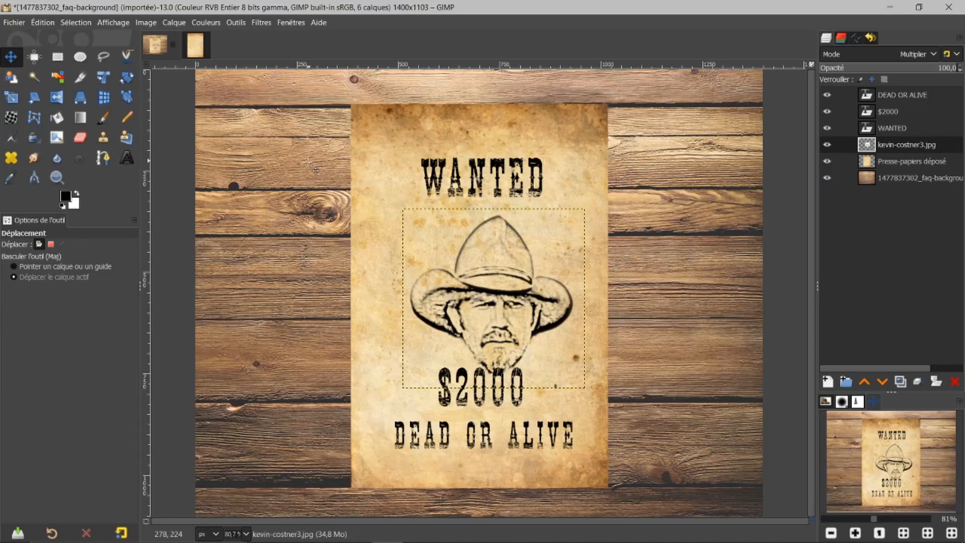
pyautogui.moveTo(511, 298); pyautogui.dragTo(499, 281)
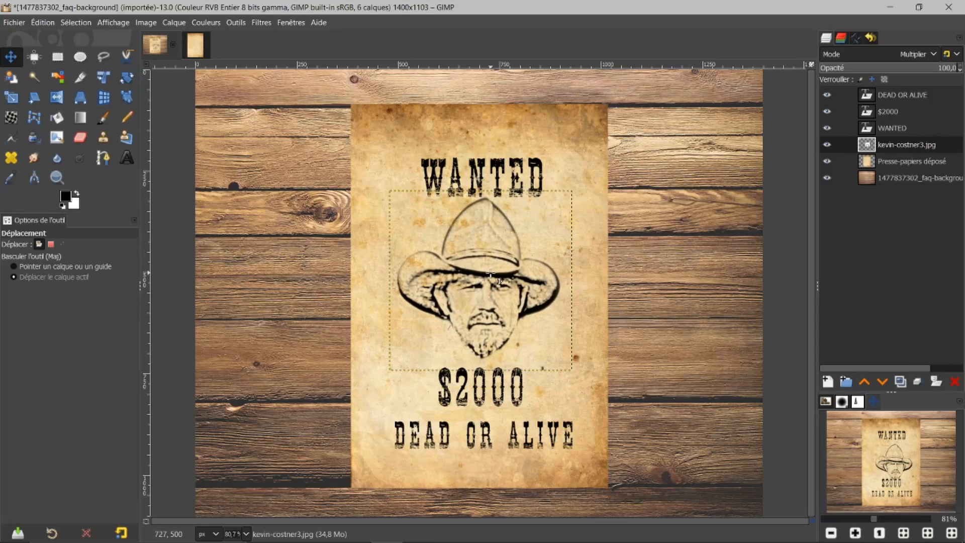
# Move the WANTED text up, clear of the hat, and shift the $2000 text slightly down
pyautogui.click(889, 128)
pyautogui.moveTo(502, 184); pyautogui.dragTo(501, 163)
pyautogui.click(892, 112)
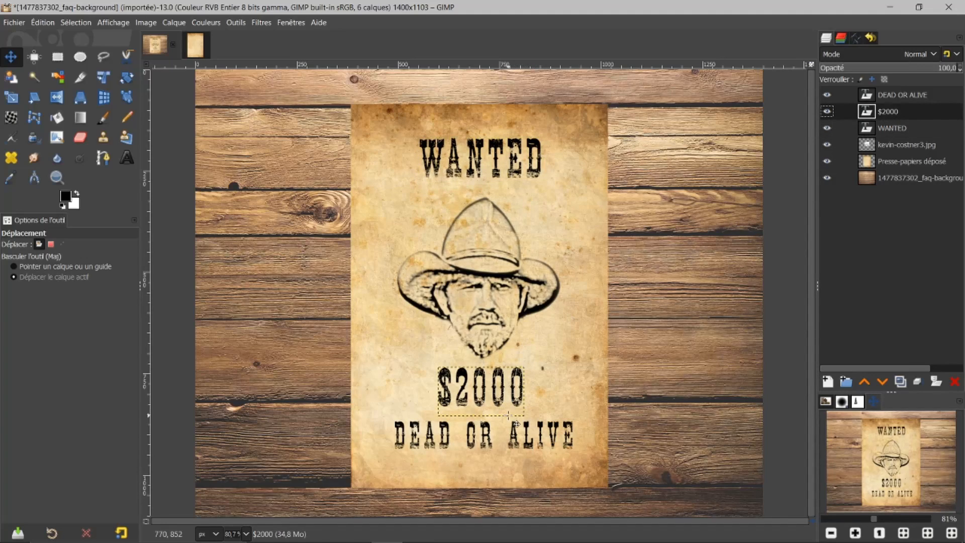
pyautogui.moveTo(487, 389); pyautogui.dragTo(495, 401)
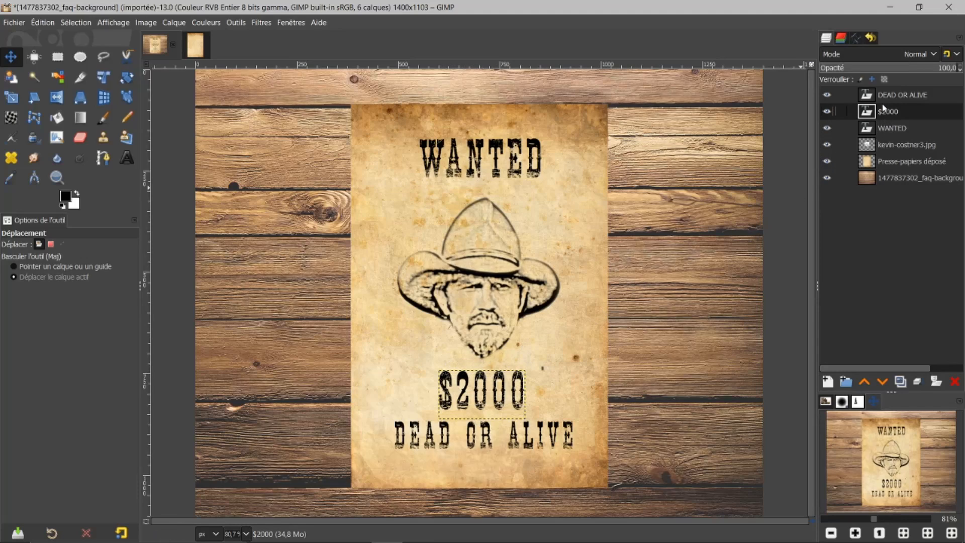
# Center the WANTED text and the portrait layer horizontally, each on its own, with the Align tool
pyautogui.click(886, 127)
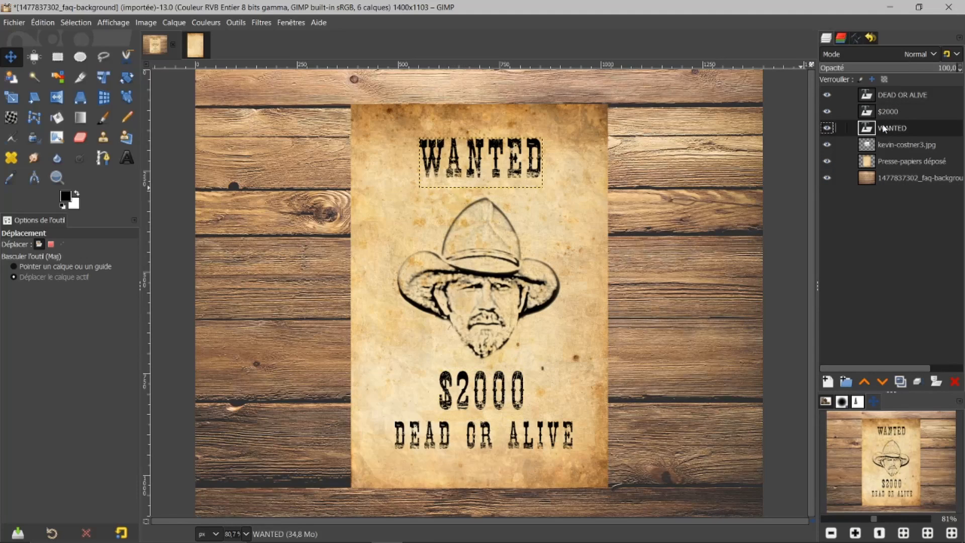
pyautogui.click(34, 58)
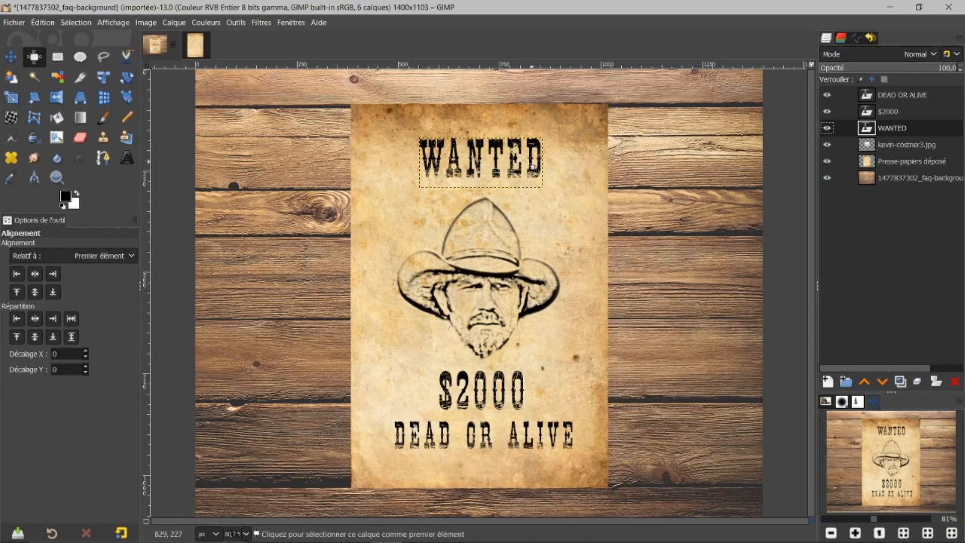
pyautogui.click(475, 160)
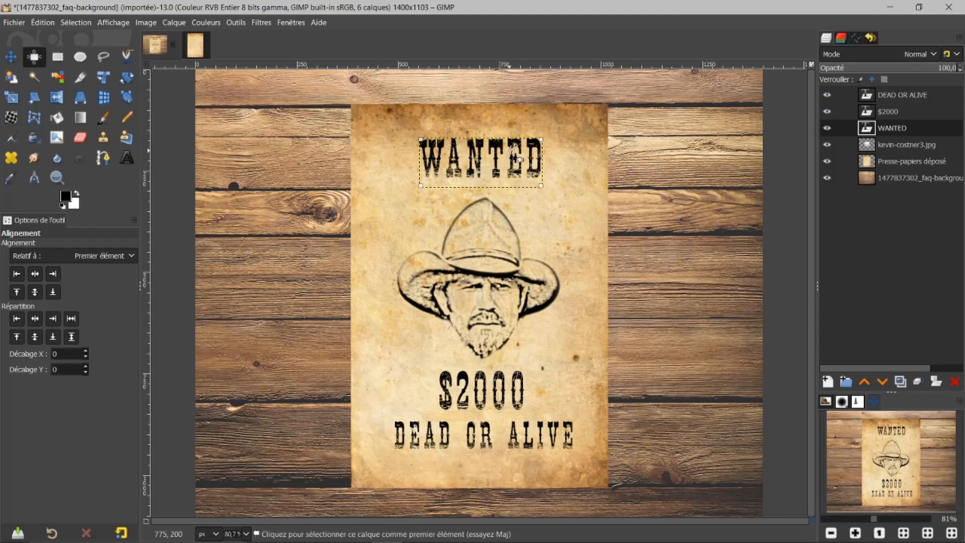
pyautogui.click(36, 275)
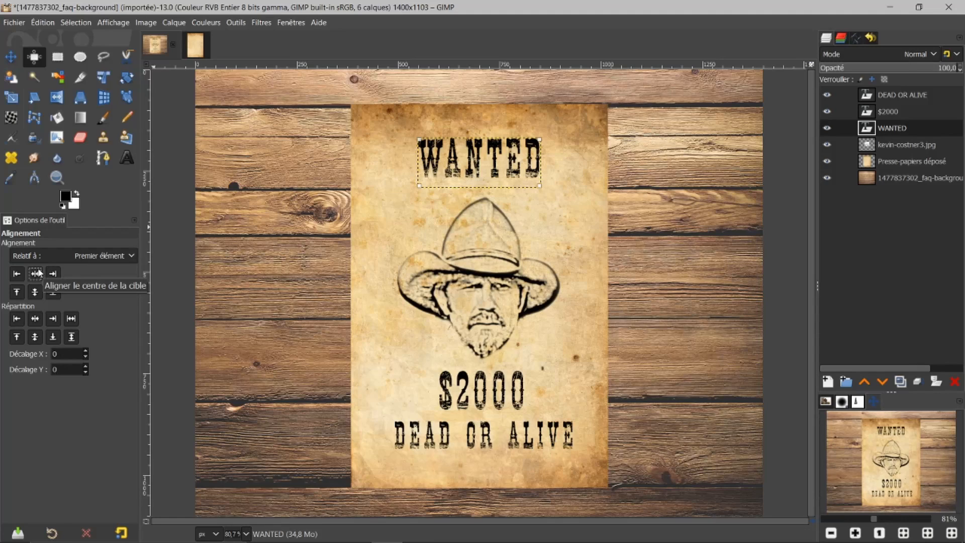
pyautogui.click(893, 142)
pyautogui.click(503, 246)
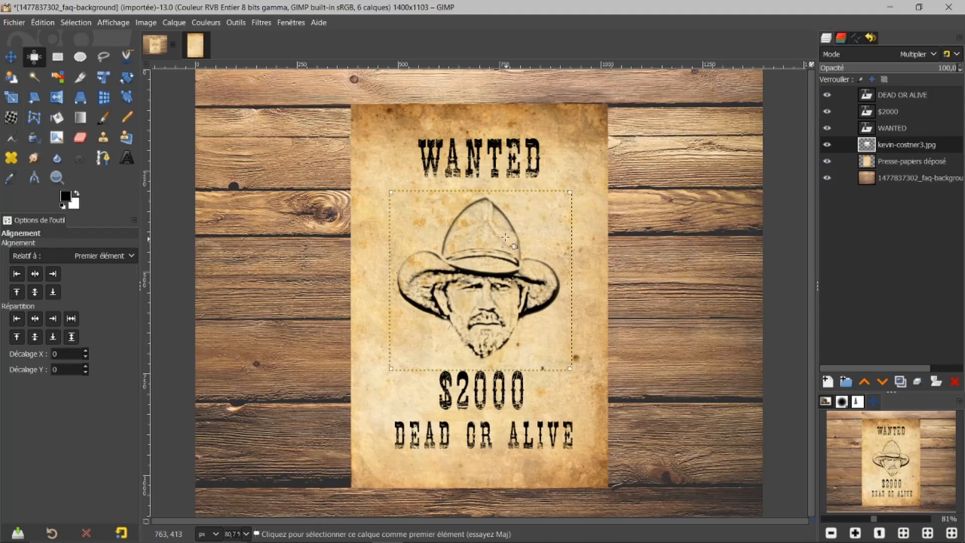
pyautogui.click(35, 276)
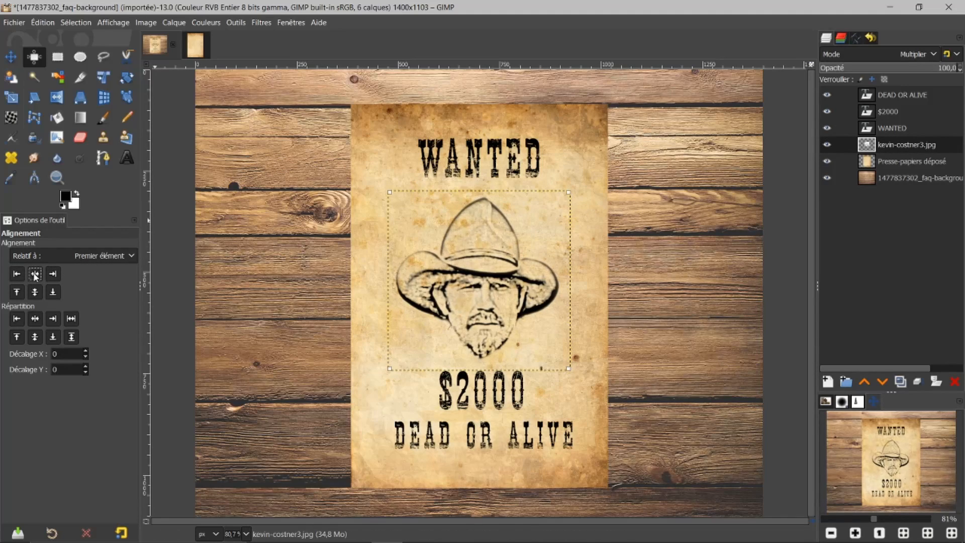
# Center the $2000 and DEAD OR ALIVE text layers horizontally, one after the other, with the Align tool
pyautogui.click(886, 113)
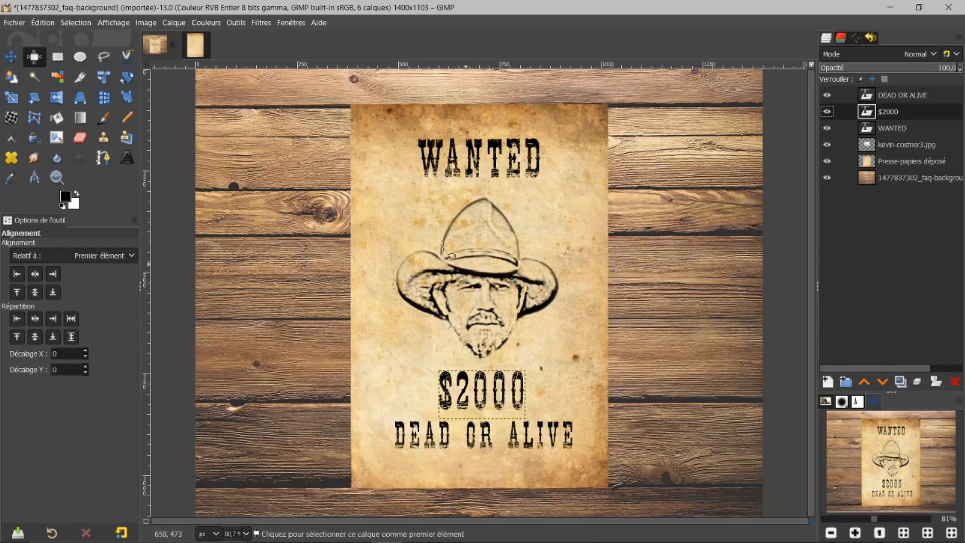
pyautogui.click(458, 391)
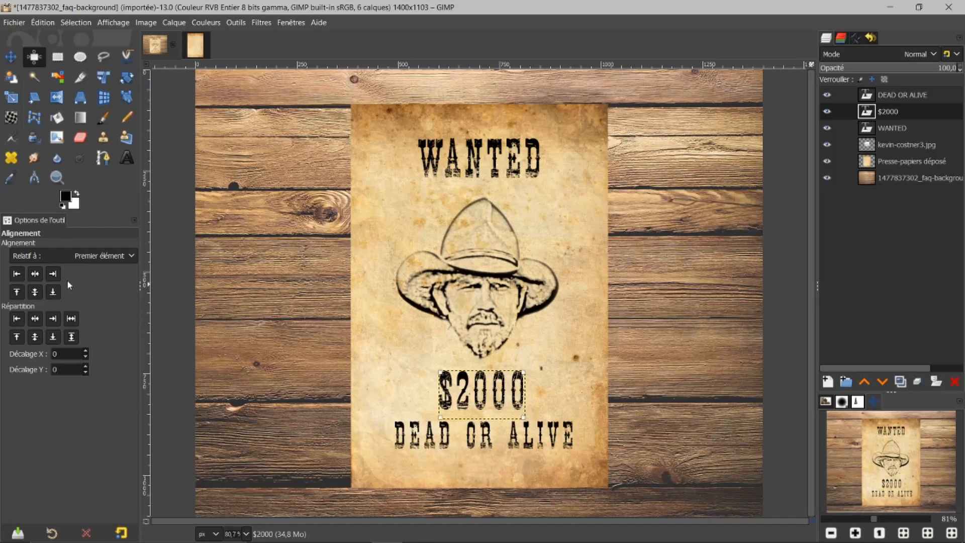
pyautogui.click(35, 274)
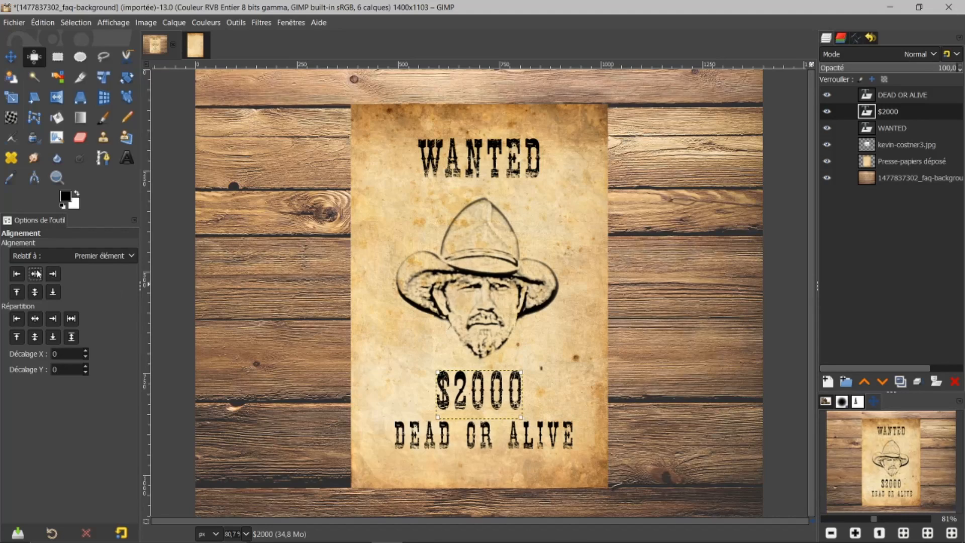
pyautogui.click(910, 94)
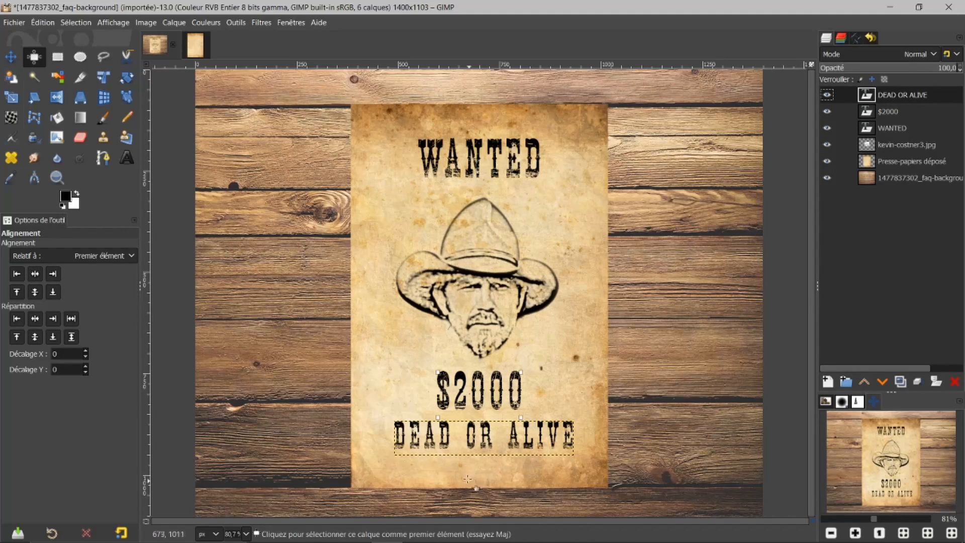
pyautogui.click(474, 442)
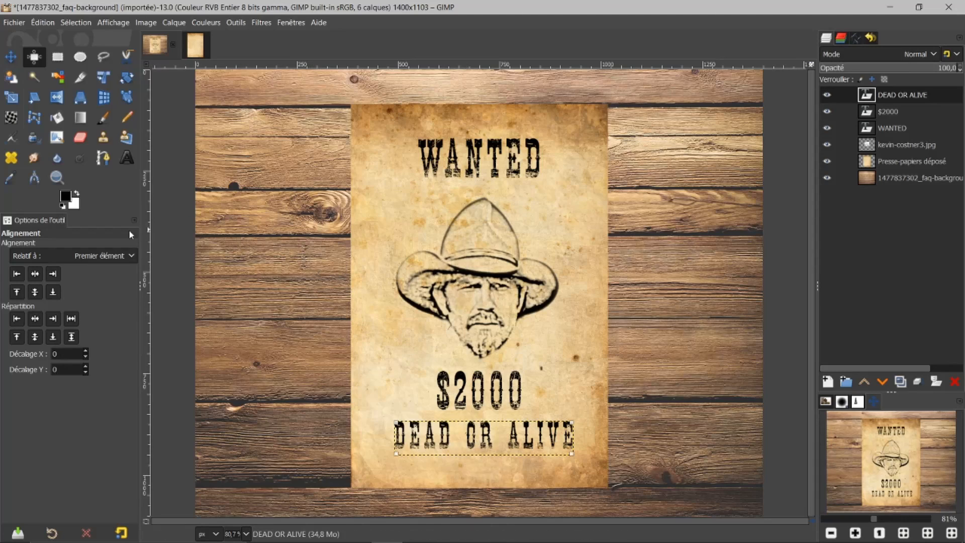
pyautogui.click(36, 274)
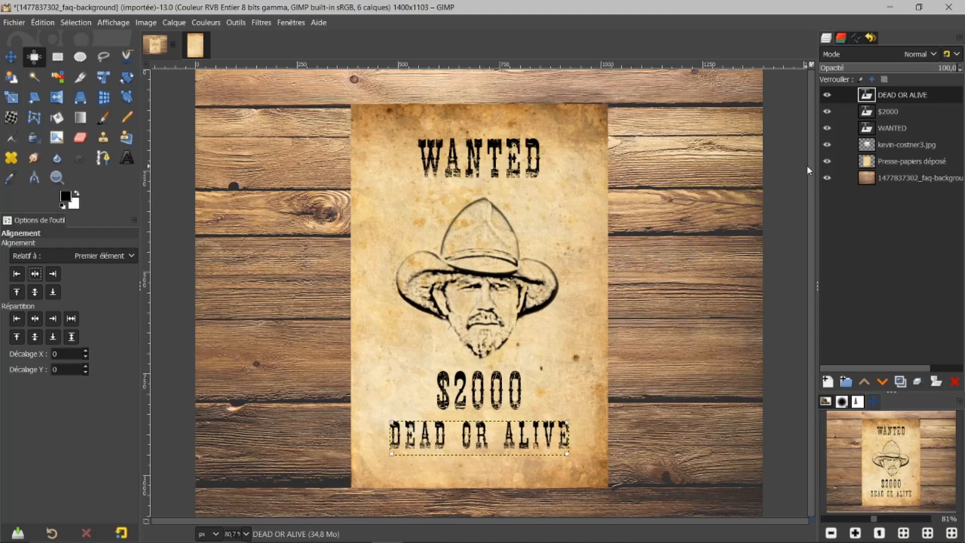
# Move the portrait layer slightly up to widen the gap above the $2000 text
pyautogui.click(880, 145)
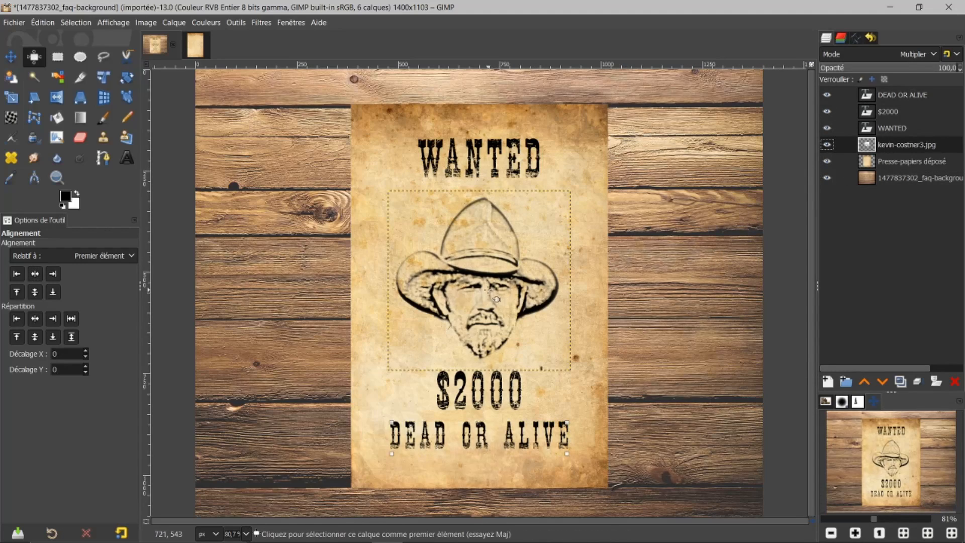
pyautogui.moveTo(492, 285); pyautogui.dragTo(504, 276)
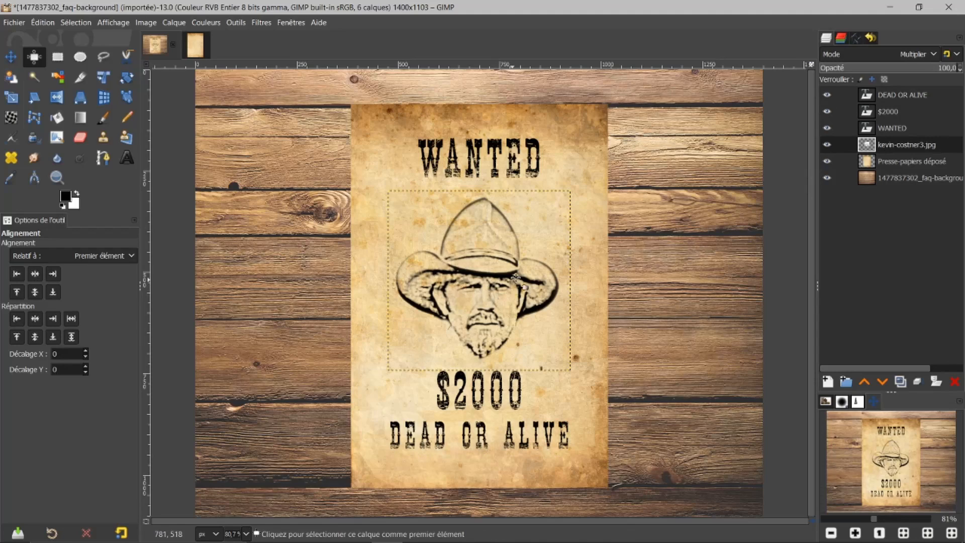
pyautogui.click(12, 58)
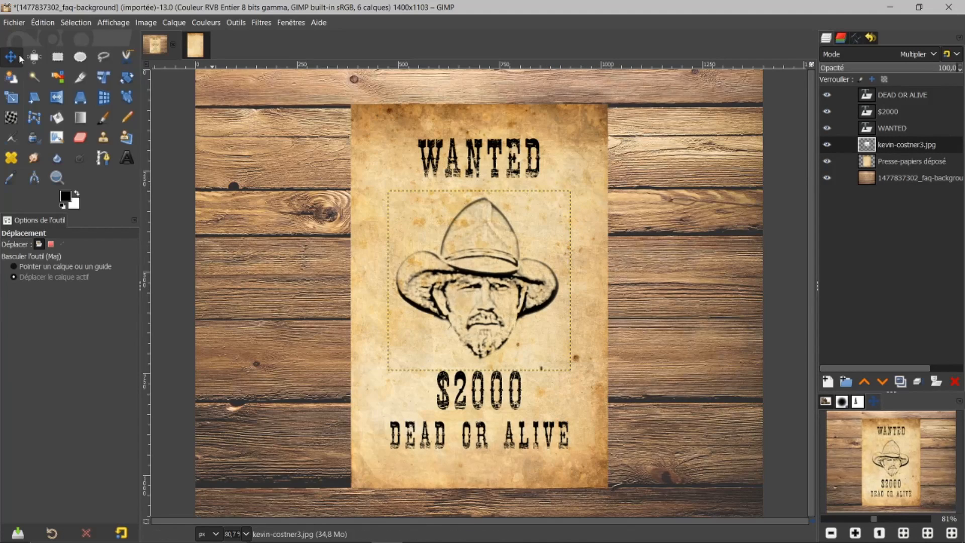
pyautogui.moveTo(472, 290); pyautogui.dragTo(475, 289)
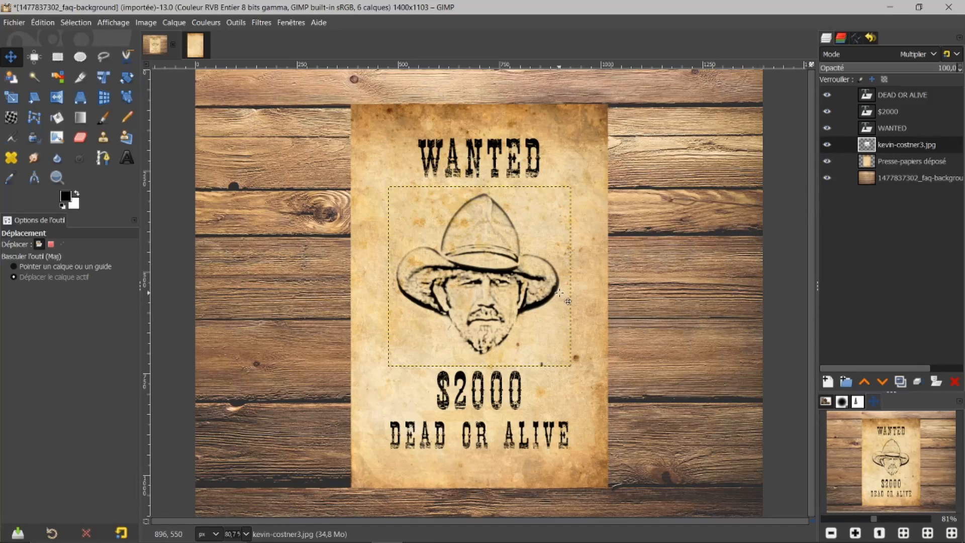
# Expand the portrait layer's boundaries to the image size
pyautogui.click(895, 143)
pyautogui.rightClick(884, 142)
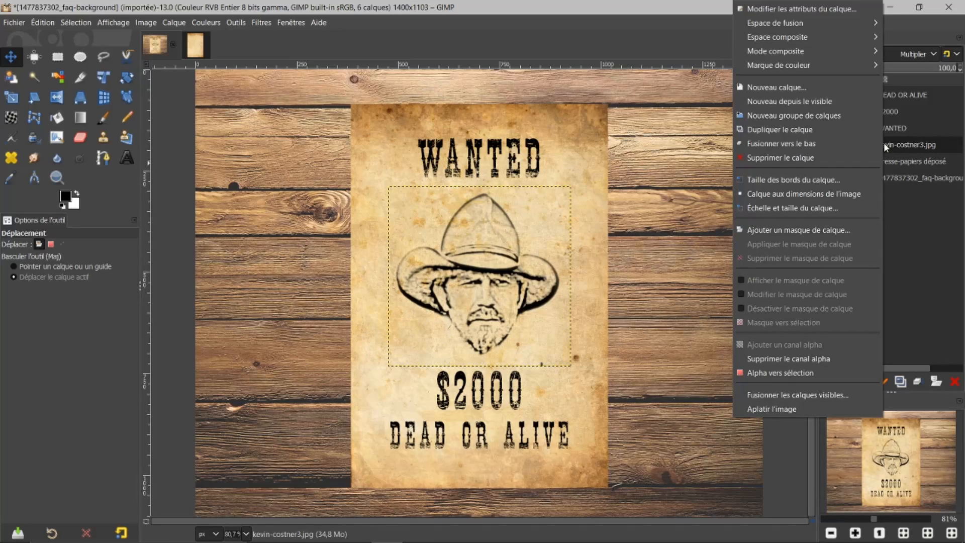
pyautogui.click(796, 193)
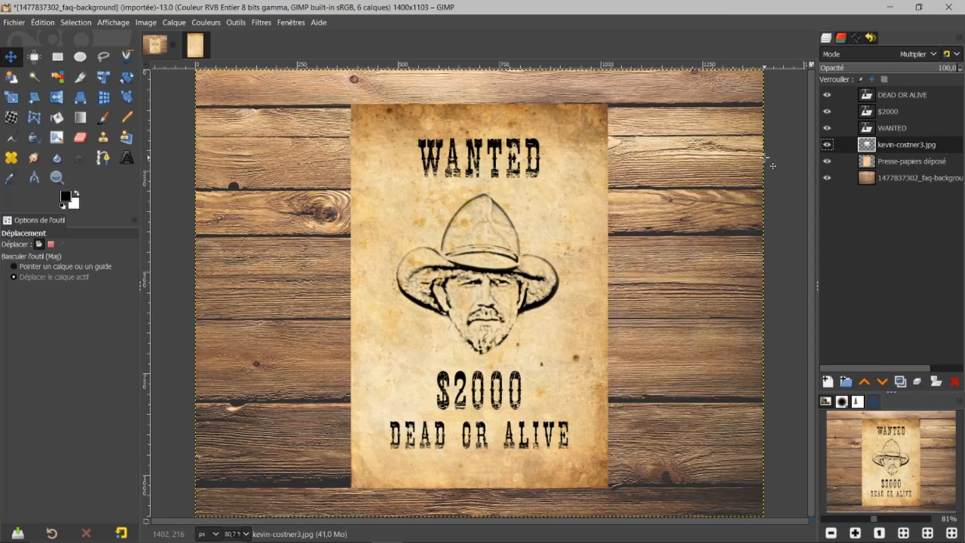
# Colorize the portrait layer orange-brown with a hue of about 0.07, leaving saturation at 0.5
pyautogui.click(213, 25)
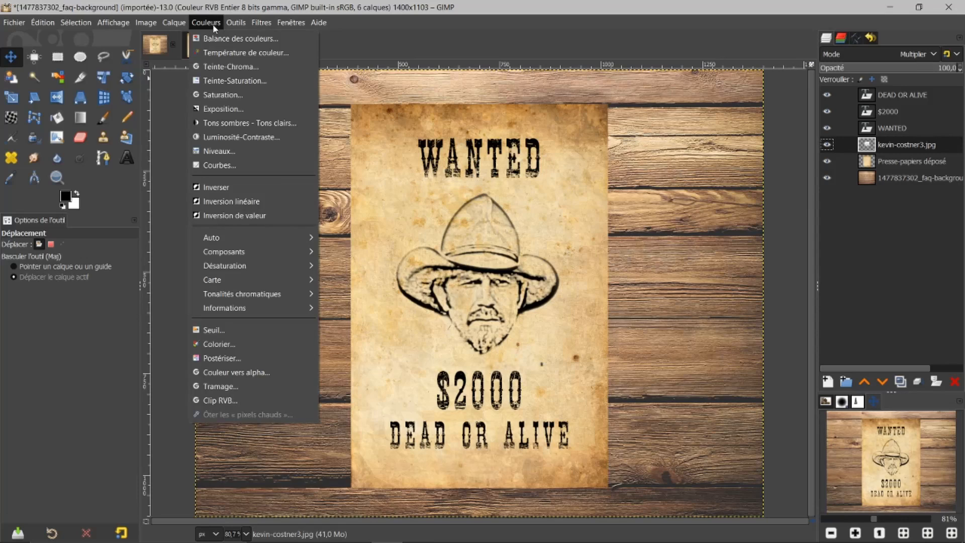
pyautogui.click(203, 343)
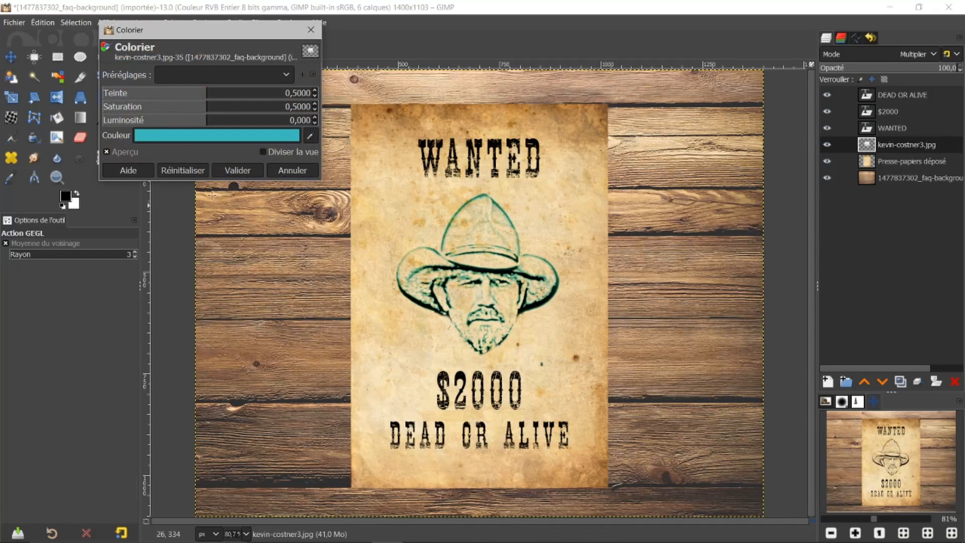
pyautogui.moveTo(206, 93); pyautogui.dragTo(115, 90)
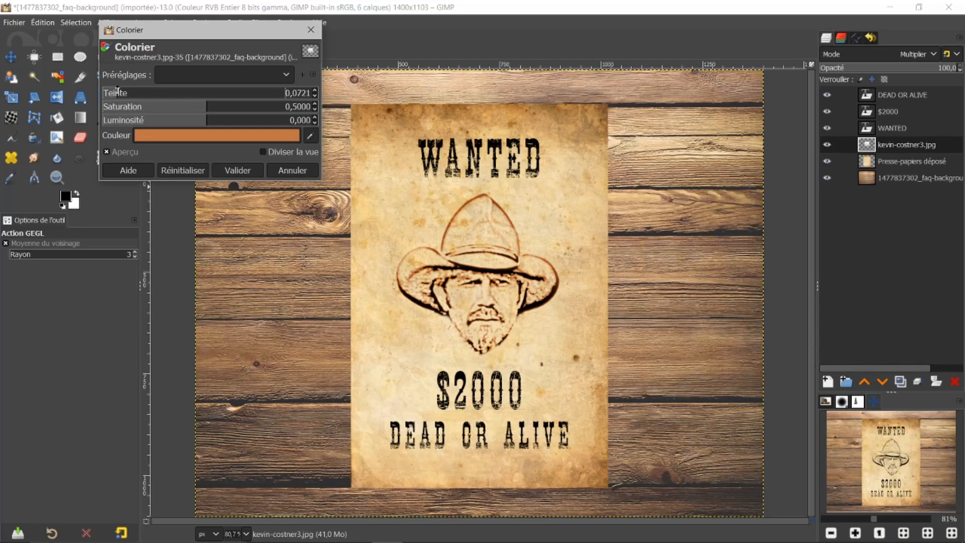
pyautogui.moveTo(118, 91)
pyautogui.mouseDown()
pyautogui.moveTo(127, 92)
pyautogui.moveTo(116, 90)
pyautogui.mouseUp()
pyautogui.click(237, 171)
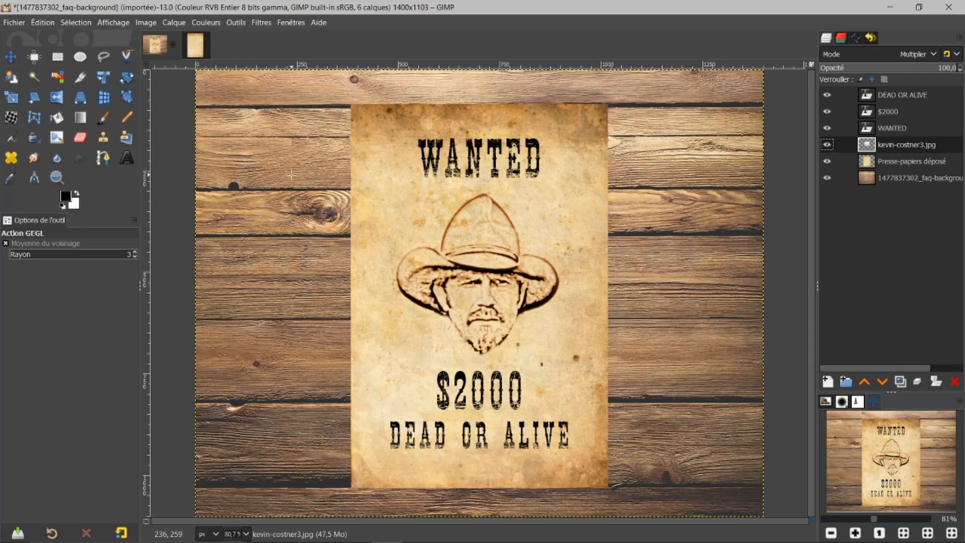
# Colorize the WANTED text layer brown with hue 0.0625, saturation 0.5 and lightness 0.221
pyautogui.click(884, 125)
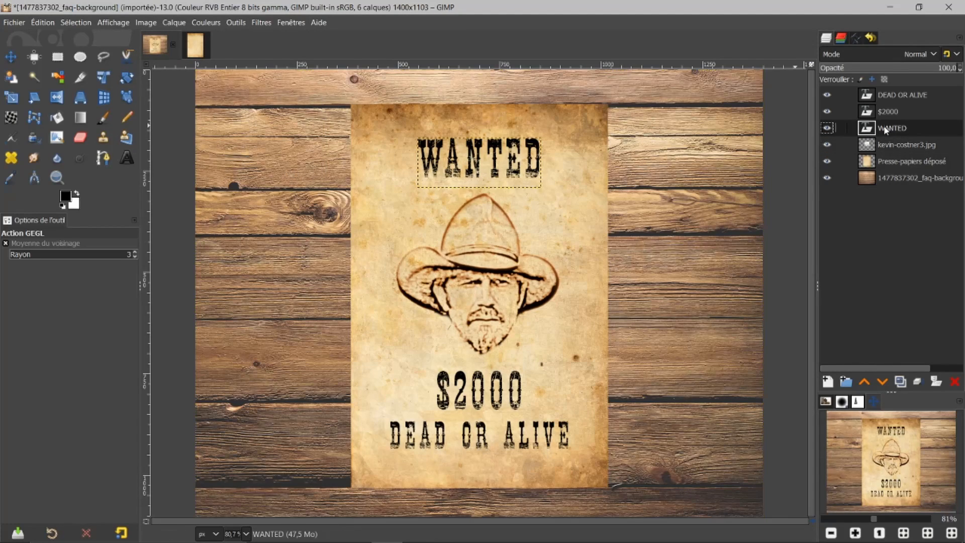
pyautogui.click(204, 24)
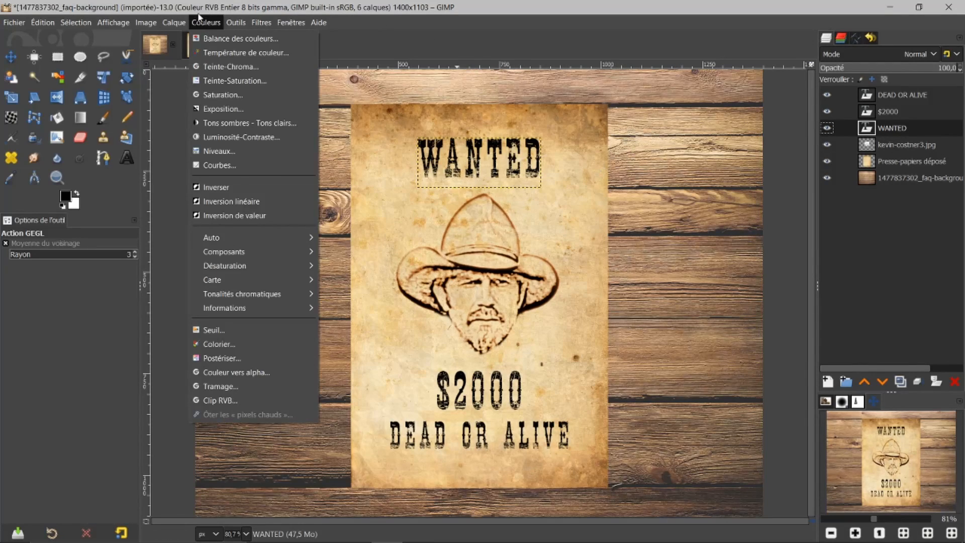
pyautogui.click(206, 345)
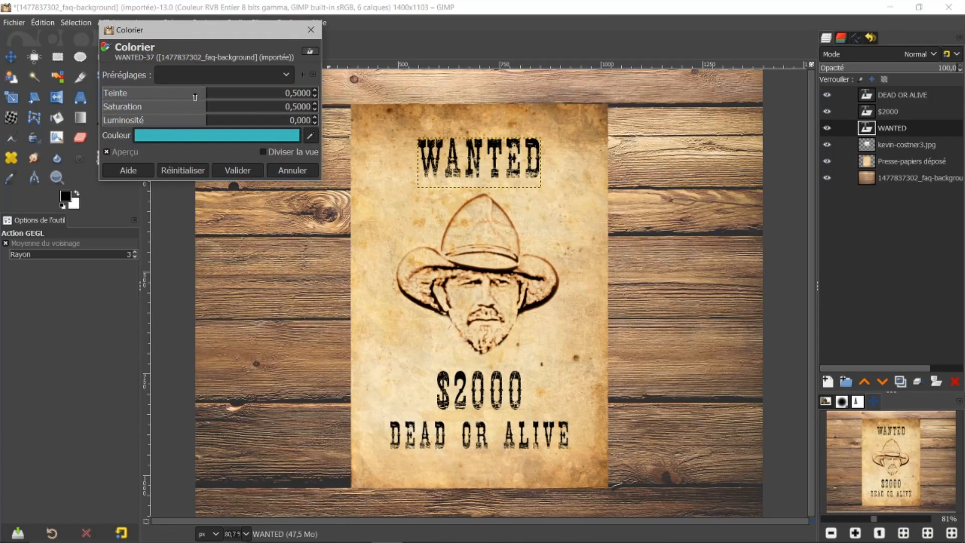
pyautogui.moveTo(206, 94)
pyautogui.mouseDown()
pyautogui.moveTo(166, 94)
pyautogui.moveTo(240, 94)
pyautogui.moveTo(148, 95)
pyautogui.moveTo(232, 101)
pyautogui.moveTo(149, 96)
pyautogui.moveTo(216, 103)
pyautogui.mouseUp()
pyautogui.click(189, 168)
pyautogui.moveTo(208, 120); pyautogui.dragTo(116, 93)
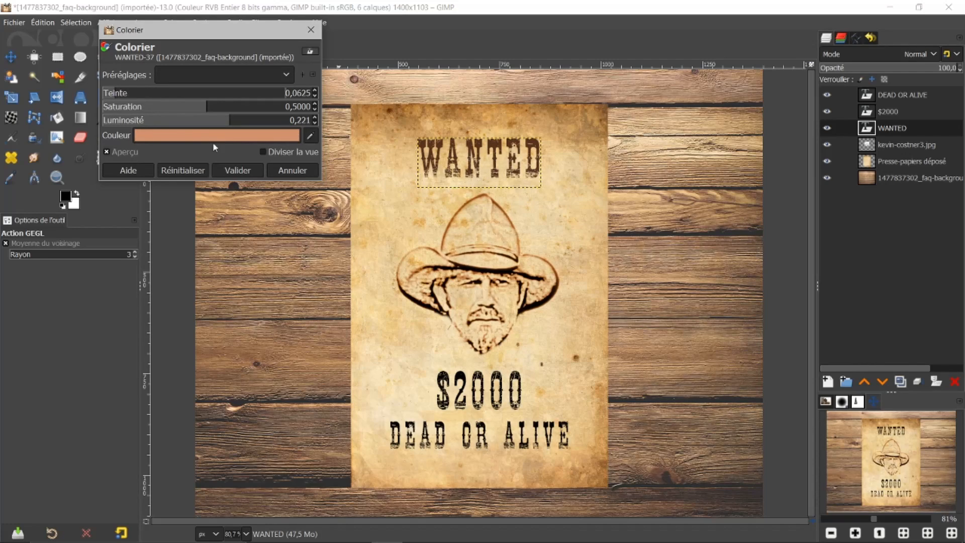
pyautogui.click(228, 171)
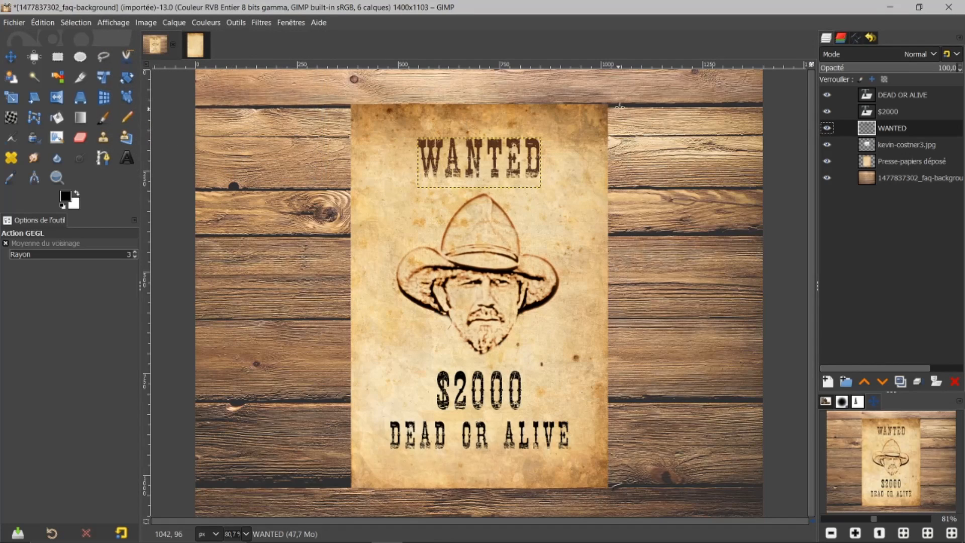
# Repeat the last Colorize filter on the $2000 and DEAD OR ALIVE text layers, one after the other
pyautogui.click(888, 115)
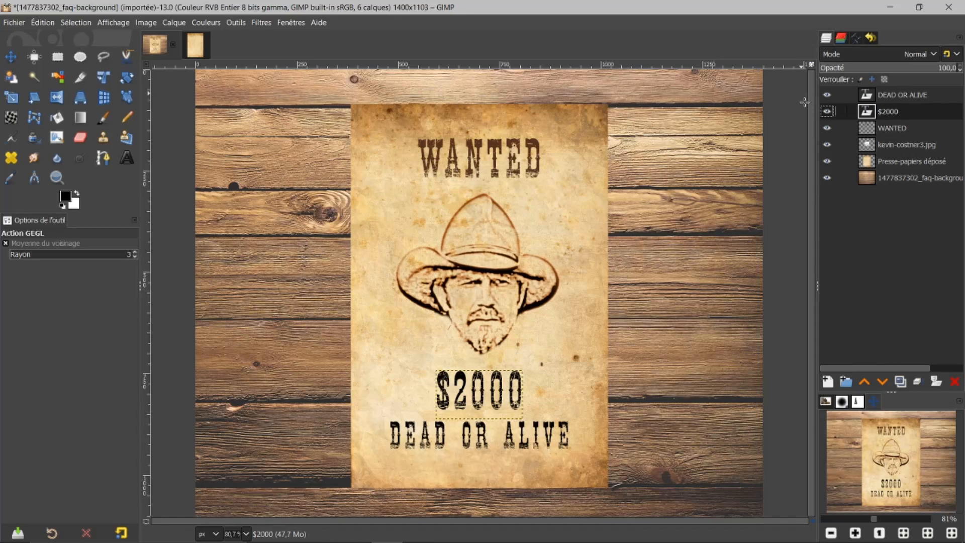
pyautogui.click(261, 23)
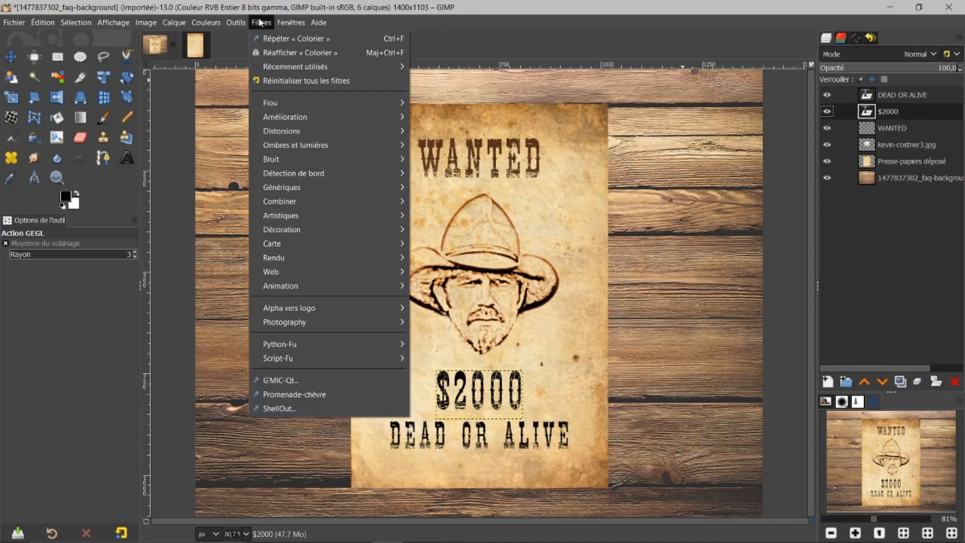
pyautogui.click(276, 39)
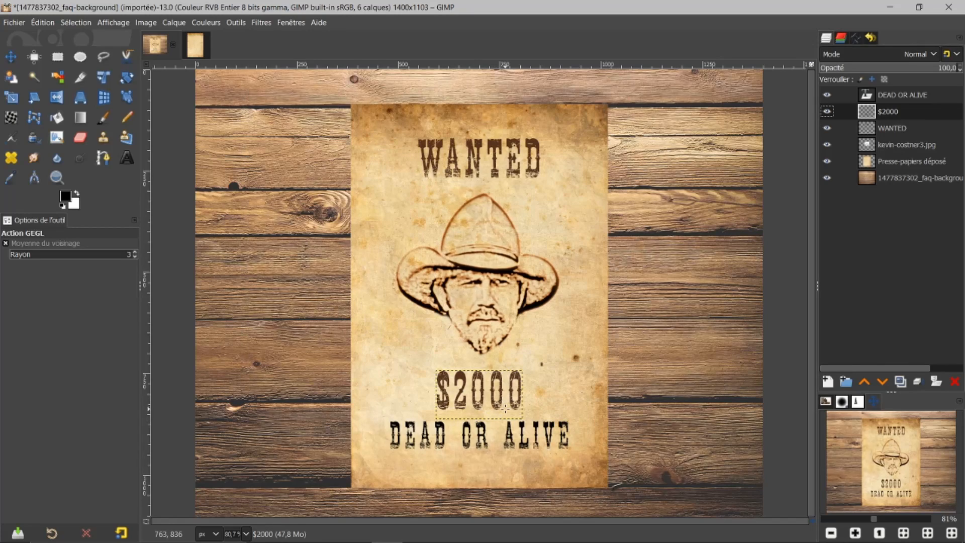
pyautogui.click(901, 97)
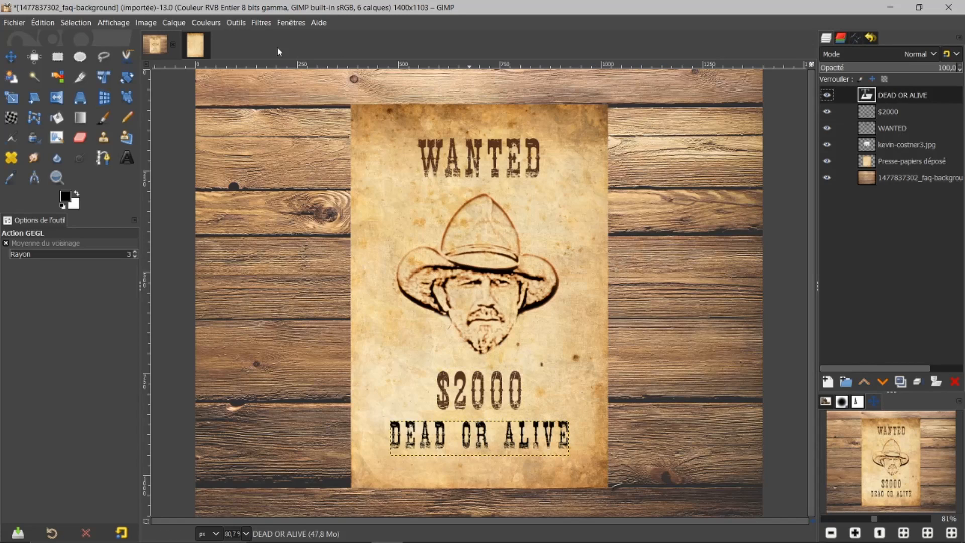
pyautogui.click(261, 22)
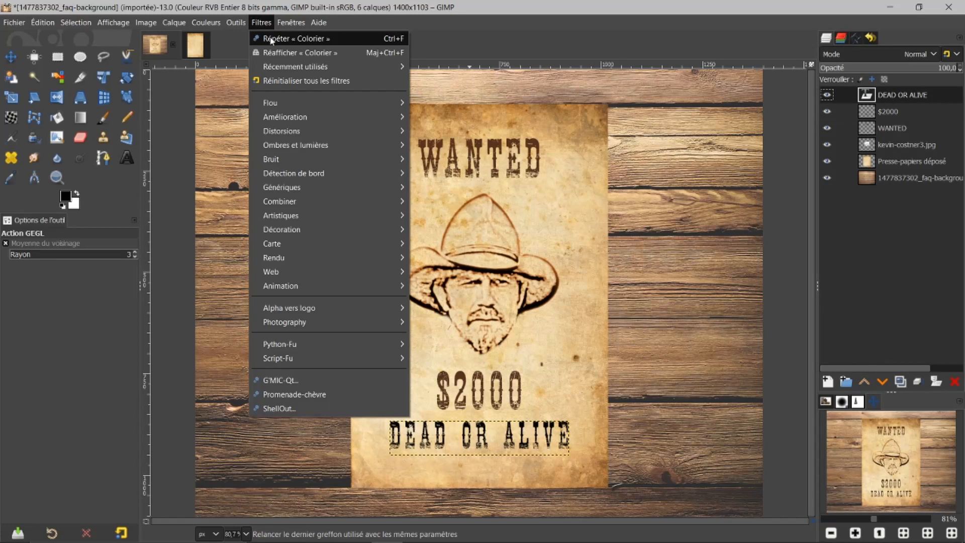
pyautogui.click(272, 38)
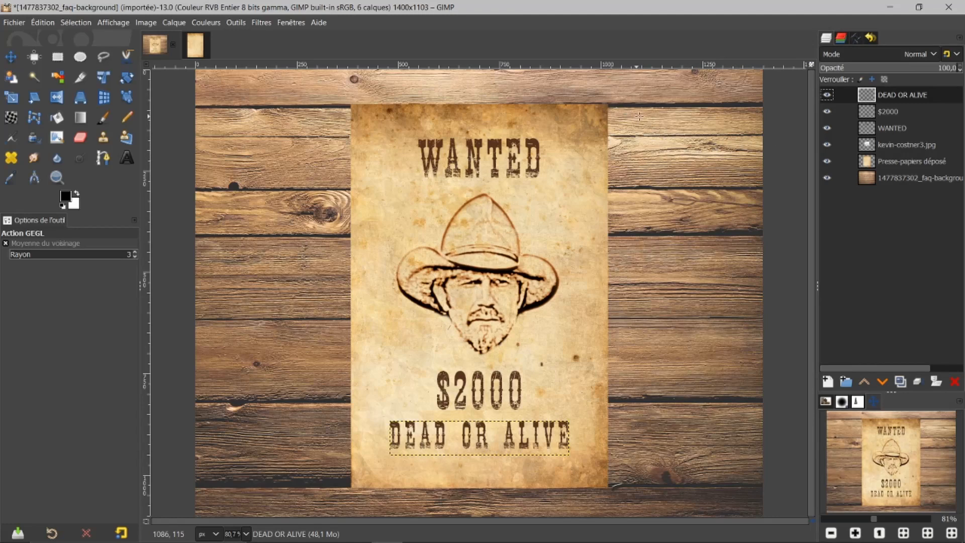
# Merge the text, portrait and paper layers into one, expanded as necessary, hiding the wooden background during the merge and showing it again
pyautogui.click(827, 178)
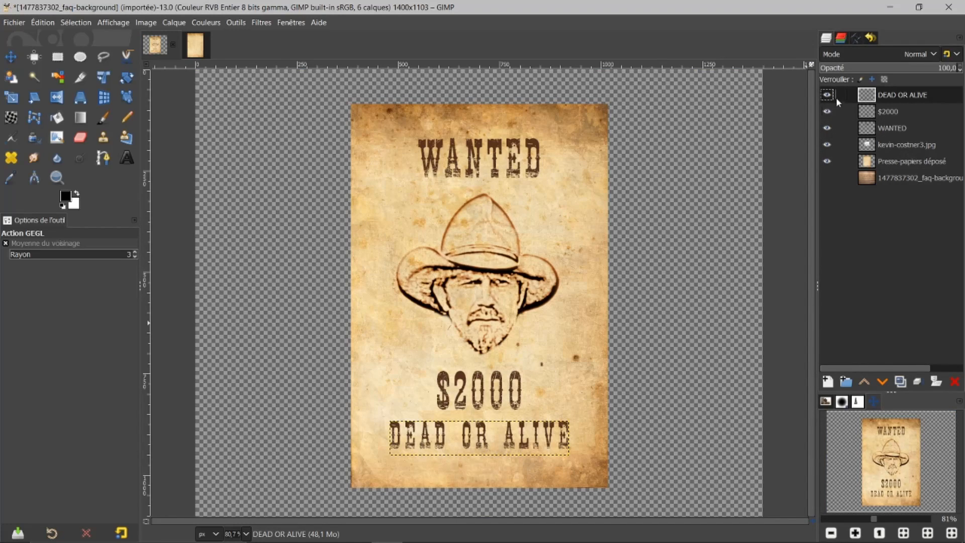
pyautogui.rightClick(886, 132)
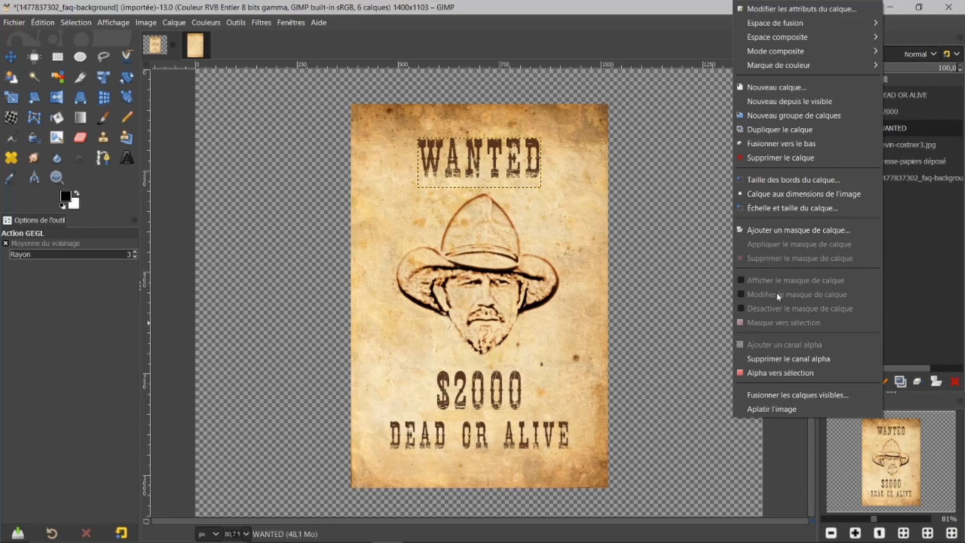
pyautogui.click(775, 397)
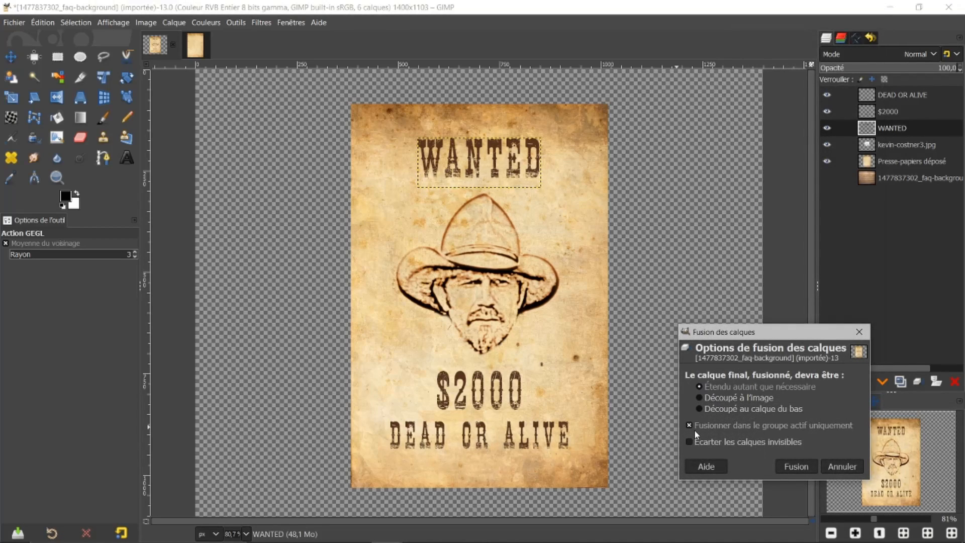
pyautogui.click(796, 467)
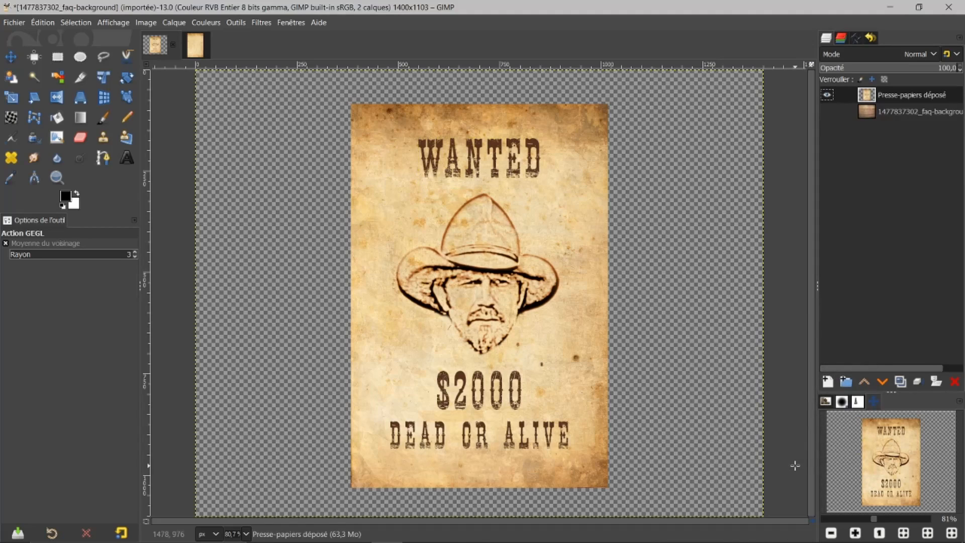
pyautogui.click(827, 111)
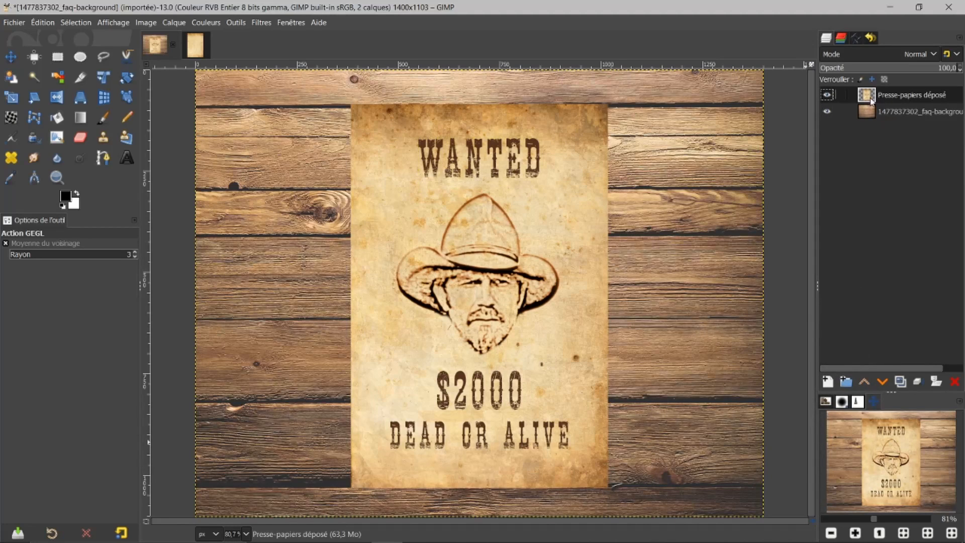
# Create a selection from the merged poster layer's alpha after checking its content by toggling its visibility
pyautogui.click(827, 95)
pyautogui.click(827, 95)
pyautogui.rightClick(896, 98)
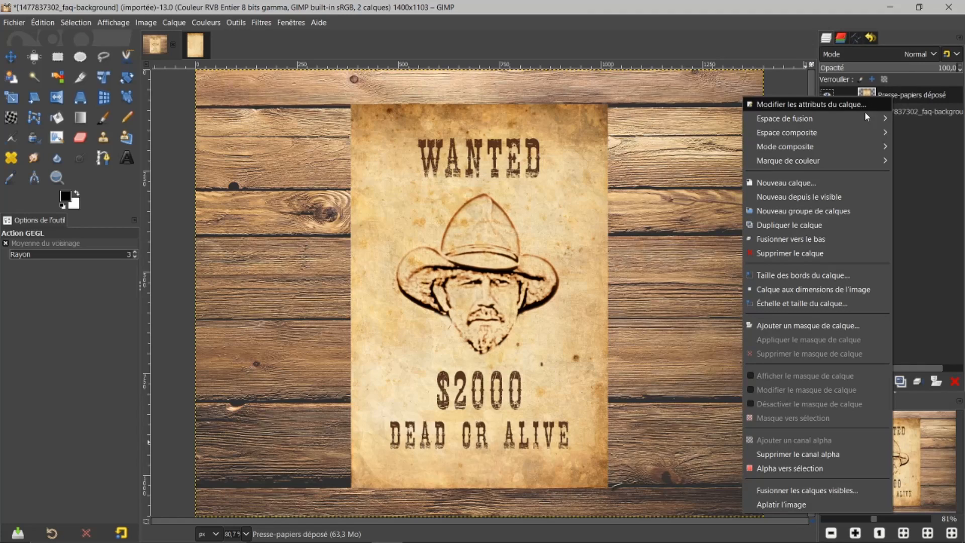
pyautogui.click(774, 471)
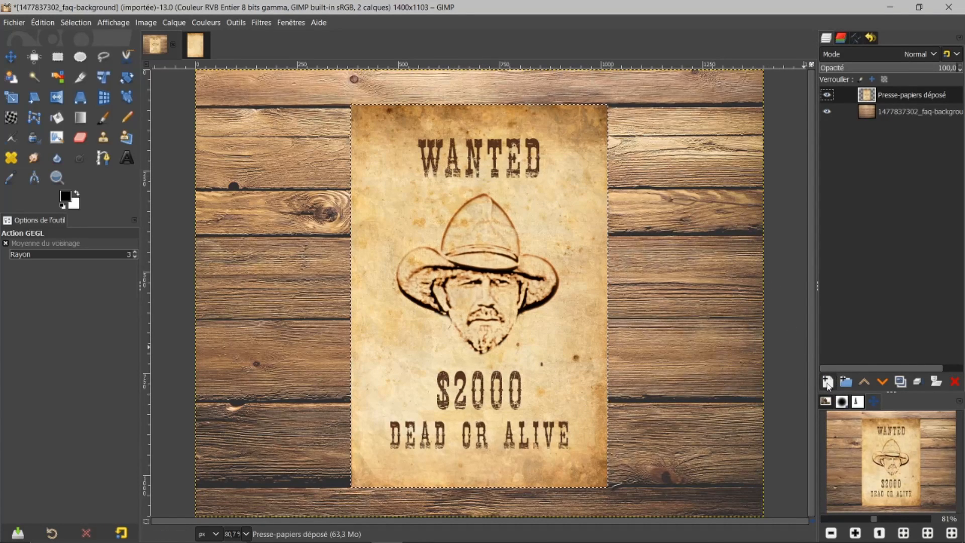
# Add a transparent 1400 x 1103 px layer above the poster and fill the poster-shaped selection on it with white
pyautogui.click(828, 382)
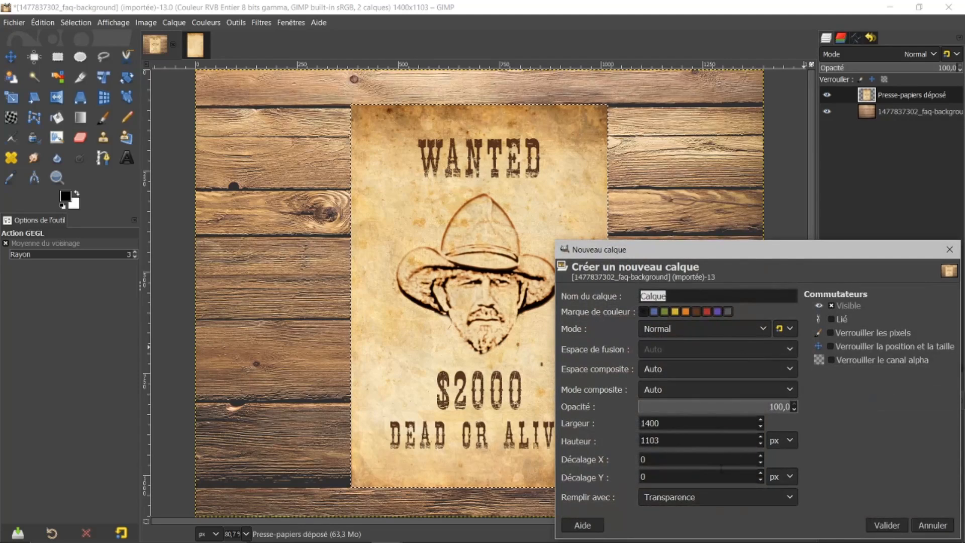
pyautogui.click(885, 525)
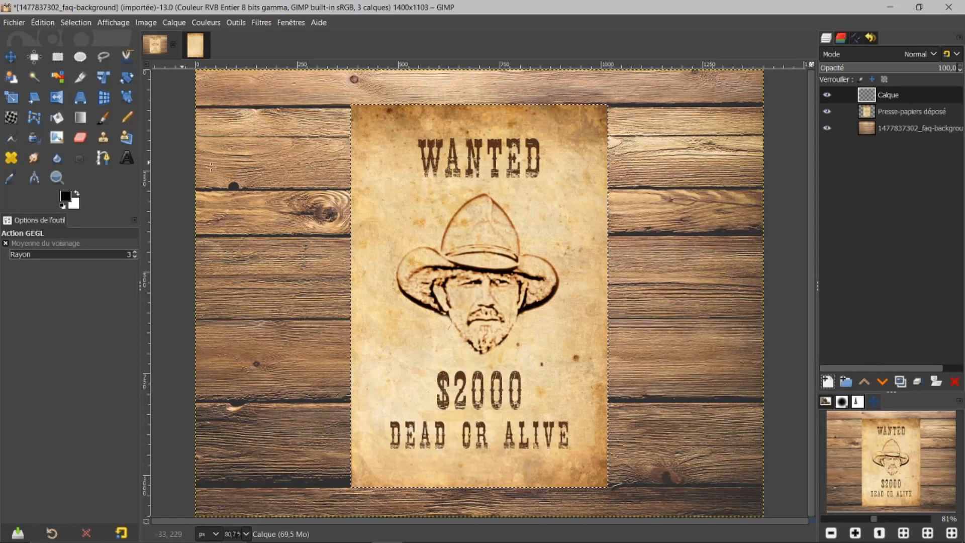
pyautogui.click(63, 126)
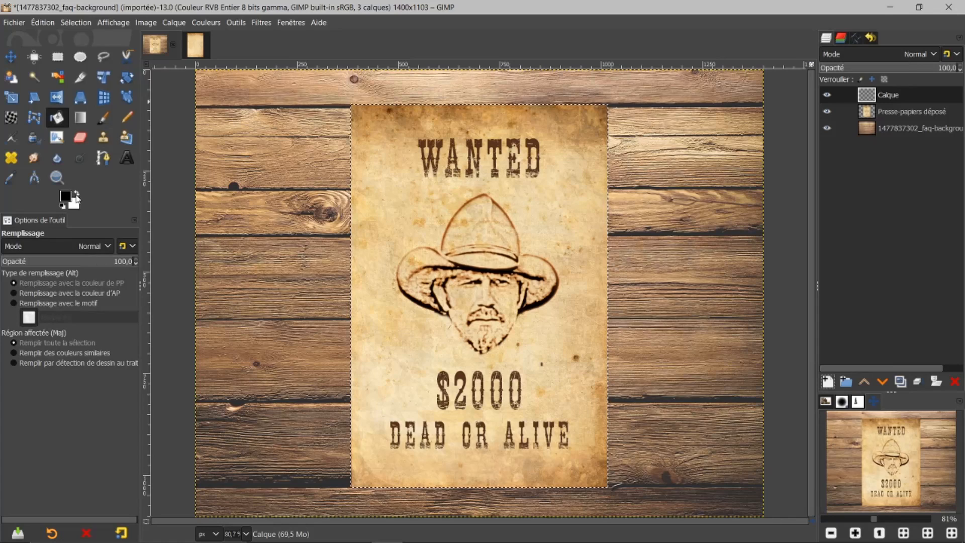
pyautogui.click(78, 194)
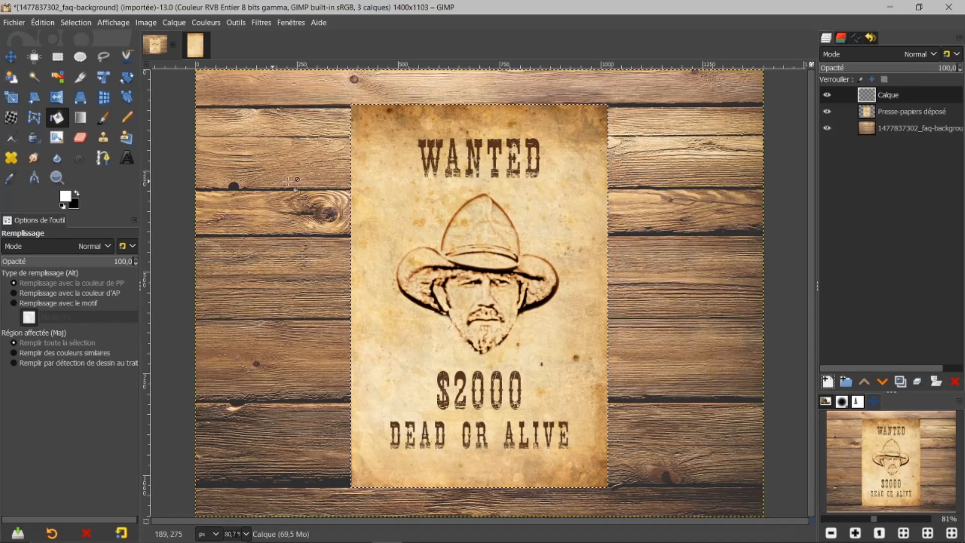
pyautogui.click(412, 206)
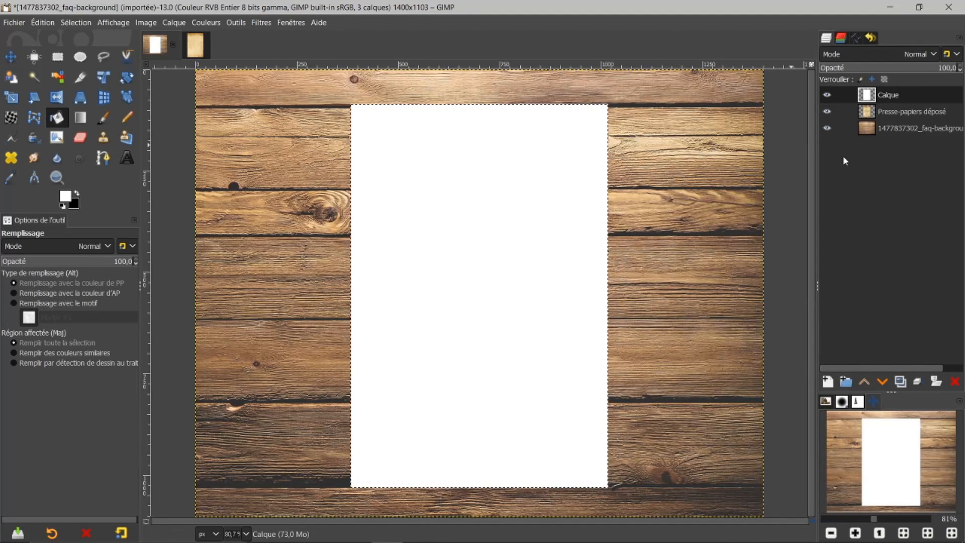
# On the wooden background layer, select the dark gap between the lower planks by colour with a threshold of 9.8
pyautogui.click(866, 129)
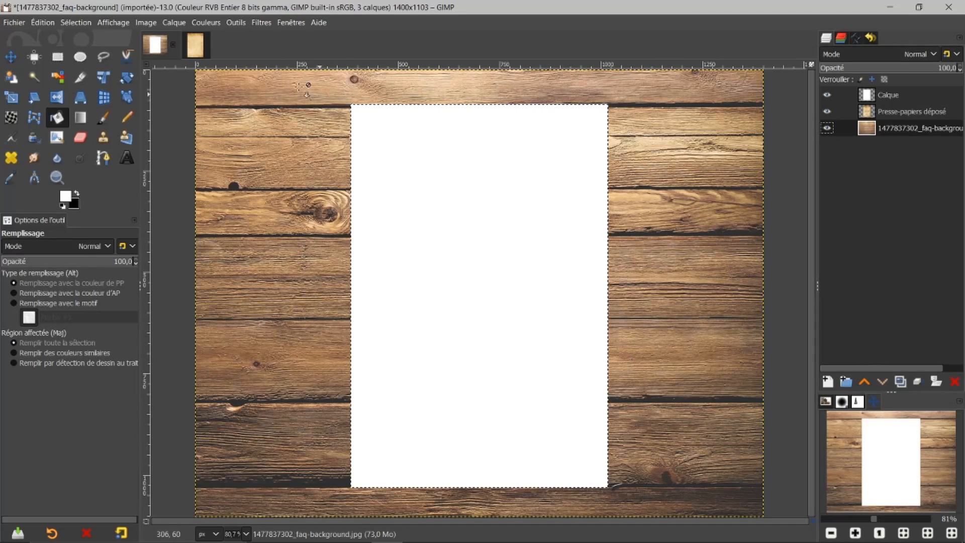
pyautogui.click(58, 77)
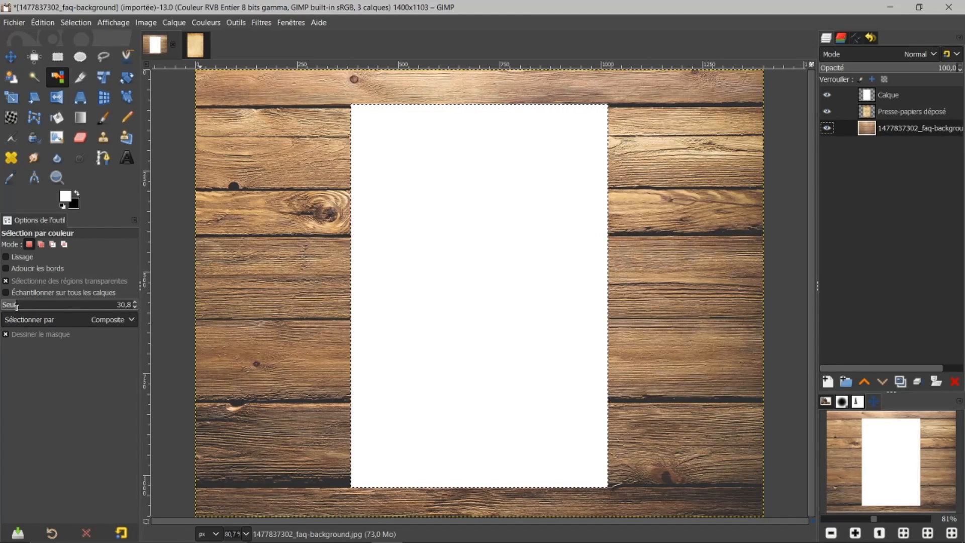
pyautogui.moveTo(15, 305); pyautogui.dragTo(6, 305)
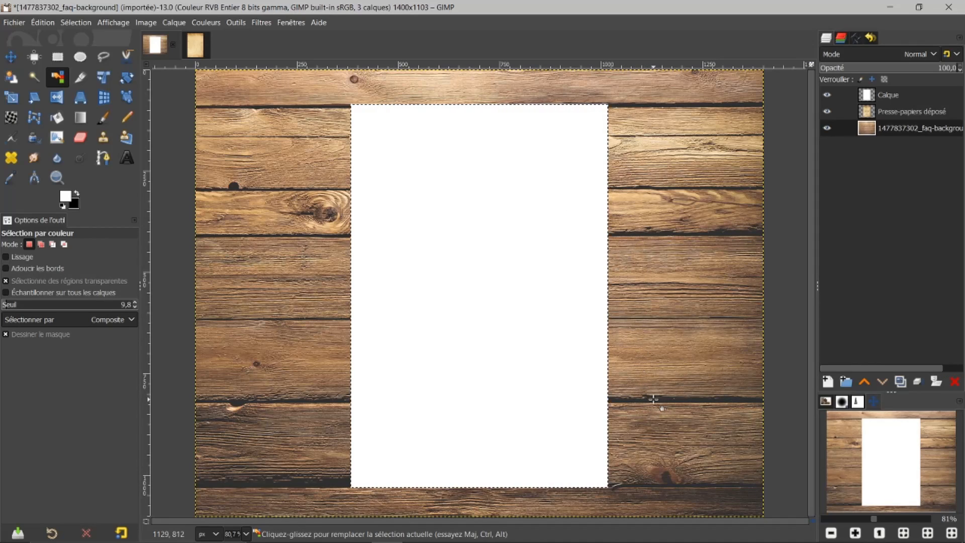
pyautogui.moveTo(655, 400); pyautogui.dragTo(655, 400)
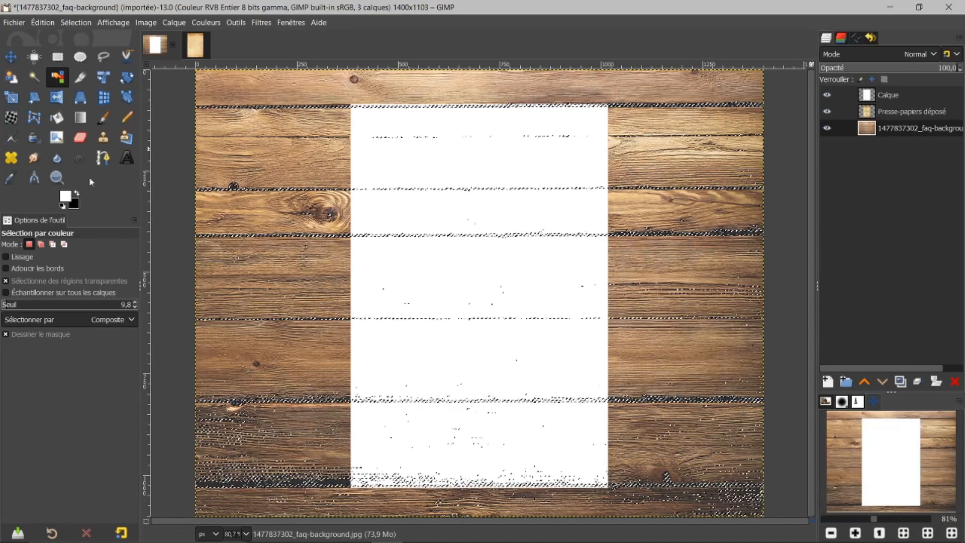
# Raise the colour-selection threshold to 30.8 and clear the existing selection
pyautogui.click(135, 302)
pyautogui.click(135, 303)
pyautogui.click(134, 303)
pyautogui.click(135, 303)
pyautogui.click(136, 302)
pyautogui.click(136, 303)
pyautogui.click(135, 303)
pyautogui.click(136, 303)
pyautogui.click(135, 303)
pyautogui.click(136, 303)
pyautogui.click(136, 303)
pyautogui.click(136, 303)
pyautogui.click(135, 303)
pyautogui.click(136, 303)
pyautogui.click(136, 303)
pyautogui.click(135, 303)
pyautogui.click(136, 303)
pyautogui.click(135, 303)
pyautogui.click(136, 302)
pyautogui.click(136, 303)
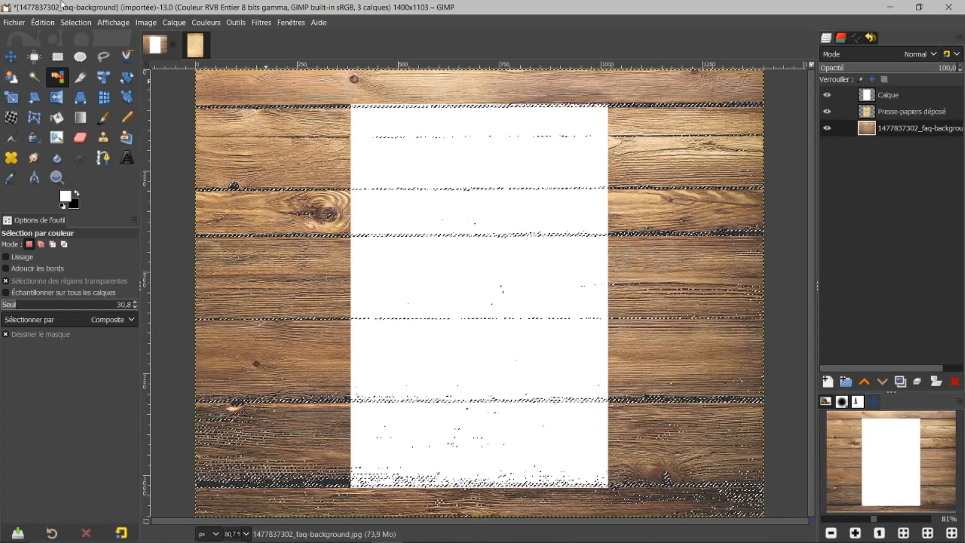
pyautogui.click(71, 22)
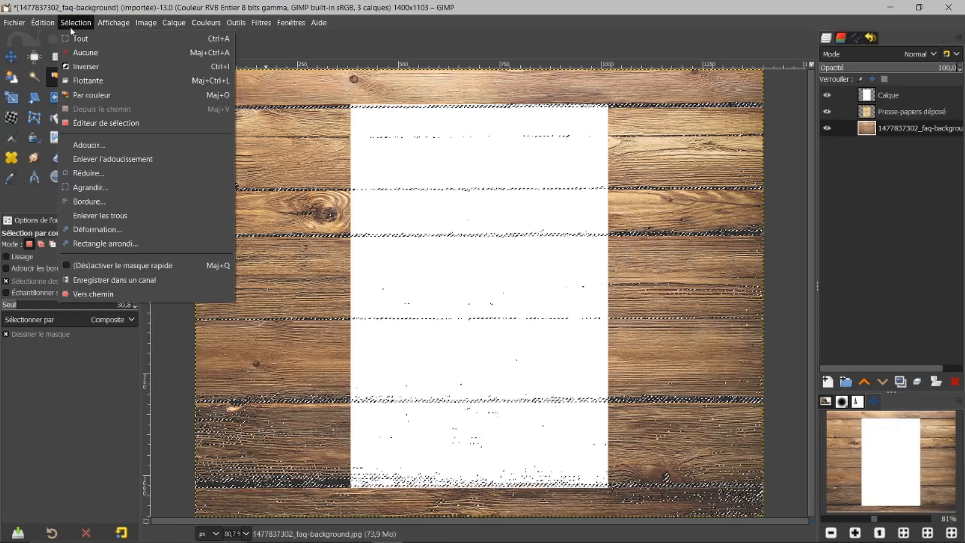
pyautogui.click(75, 55)
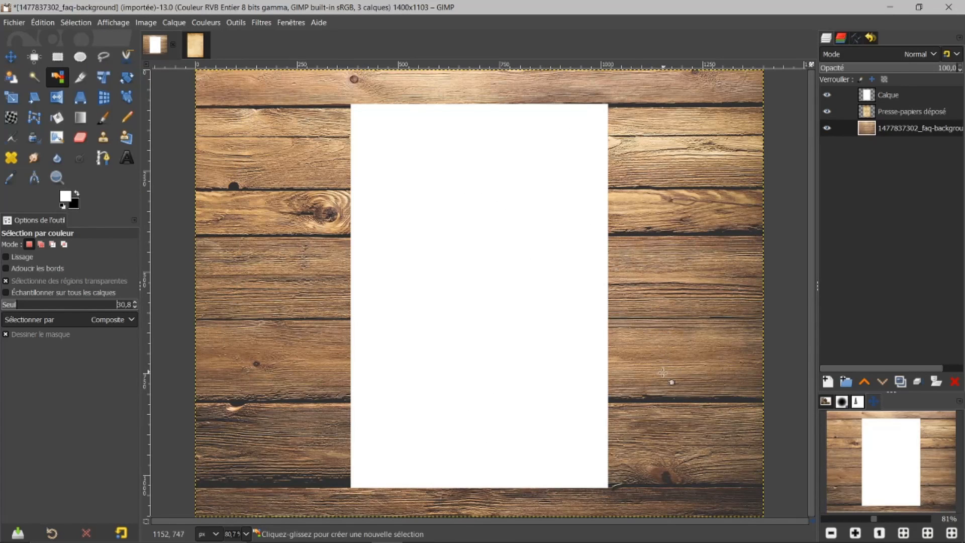
# Select the wood's dark tones by colour, sampling the dark plank gap beside the white rectangle, and hide the selection outline
pyautogui.moveTo(639, 400); pyautogui.dragTo(638, 400)
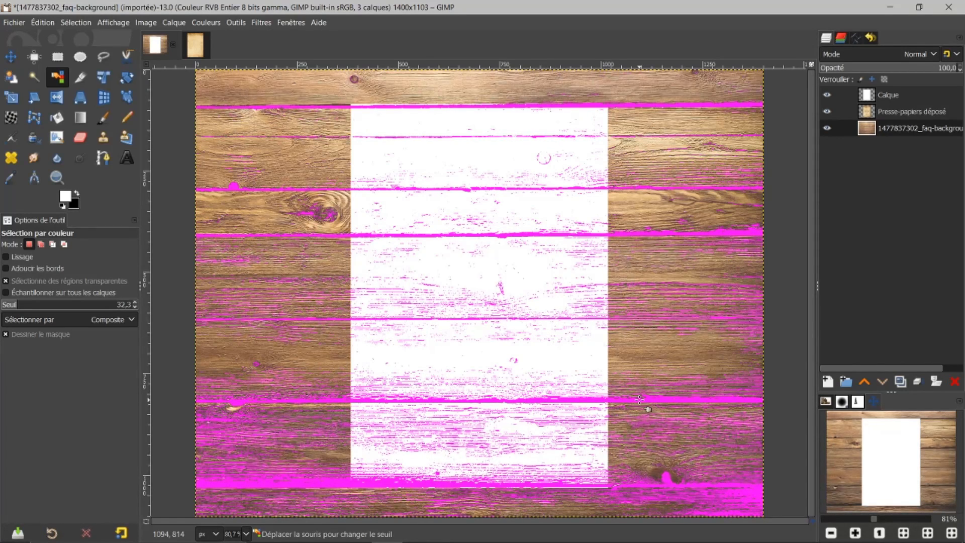
pyautogui.moveTo(640, 400); pyautogui.dragTo(634, 401)
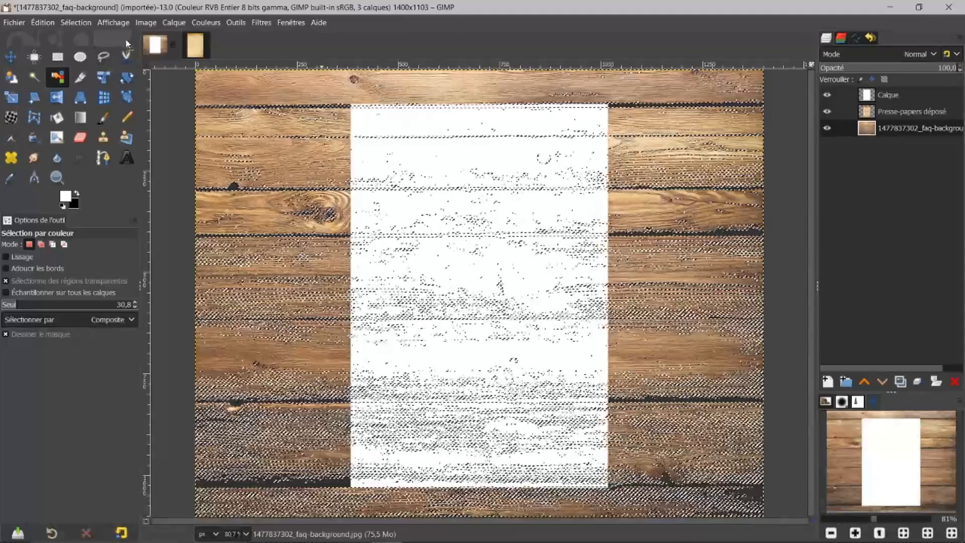
pyautogui.click(107, 24)
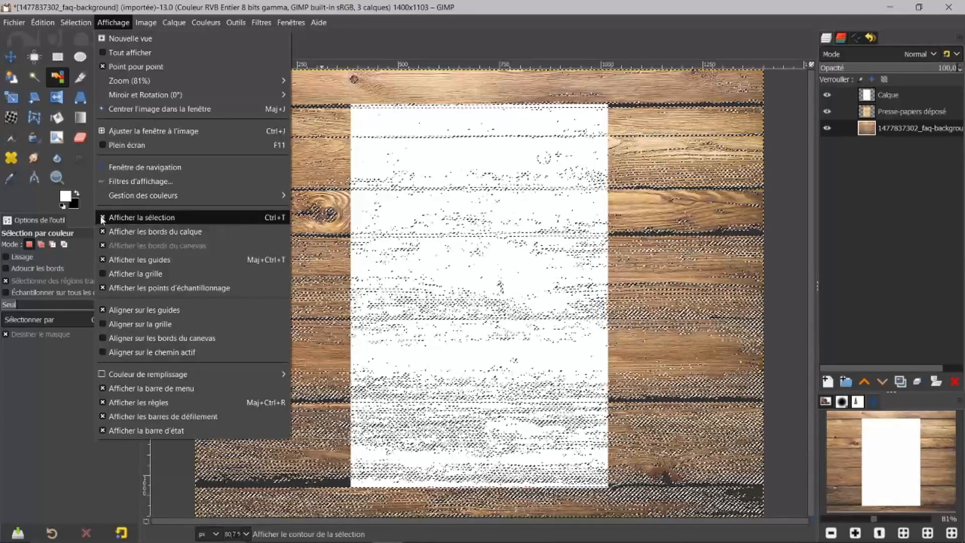
pyautogui.click(102, 219)
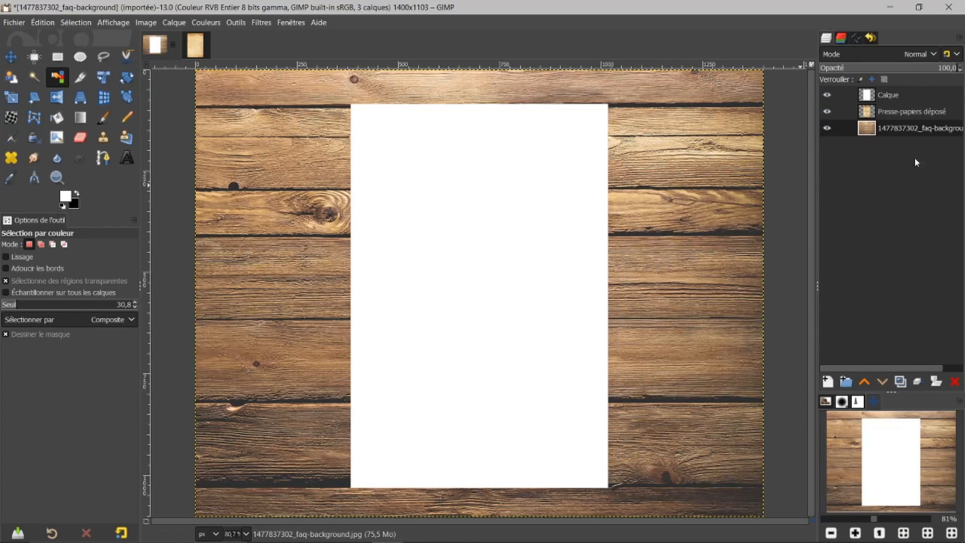
# Delete the selected wood-grain areas from the white layer and raise the poster layer above it
pyautogui.click(892, 95)
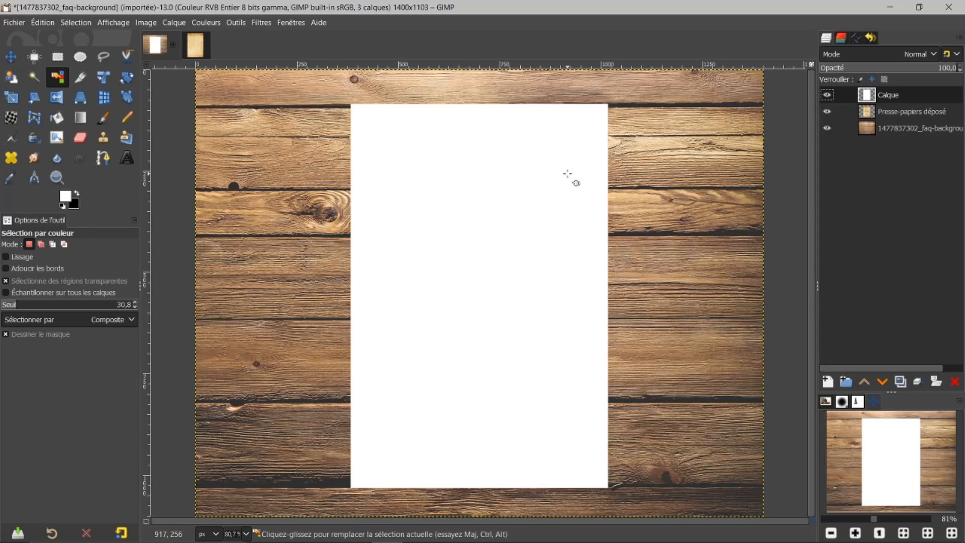
pyautogui.hotkey('ctrl', 'z')
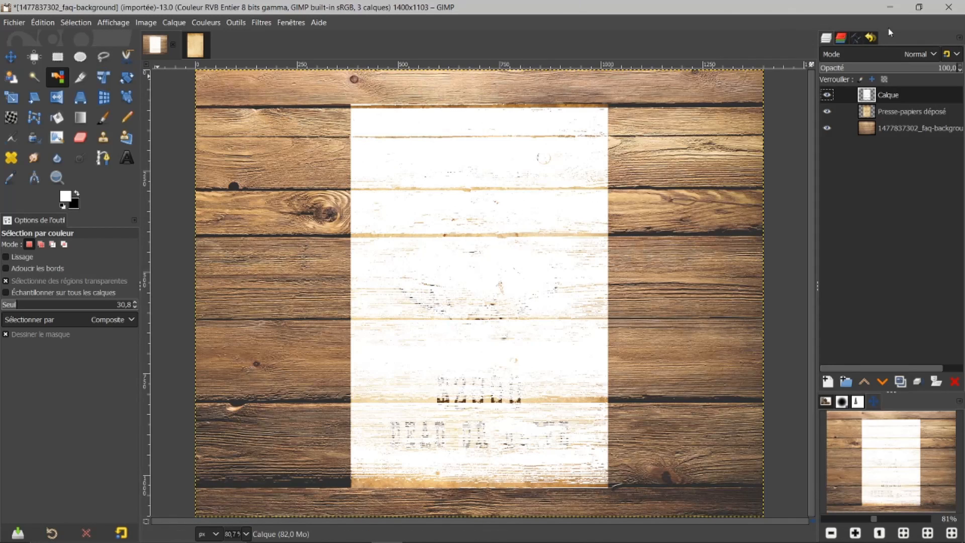
pyautogui.click(867, 113)
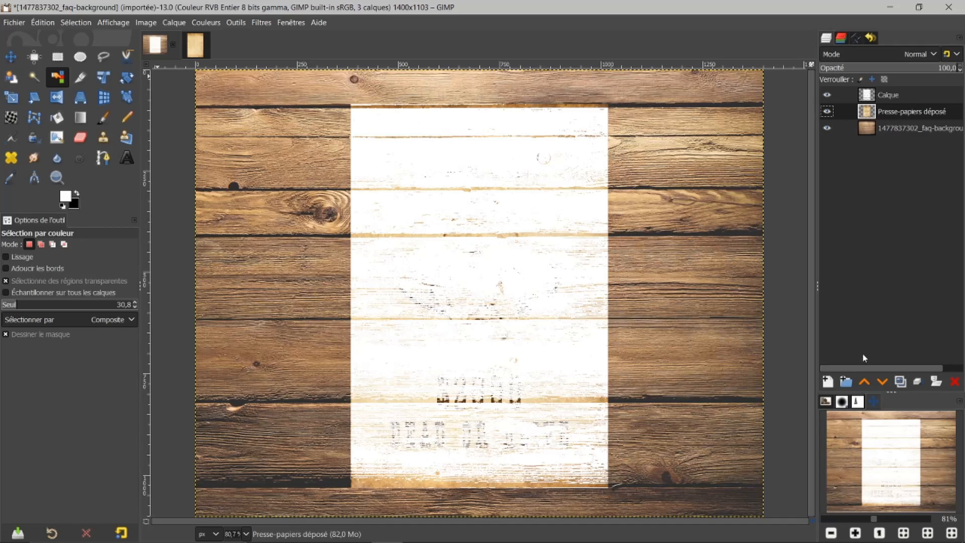
pyautogui.click(864, 382)
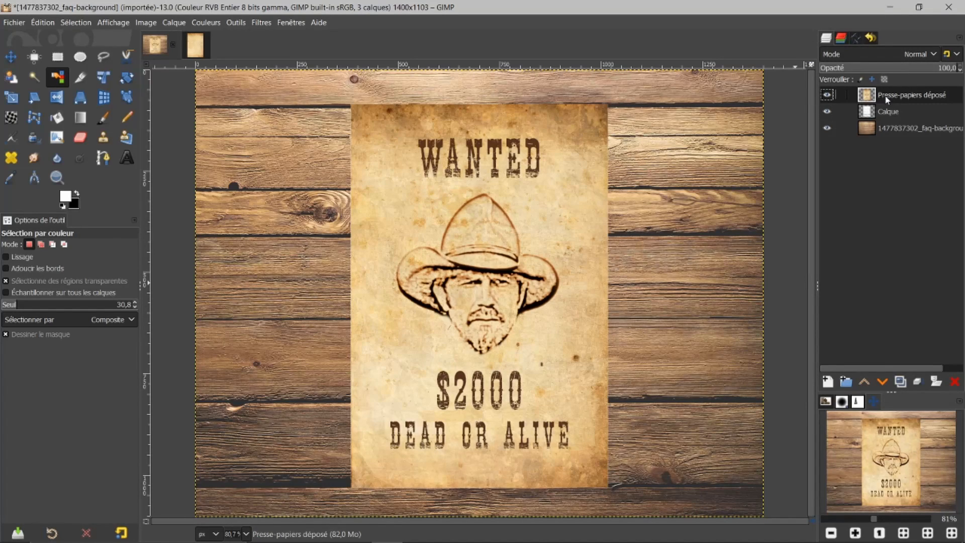
# Show the selection outline over the poster to check it and hide it again
pyautogui.click(106, 23)
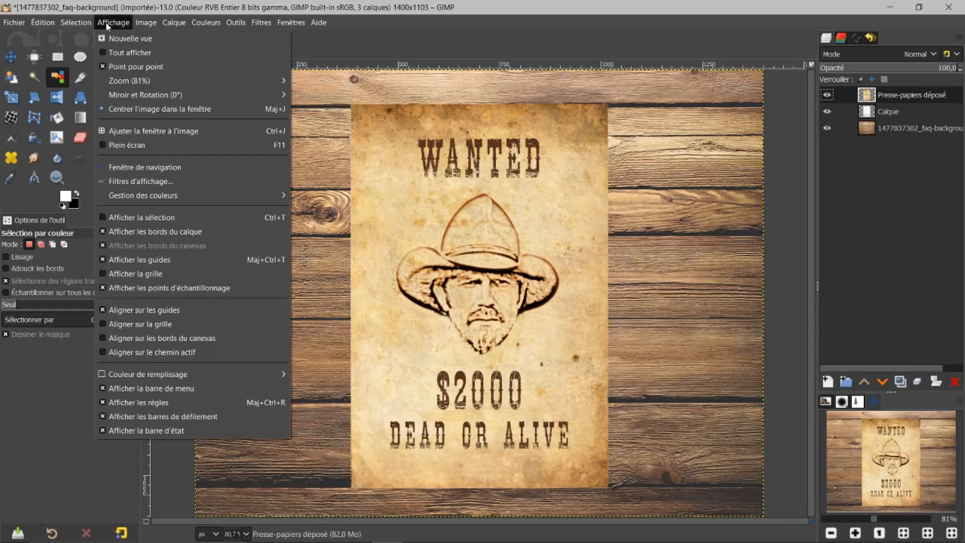
pyautogui.click(103, 217)
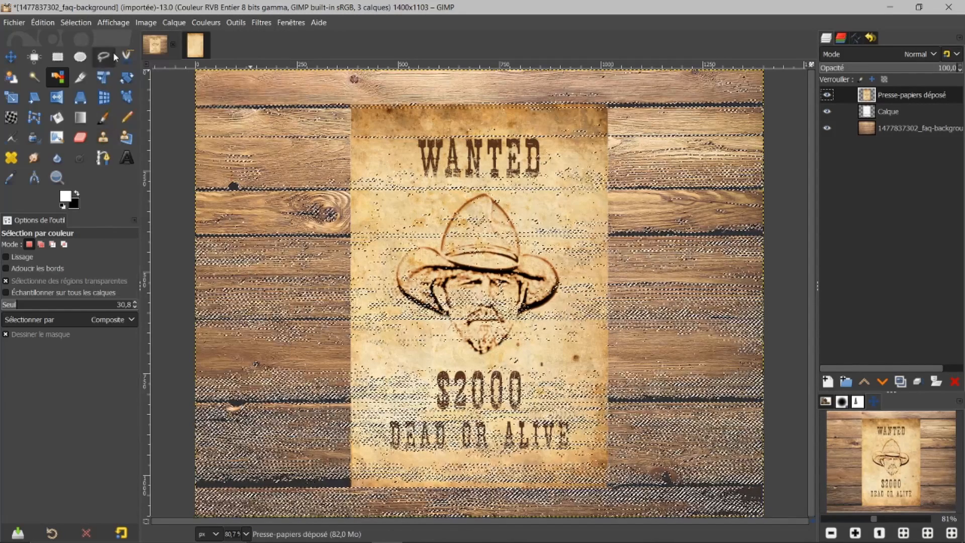
pyautogui.click(108, 22)
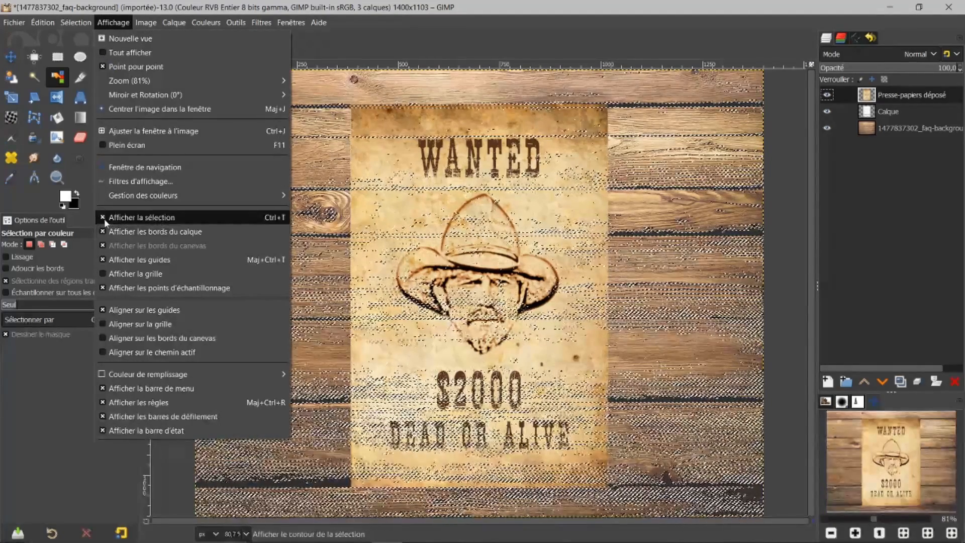
pyautogui.click(104, 217)
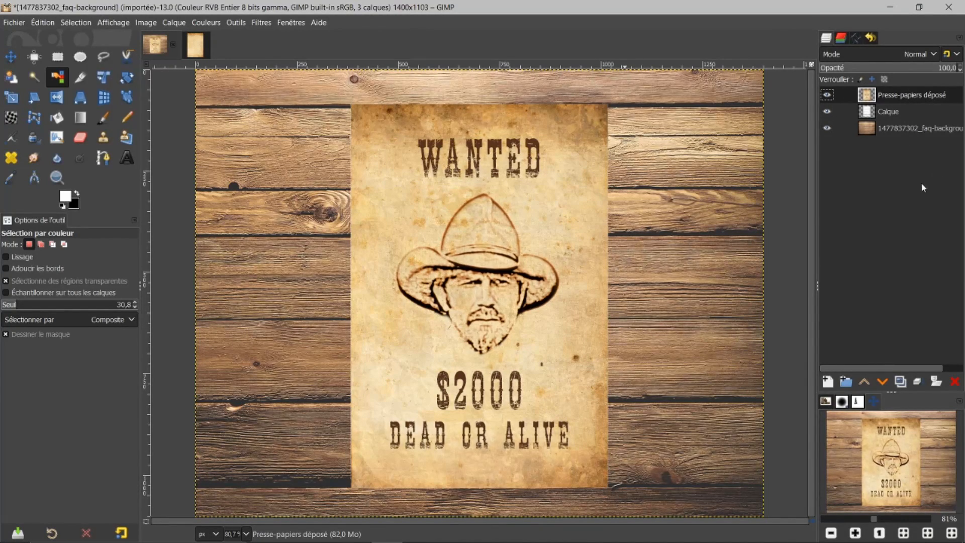
# Add a white mask to the poster layer and apply a linear gradient about 447 px long, black at the poster's left edge to white
pyautogui.click(937, 382)
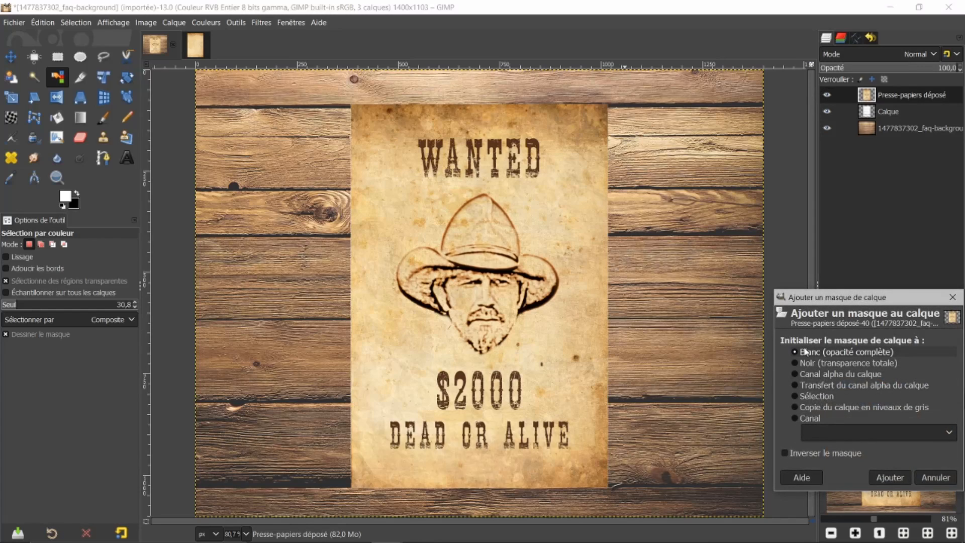
pyautogui.click(890, 480)
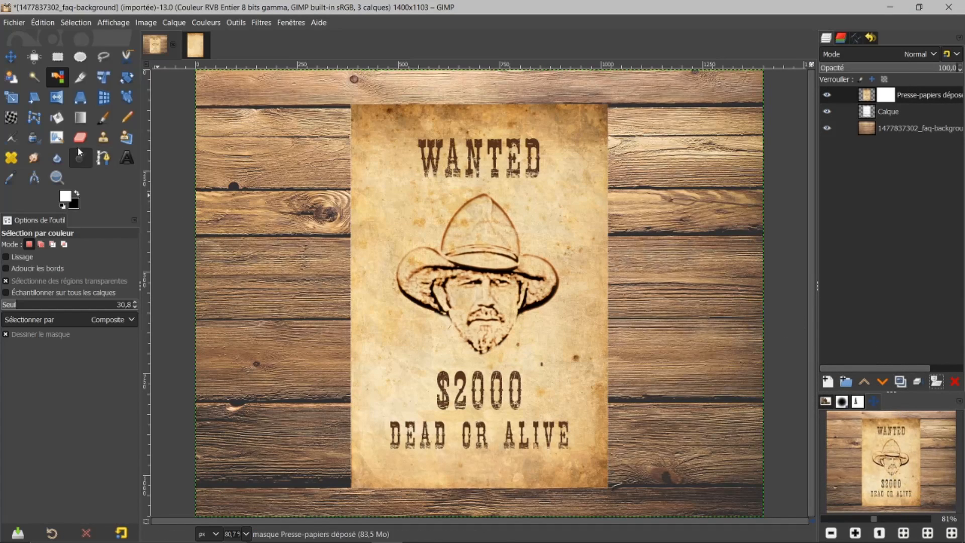
pyautogui.click(80, 119)
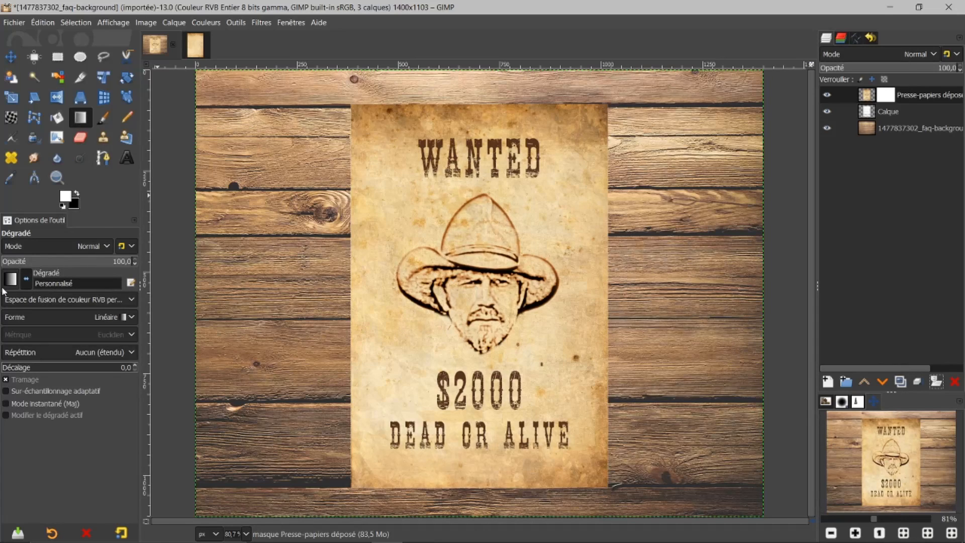
pyautogui.click(27, 281)
pyautogui.click(26, 280)
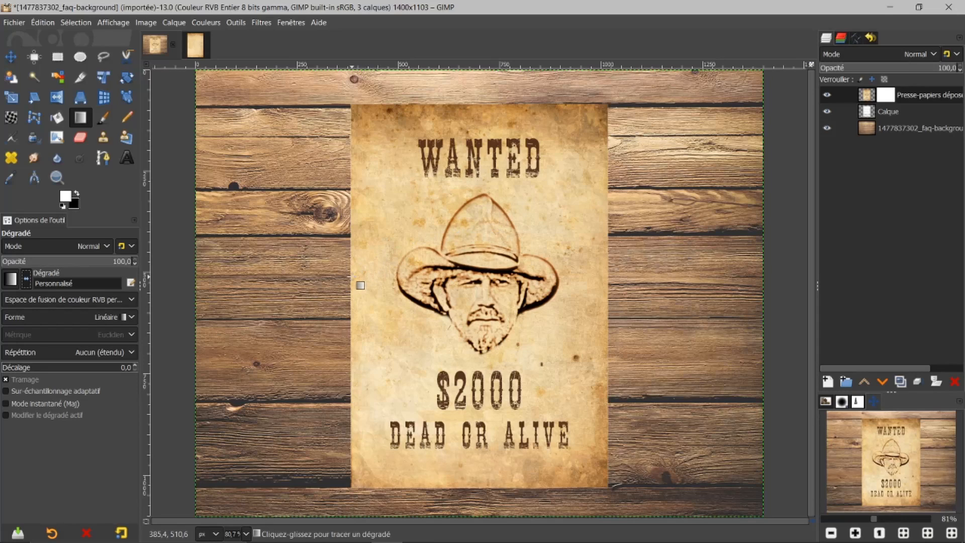
pyautogui.moveTo(350, 276)
pyautogui.mouseDown()
pyautogui.moveTo(530, 274)
pyautogui.moveTo(558, 283)
pyautogui.moveTo(533, 275)
pyautogui.mouseUp()
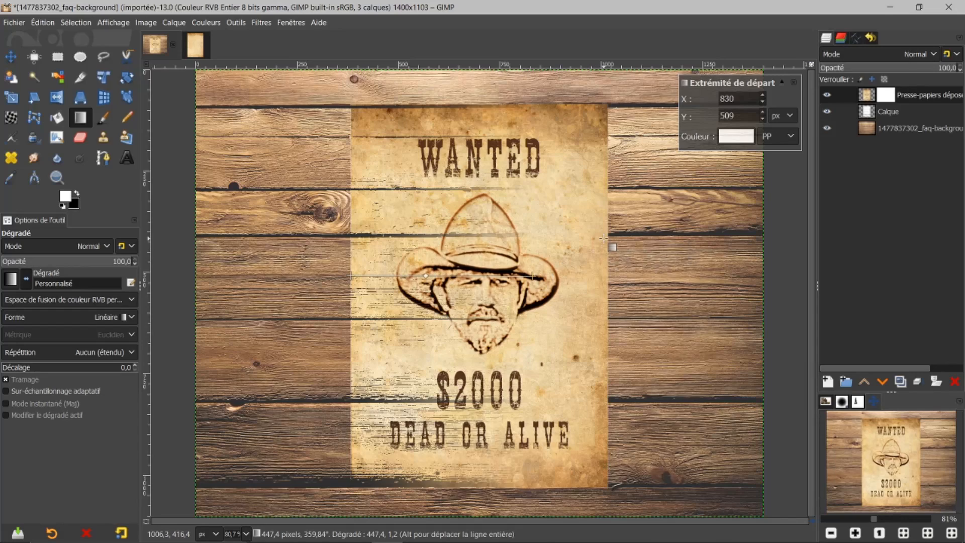
pyautogui.press('Return')
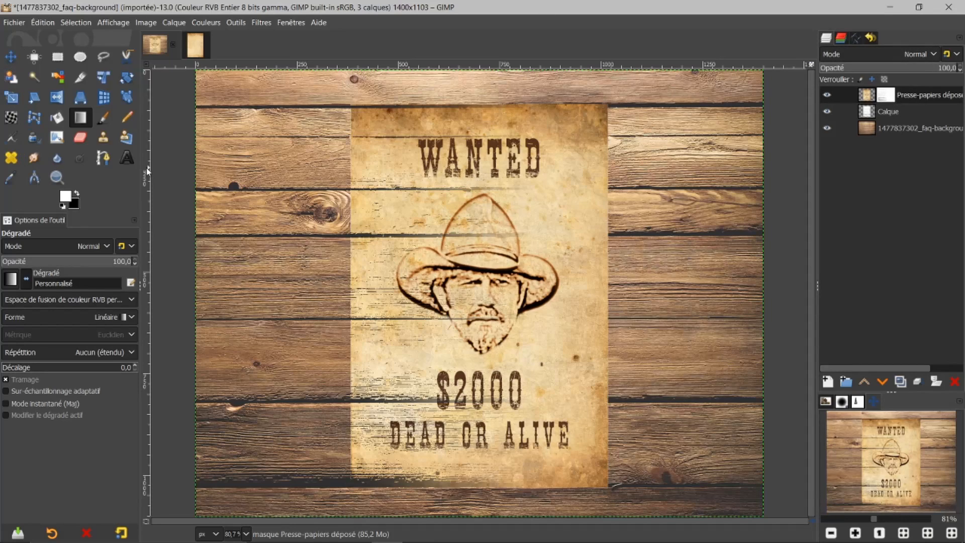
# Turn the selection outline display back on and deselect everything
pyautogui.click(114, 20)
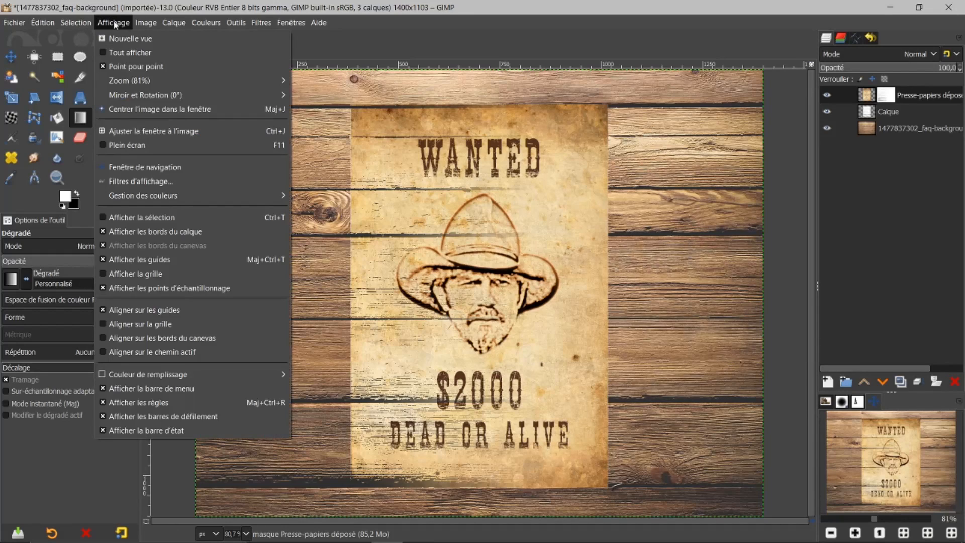
pyautogui.click(103, 217)
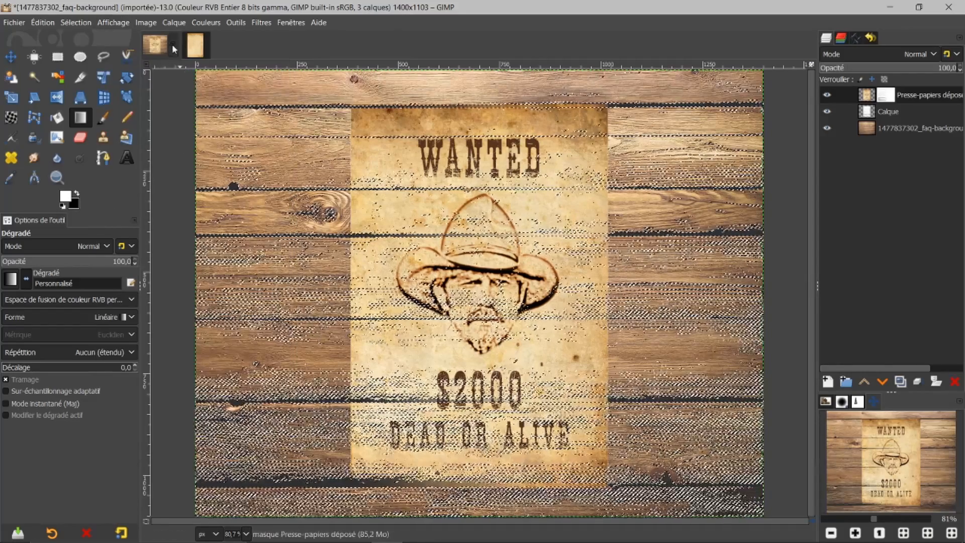
pyautogui.click(75, 23)
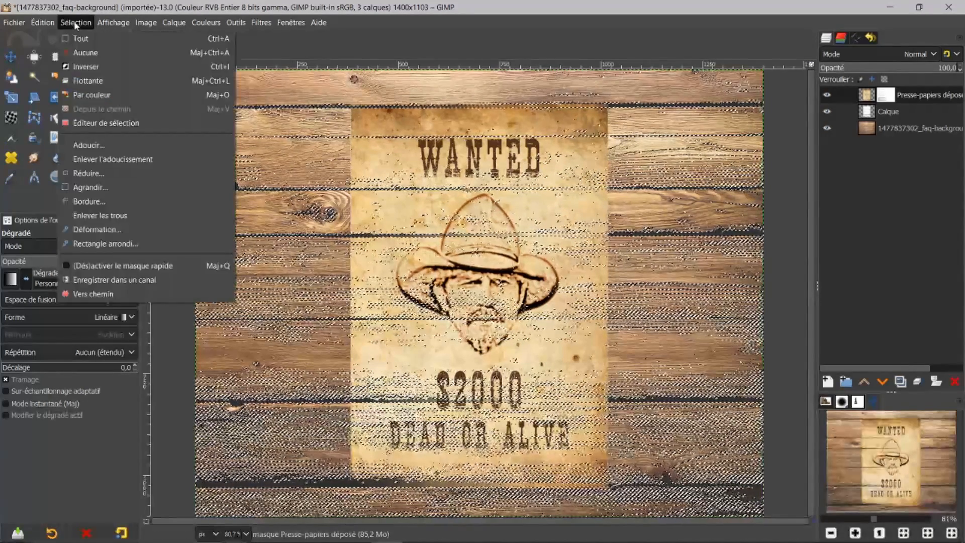
pyautogui.click(83, 54)
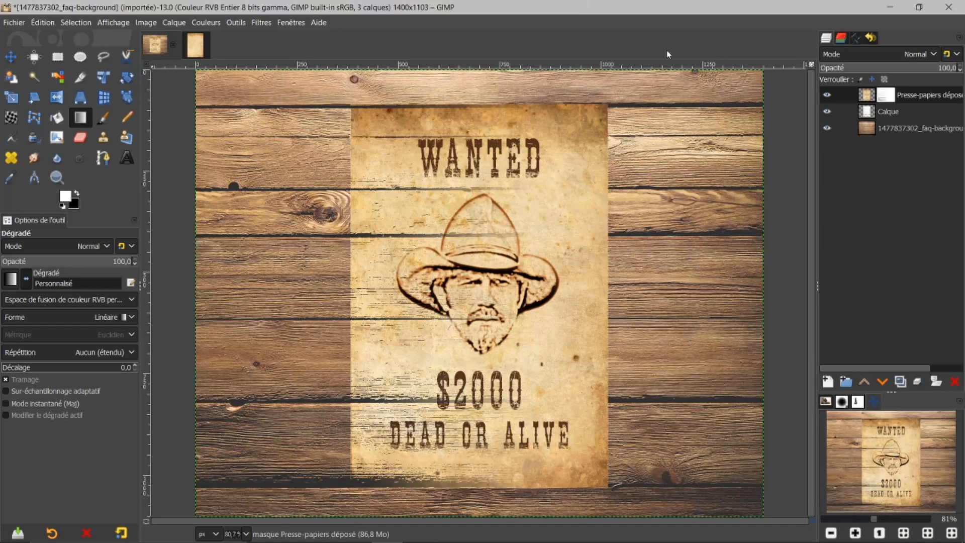
# Target the poster's layer mask and set up the Paintbrush with black, the Acrylic 01 brush and Track Direction dynamics
pyautogui.click(886, 96)
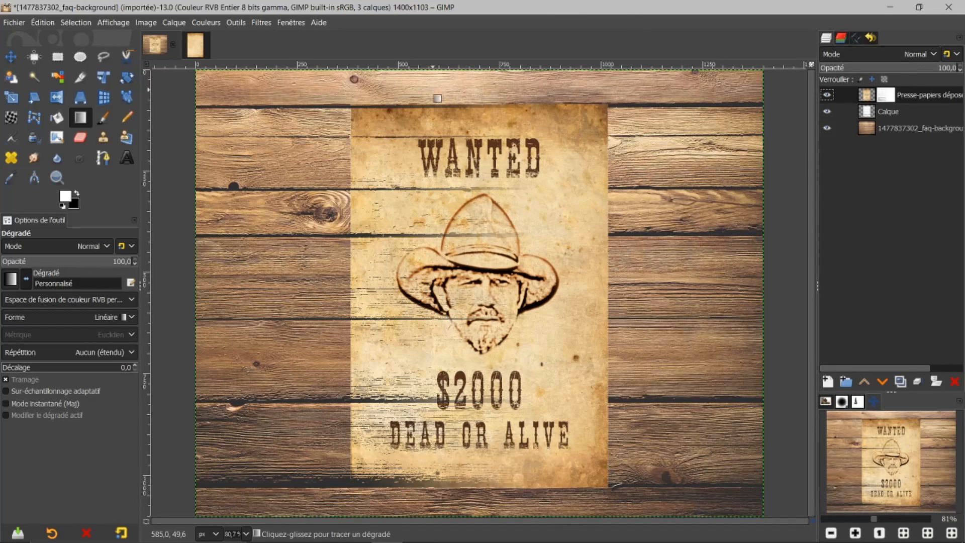
pyautogui.click(103, 118)
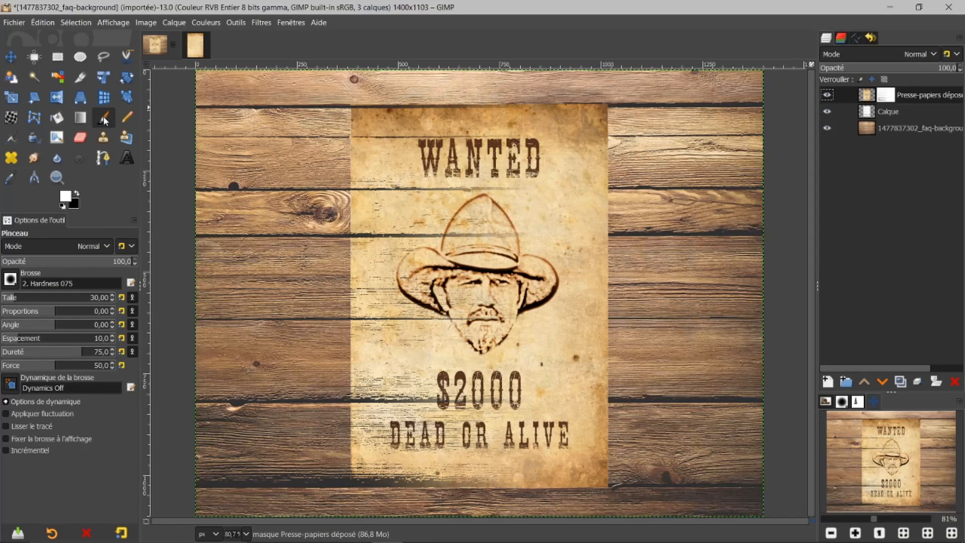
pyautogui.click(77, 194)
pyautogui.click(10, 279)
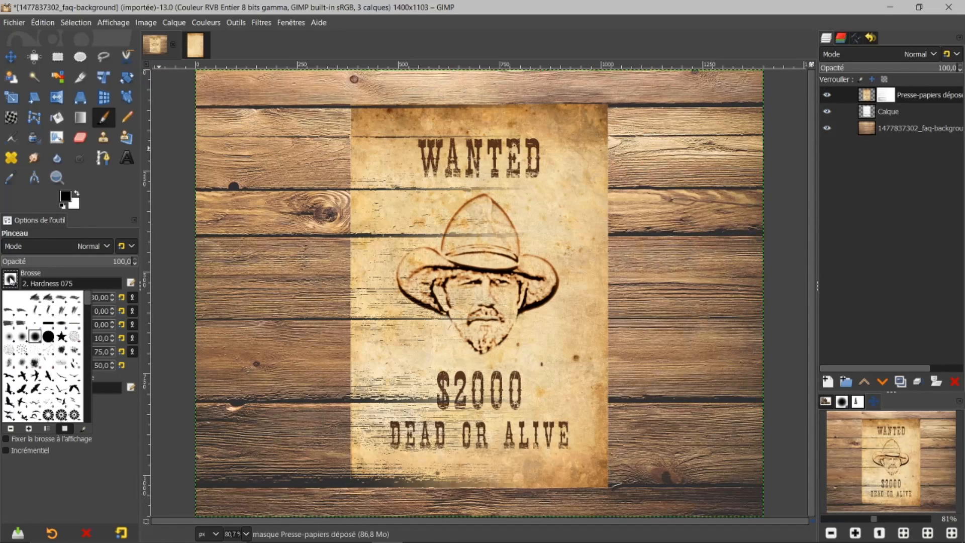
pyautogui.doubleClick(60, 353)
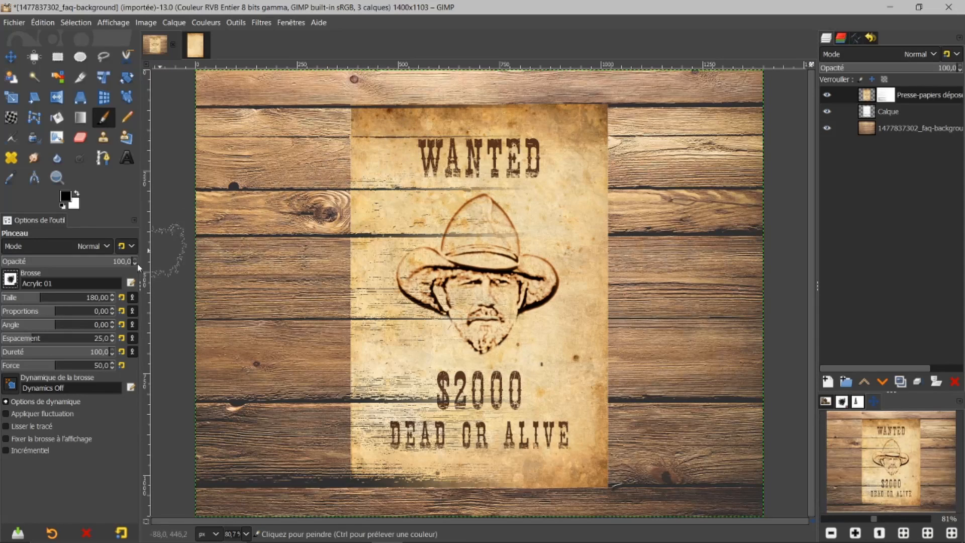
pyautogui.click(12, 386)
pyautogui.moveTo(86, 240); pyautogui.dragTo(88, 326)
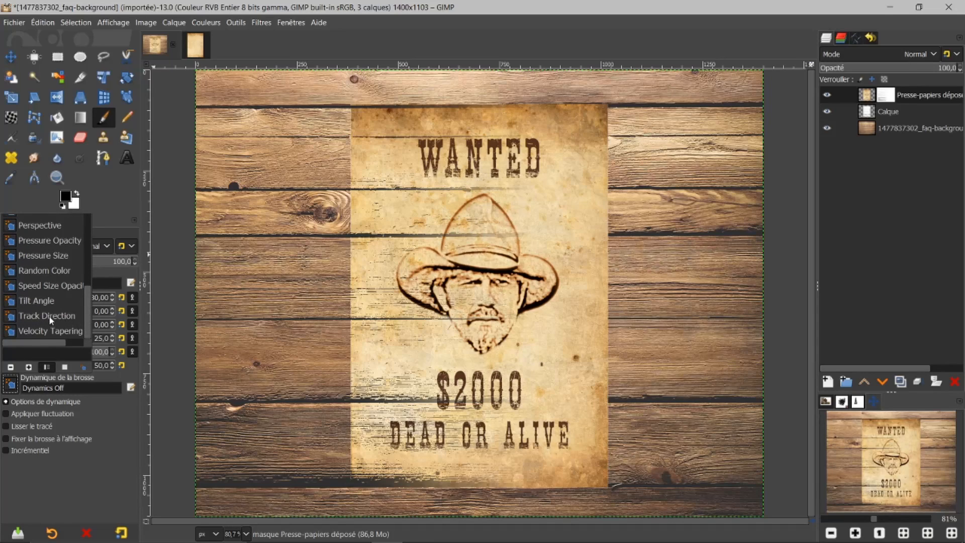
pyautogui.click(33, 315)
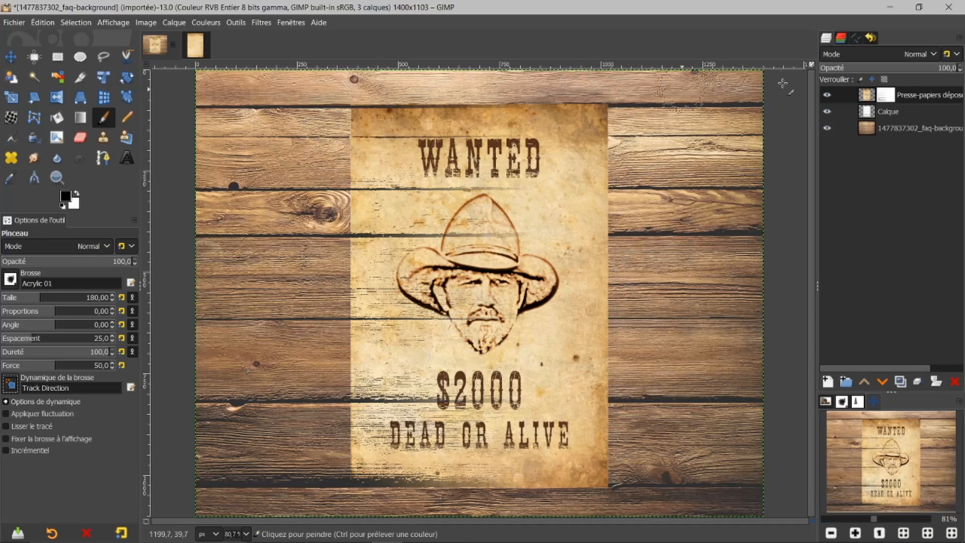
# Check the white layer beneath the poster, and paint black on the poster's mask along its left, bottom and top edges for ragged paper
pyautogui.click(828, 96)
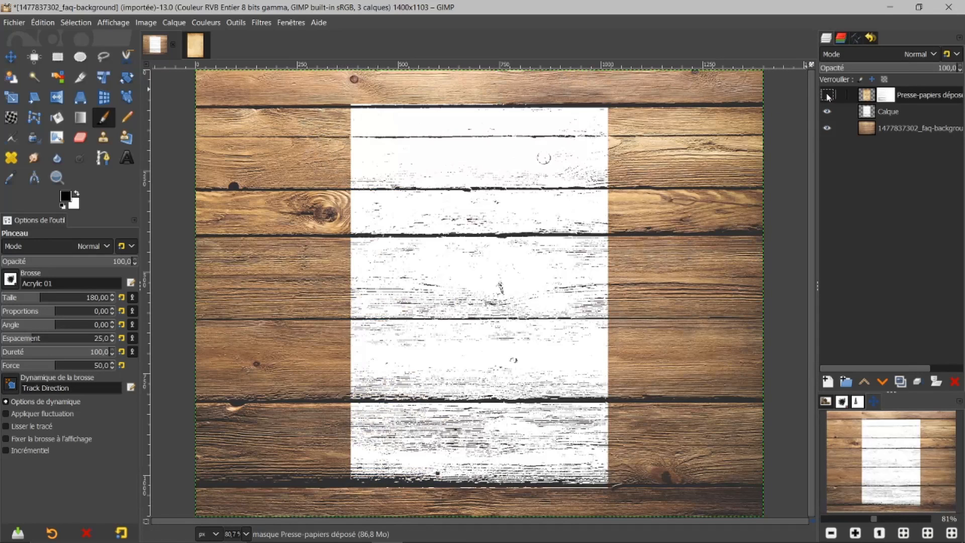
pyautogui.click(828, 95)
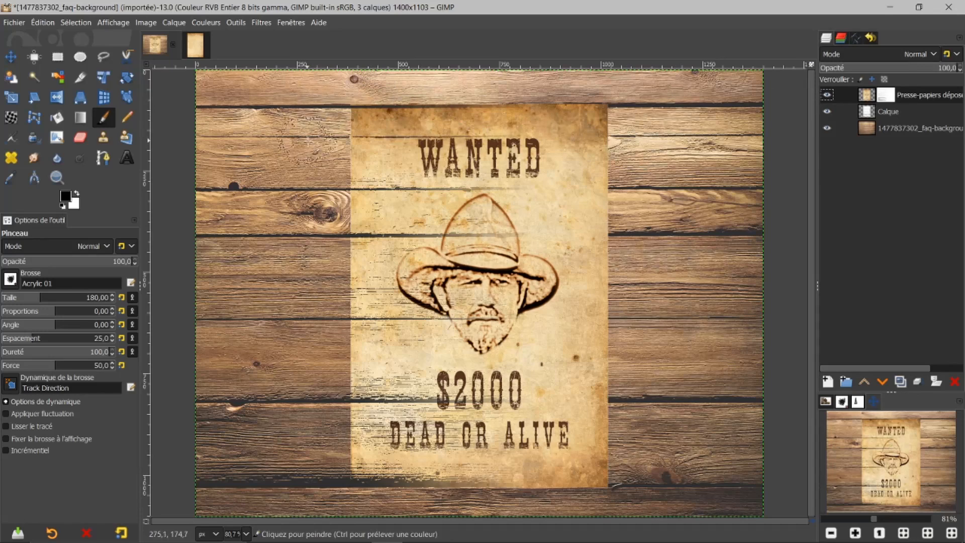
pyautogui.moveTo(332, 116)
pyautogui.mouseDown()
pyautogui.moveTo(343, 270)
pyautogui.moveTo(361, 327)
pyautogui.moveTo(386, 350)
pyautogui.moveTo(356, 354)
pyautogui.moveTo(342, 374)
pyautogui.moveTo(343, 478)
pyautogui.moveTo(360, 497)
pyautogui.moveTo(405, 504)
pyautogui.moveTo(536, 501)
pyautogui.mouseUp()
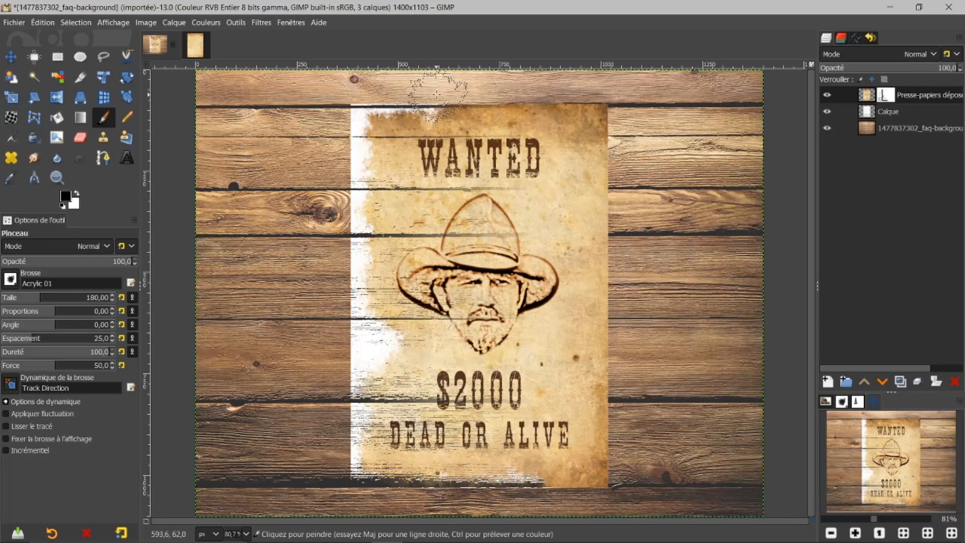
pyautogui.moveTo(496, 92); pyautogui.dragTo(558, 87)
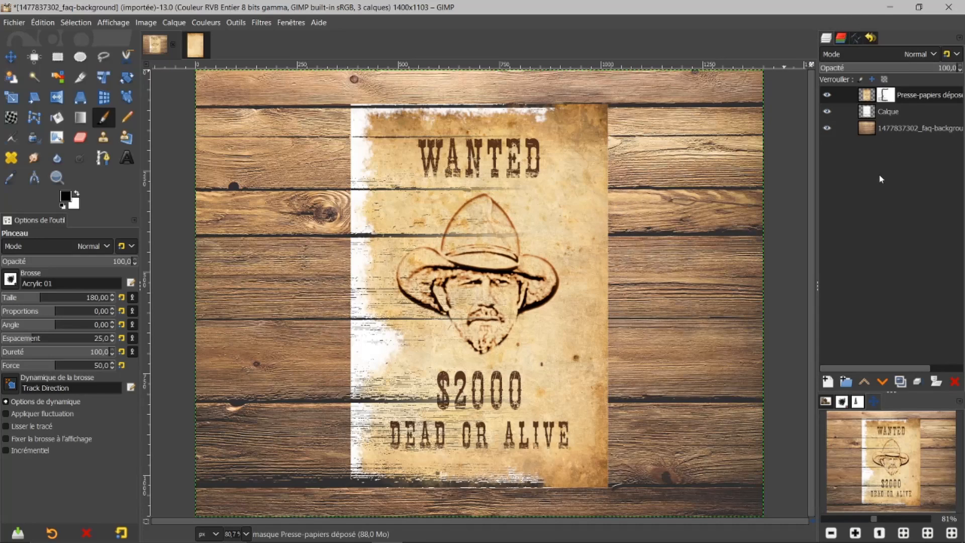
# Apply the layer mask permanently to the poster layer
pyautogui.click(870, 100)
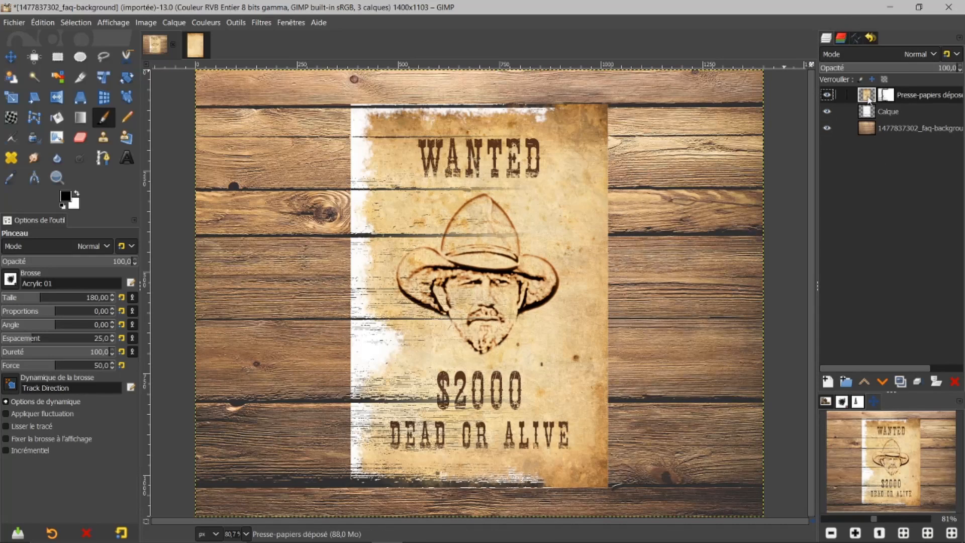
pyautogui.rightClick(868, 100)
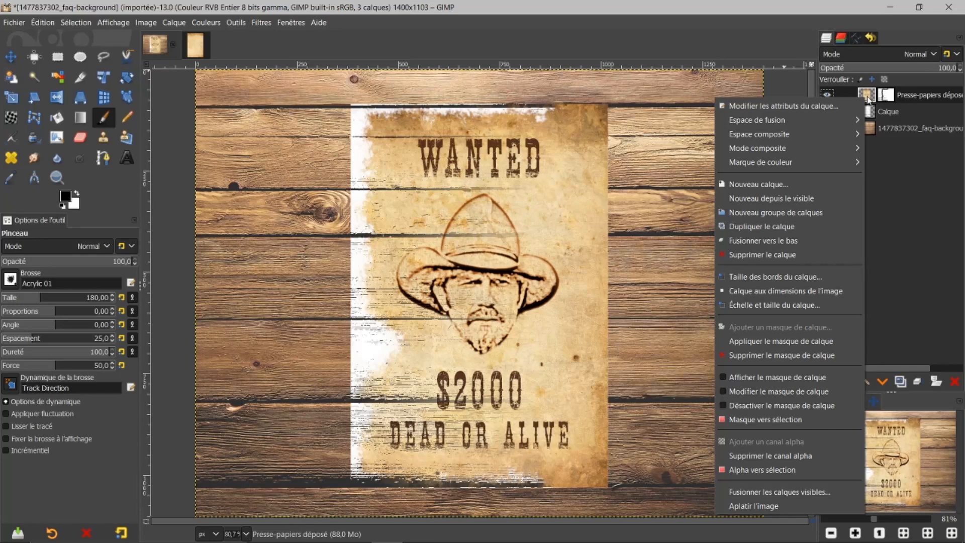
pyautogui.click(782, 342)
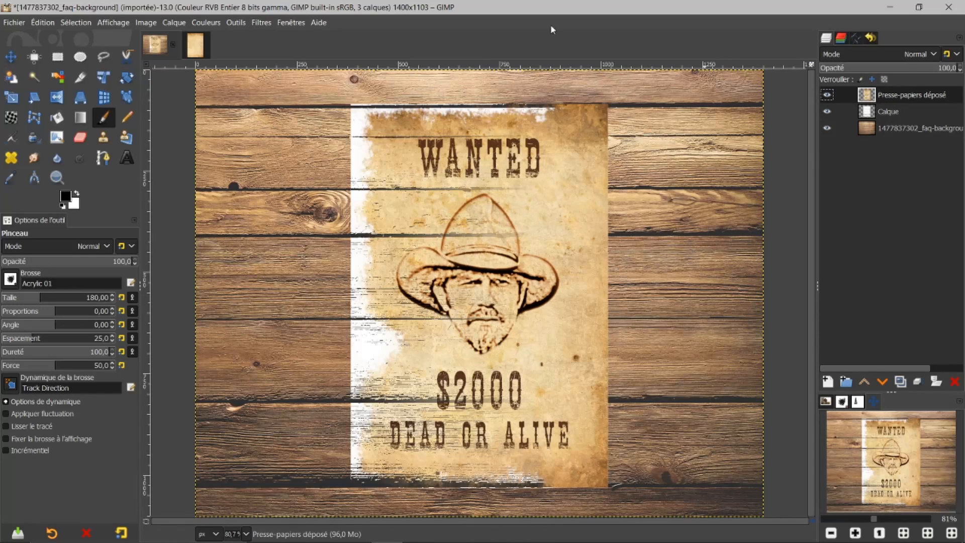
# Add a black drop shadow to the poster with X -6.263, Y -2.020, blur radius 0 and opacity 1.255
pyautogui.click(257, 23)
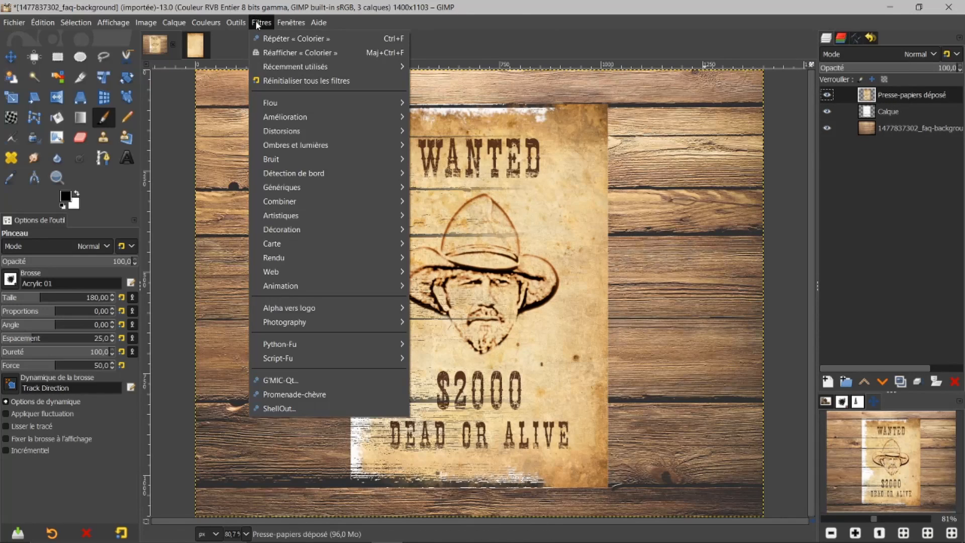
pyautogui.moveTo(298, 146)
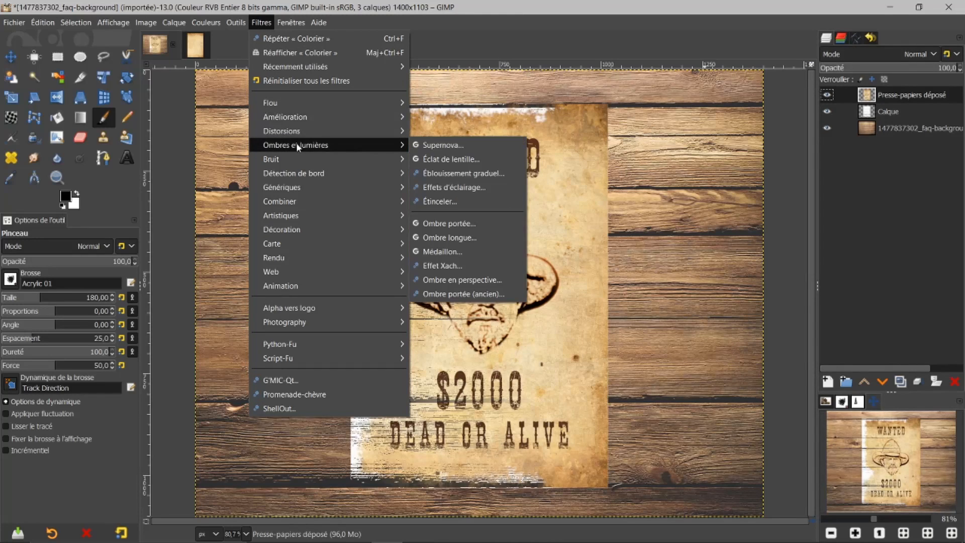
pyautogui.click(444, 222)
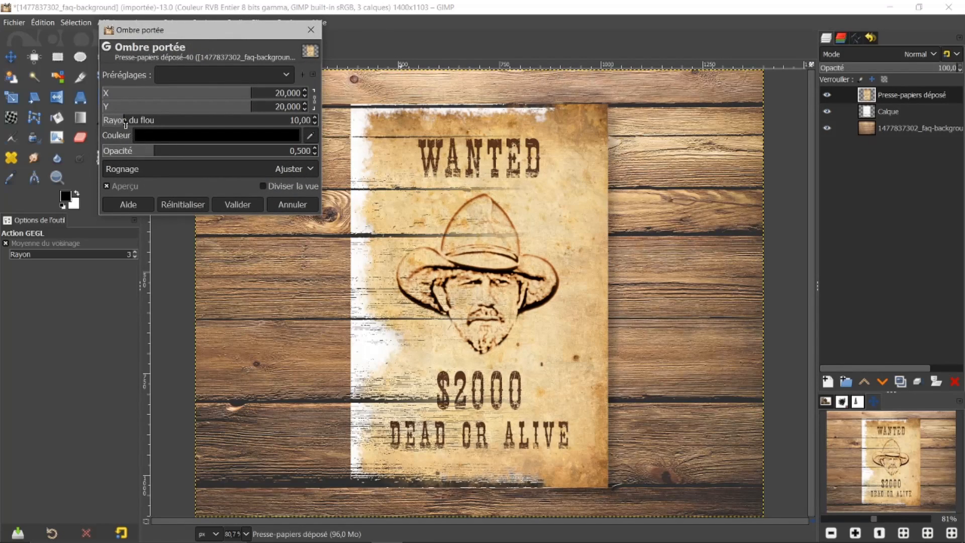
pyautogui.moveTo(123, 121); pyautogui.dragTo(102, 121)
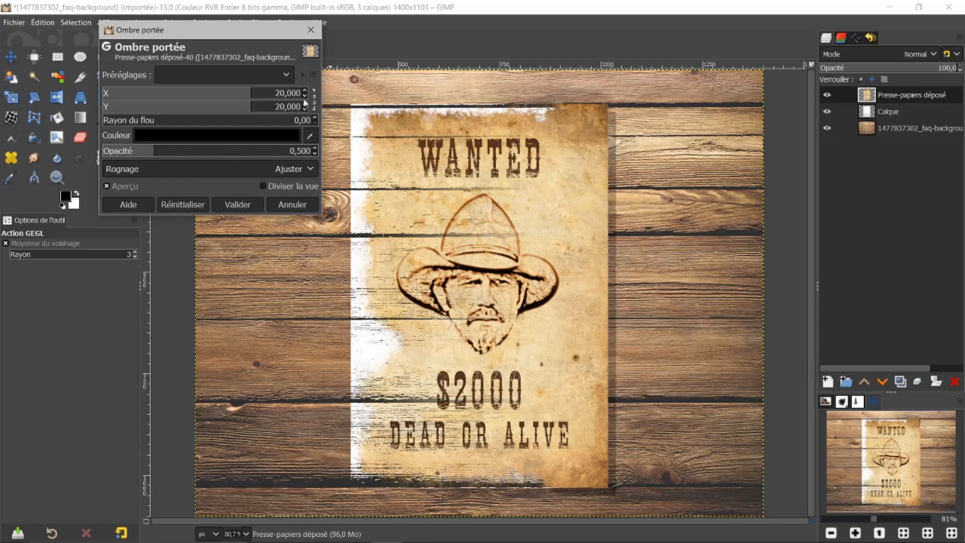
pyautogui.moveTo(251, 95); pyautogui.dragTo(160, 74)
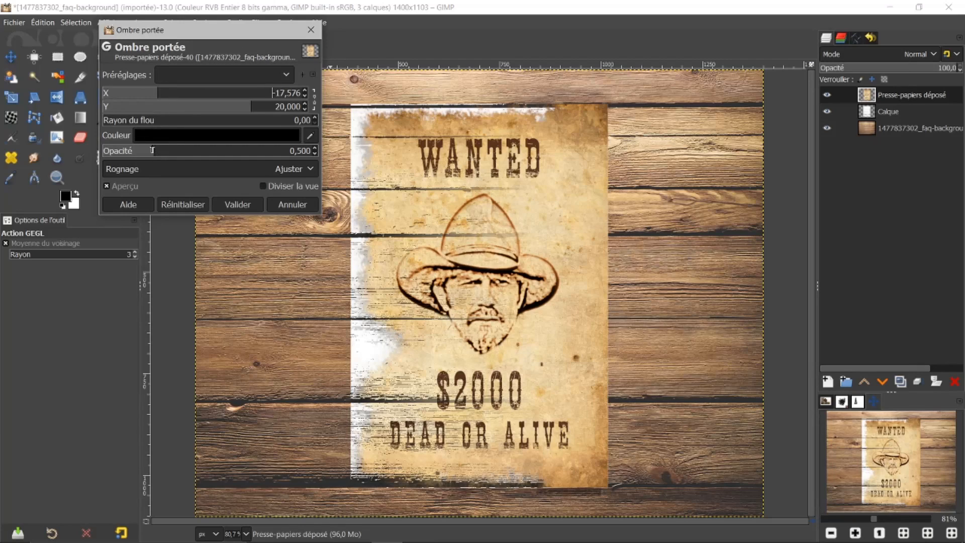
pyautogui.moveTo(153, 150); pyautogui.dragTo(234, 147)
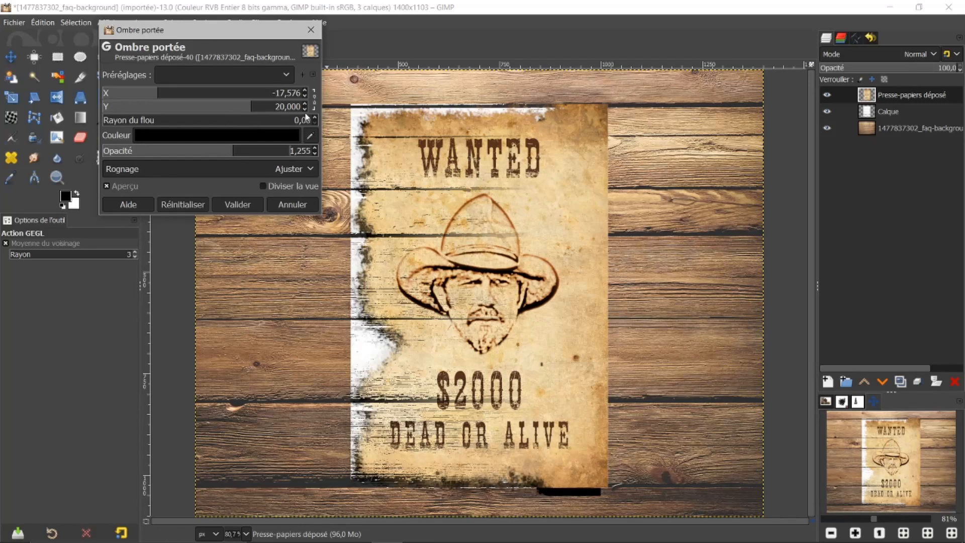
pyautogui.moveTo(249, 108); pyautogui.dragTo(197, 101)
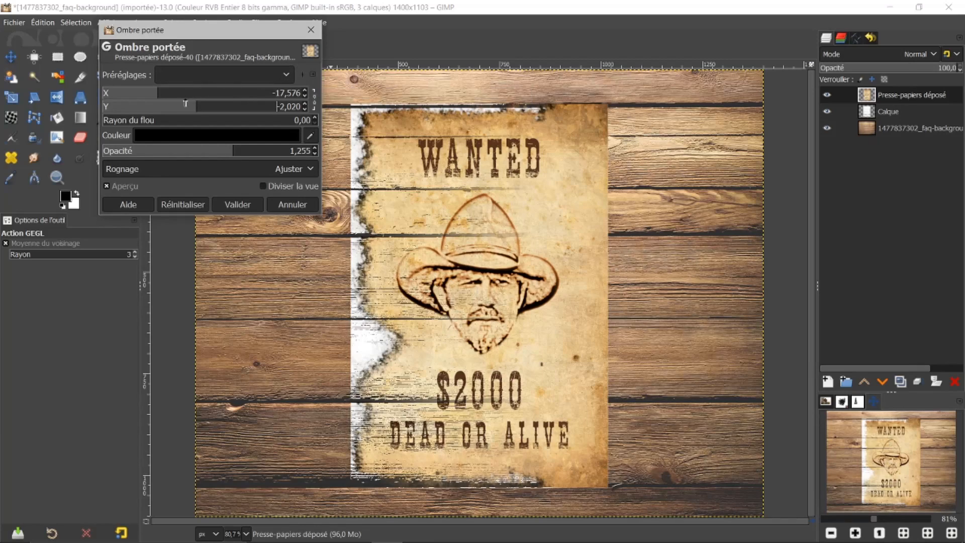
pyautogui.moveTo(156, 92); pyautogui.dragTo(186, 92)
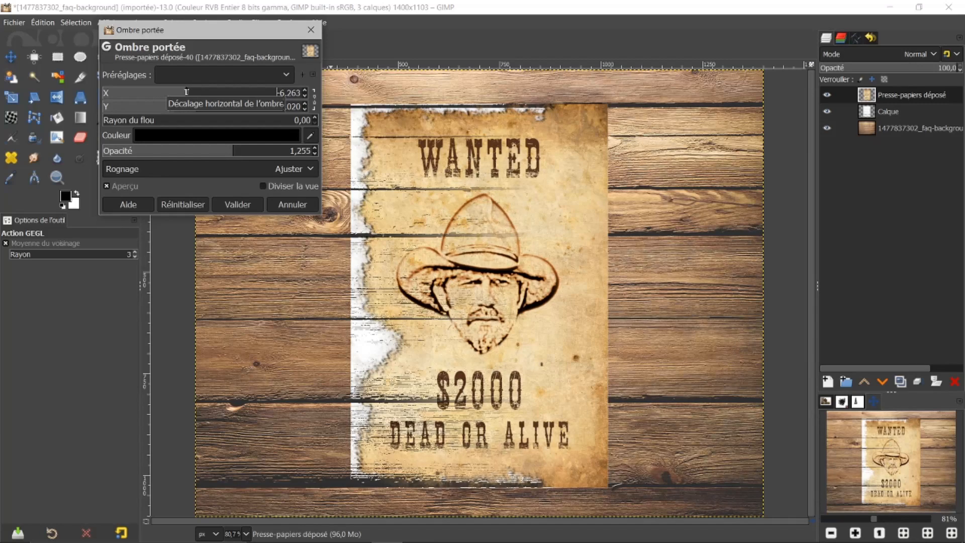
pyautogui.click(237, 205)
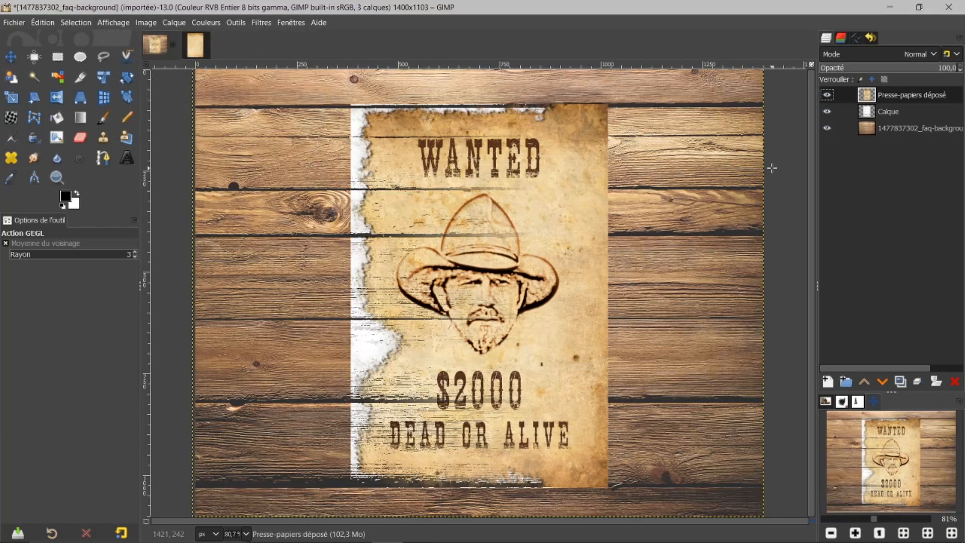
# Add a white mask to the white layer beneath the poster and paint black down its left edge with the Paintbrush
pyautogui.click(868, 116)
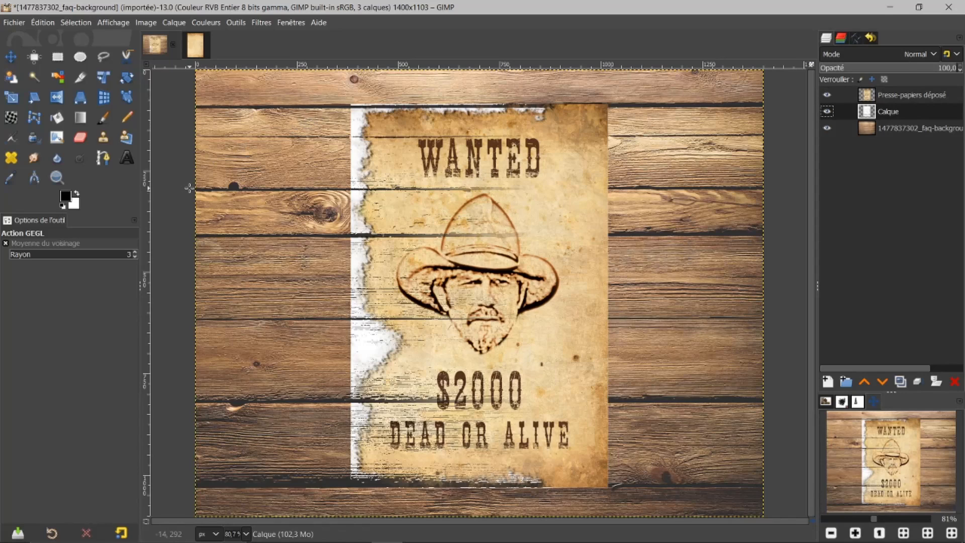
pyautogui.rightClick(888, 114)
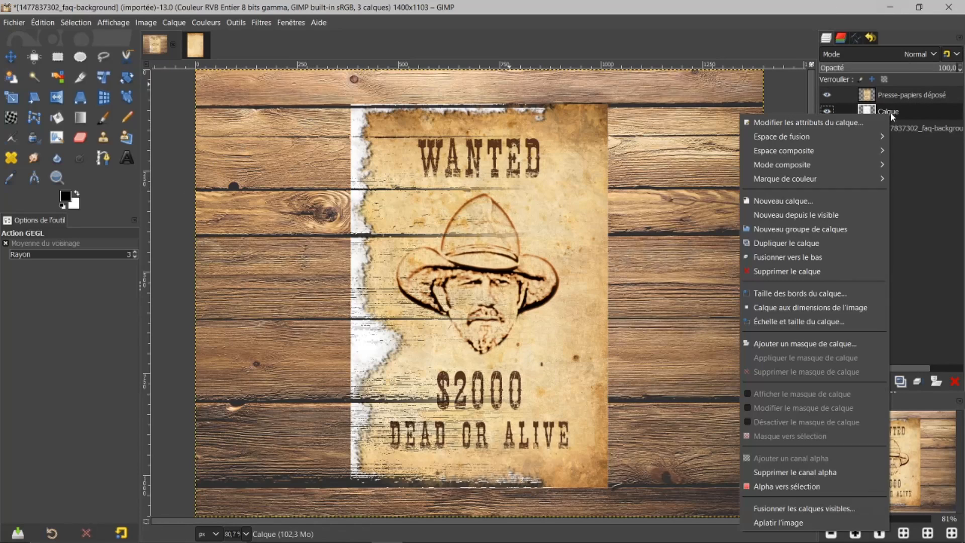
pyautogui.click(799, 344)
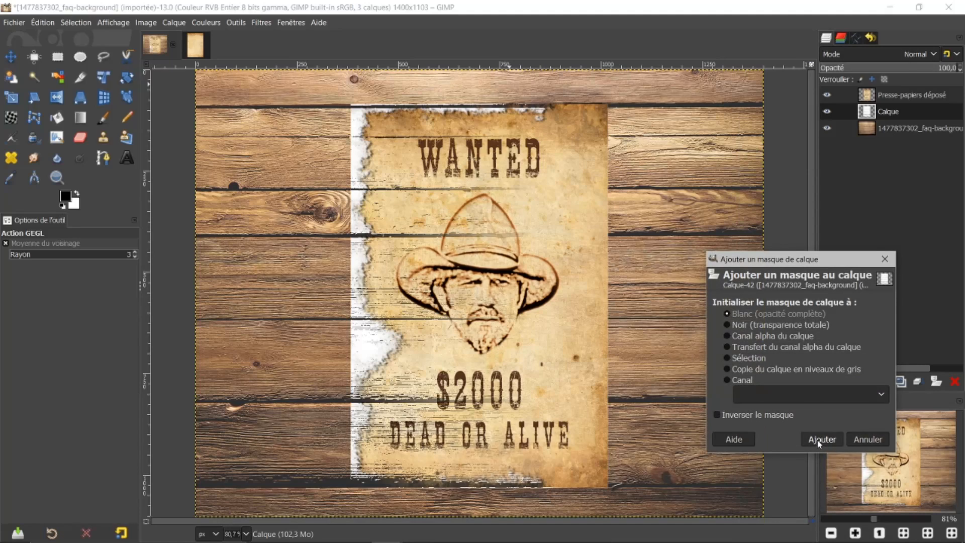
pyautogui.click(820, 440)
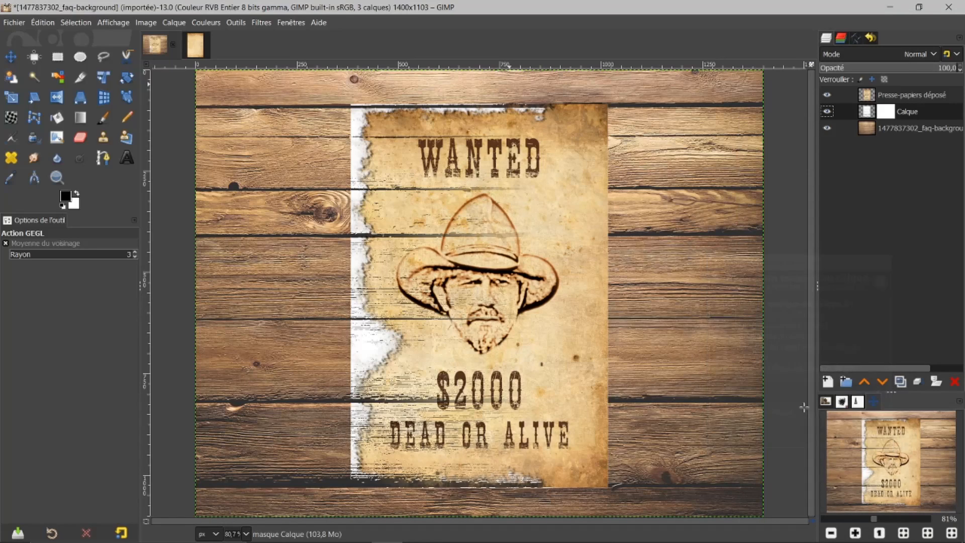
pyautogui.click(102, 117)
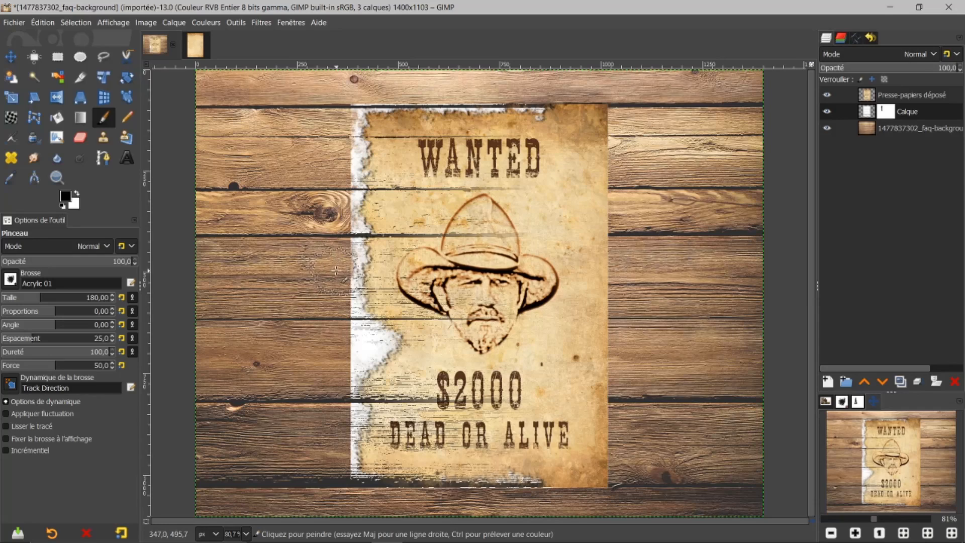
pyautogui.moveTo(334, 311)
pyautogui.mouseDown()
pyautogui.moveTo(332, 395)
pyautogui.moveTo(318, 382)
pyautogui.moveTo(329, 417)
pyautogui.moveTo(328, 407)
pyautogui.moveTo(338, 408)
pyautogui.moveTo(340, 433)
pyautogui.moveTo(328, 395)
pyautogui.moveTo(332, 473)
pyautogui.mouseUp()
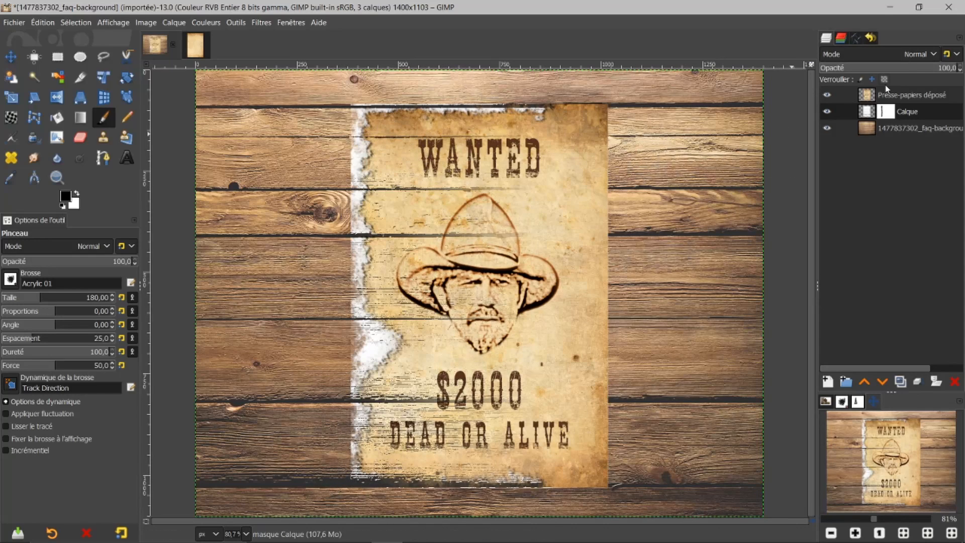
# Apply the white layer's mask and set the layer's opacity to 71.9
pyautogui.rightClick(867, 113)
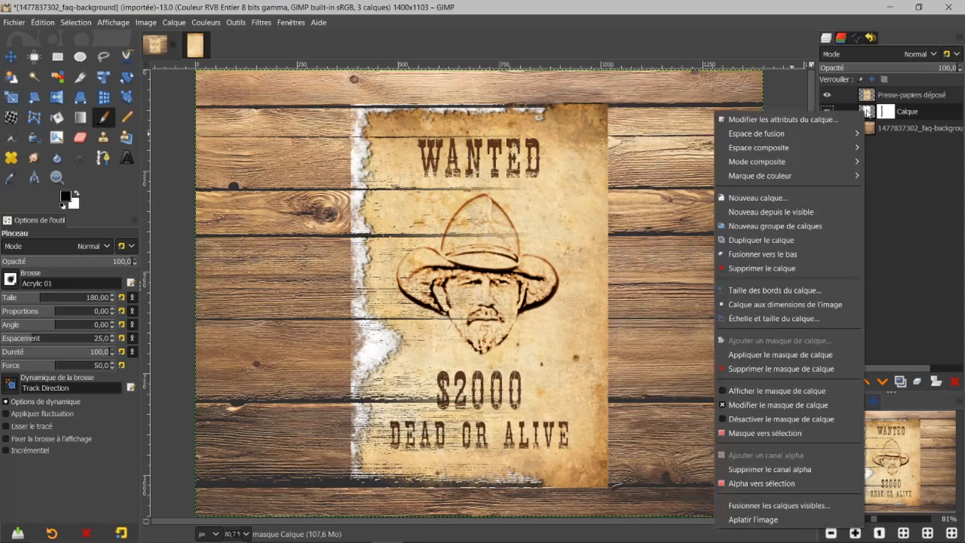
pyautogui.click(822, 355)
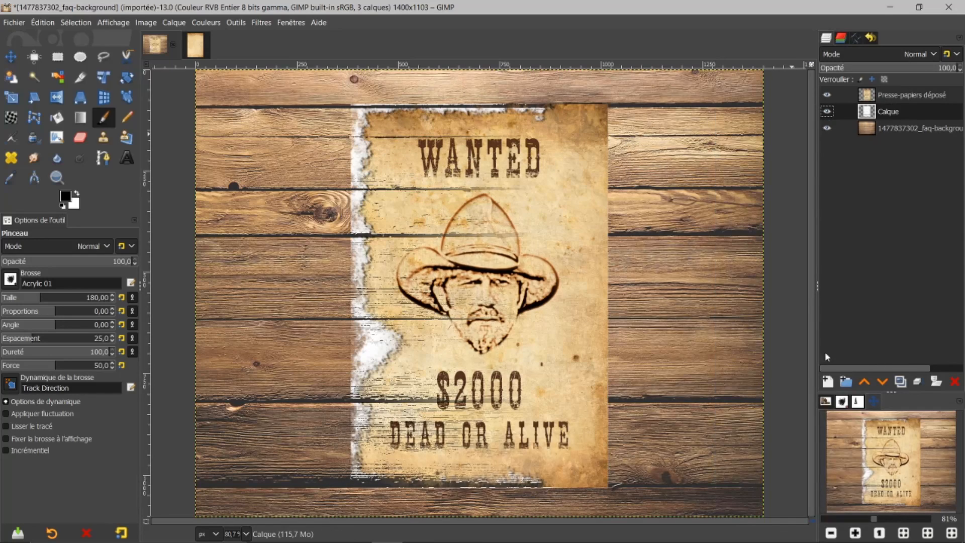
pyautogui.click(905, 68)
pyautogui.moveTo(905, 68); pyautogui.dragTo(921, 70)
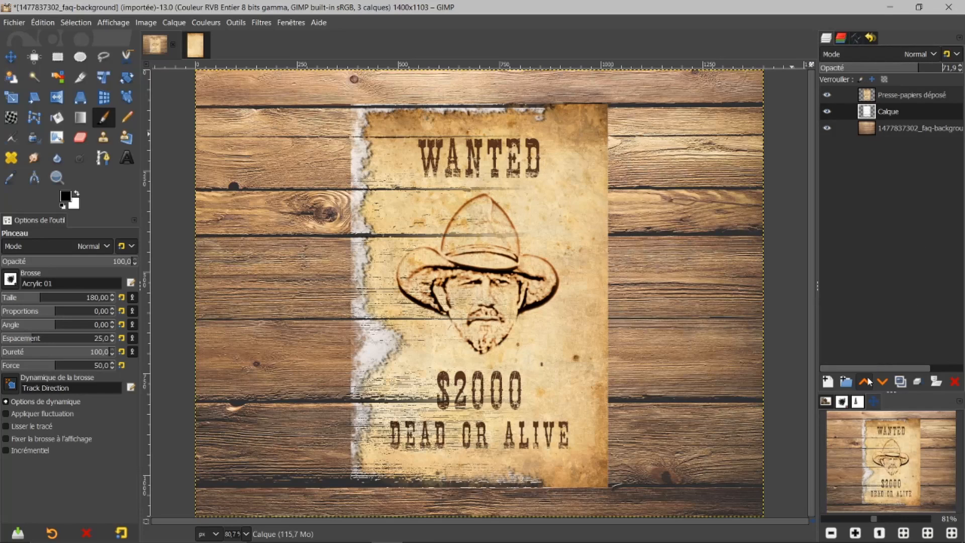
# Add the nail picture from the recently used images as a new layer above the poster
pyautogui.click(826, 405)
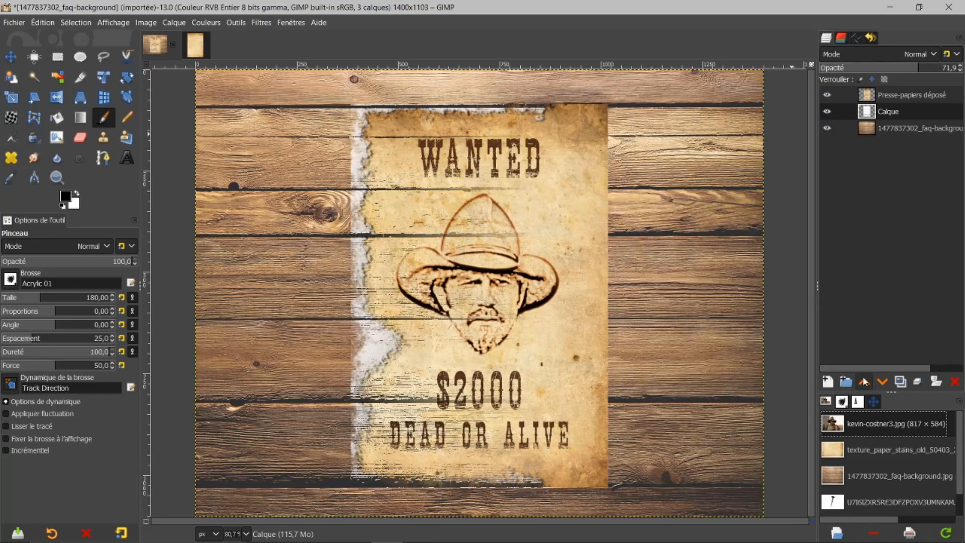
pyautogui.moveTo(836, 503); pyautogui.dragTo(886, 96)
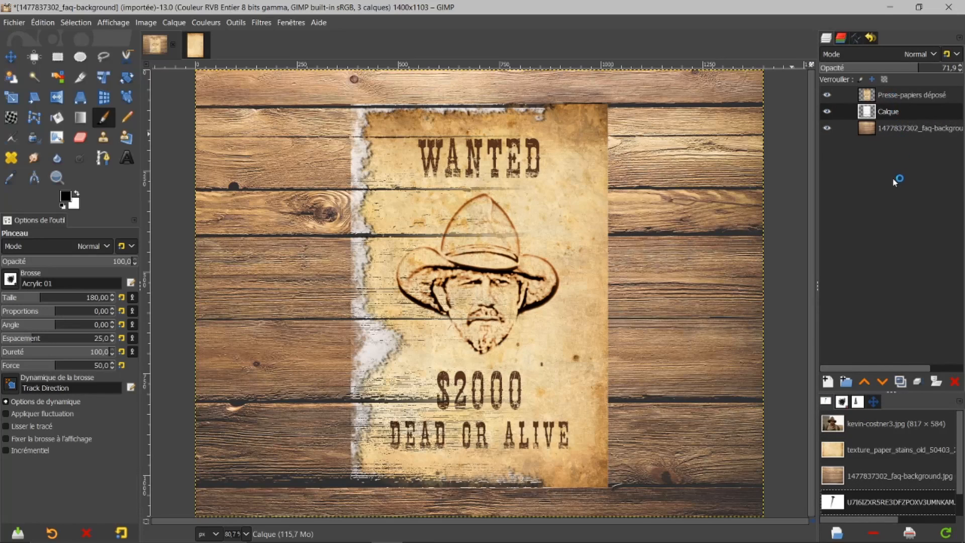
pyautogui.moveTo(896, 181); pyautogui.dragTo(896, 191)
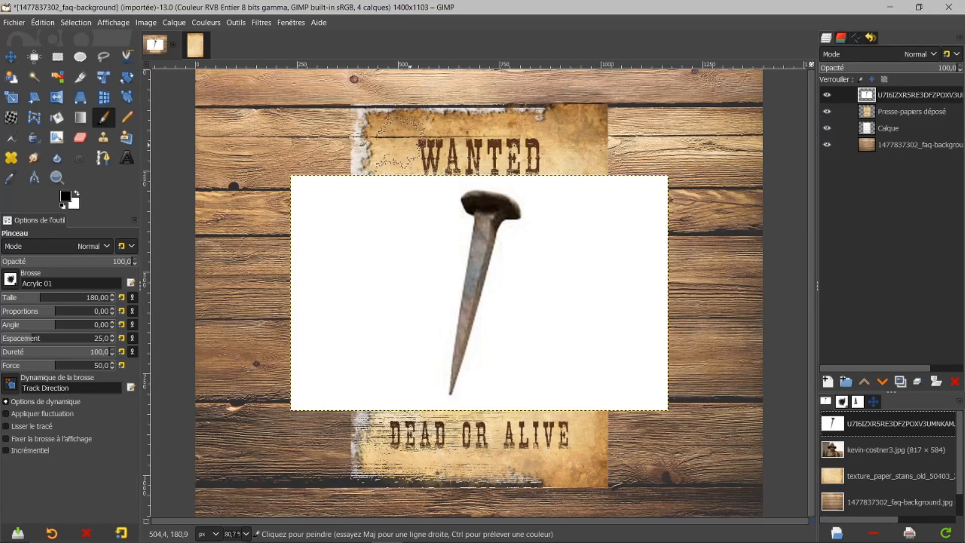
# Crop only the nail layer to a 245 × 532 px rectangle closely around the nail
pyautogui.click(80, 77)
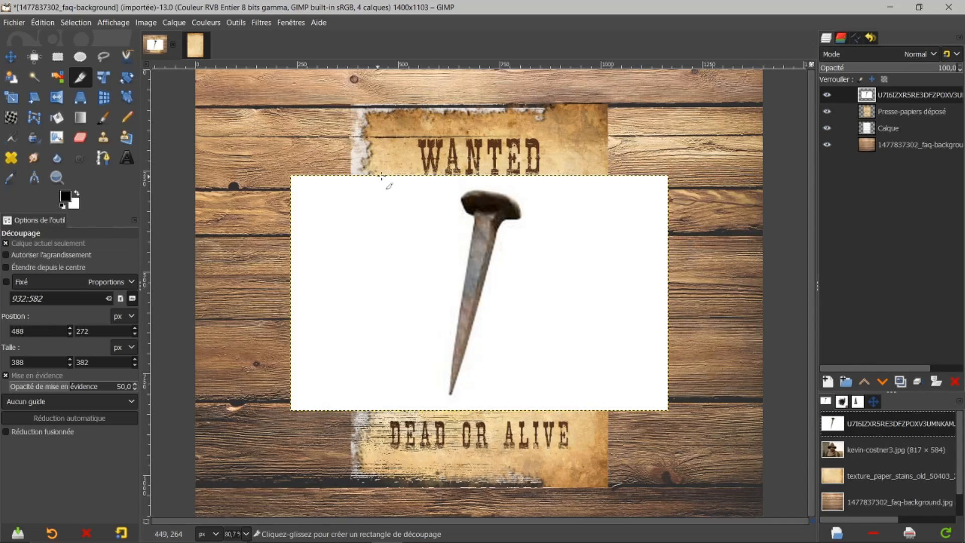
pyautogui.moveTo(432, 186); pyautogui.dragTo(532, 401)
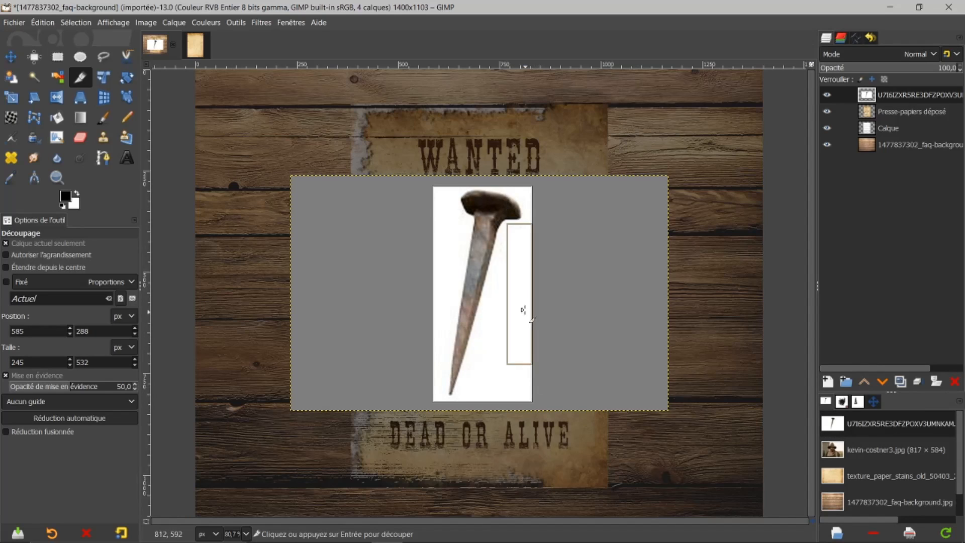
pyautogui.click(491, 279)
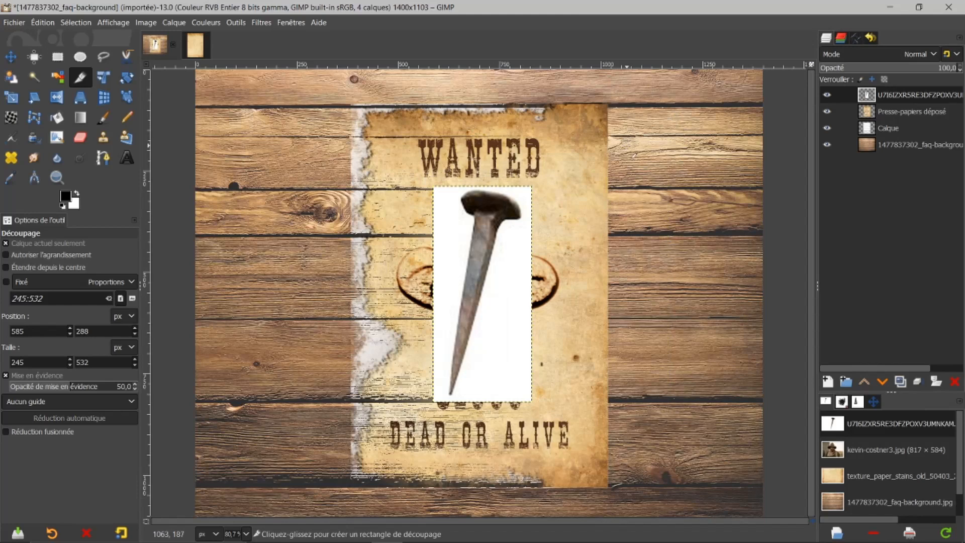
# Scale the nail layer down to 50 × 77 px with the proportions unlocked
pyautogui.click(10, 98)
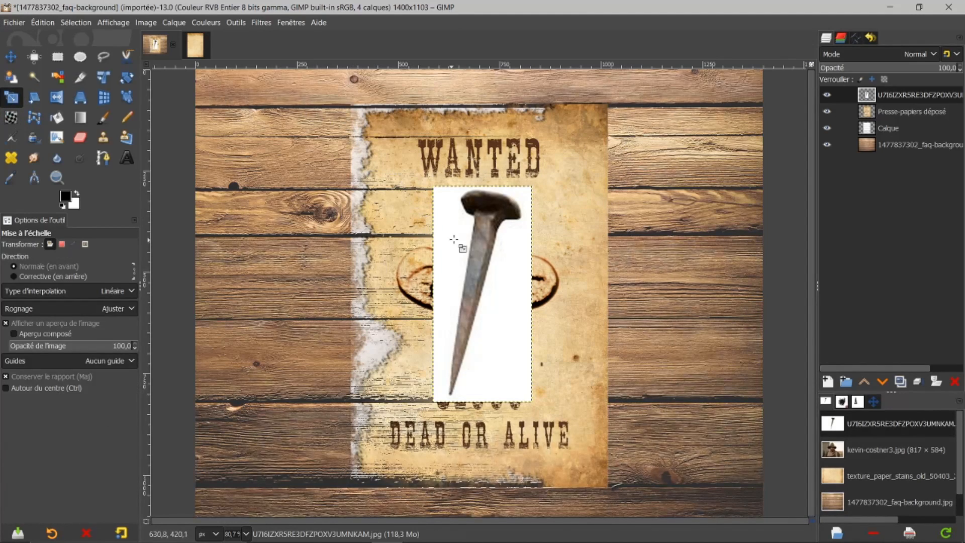
pyautogui.click(458, 240)
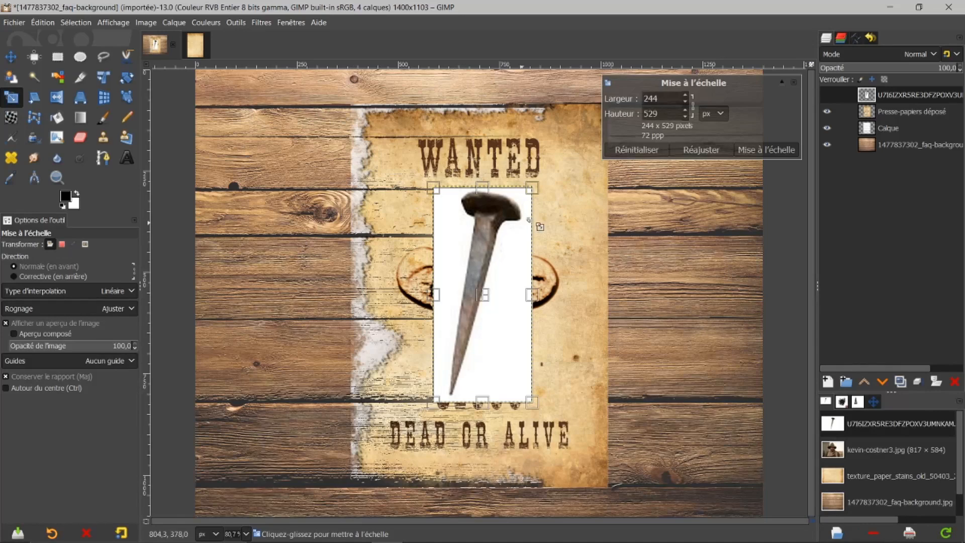
pyautogui.click(694, 107)
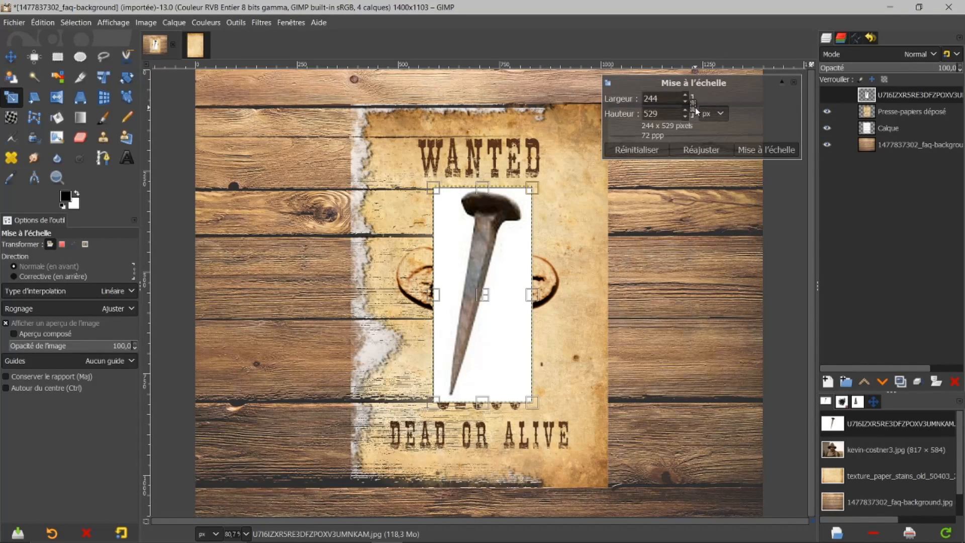
pyautogui.moveTo(534, 190); pyautogui.dragTo(462, 375)
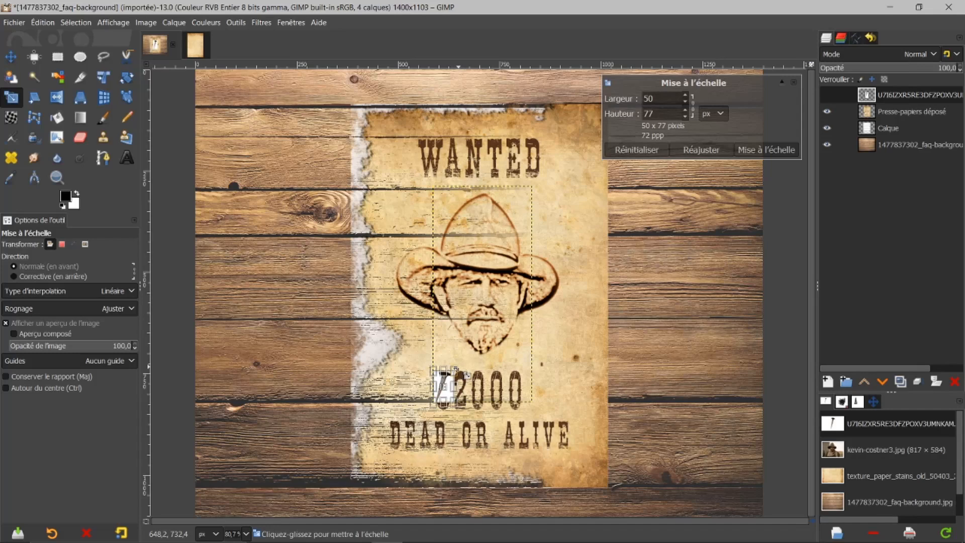
pyautogui.click(748, 151)
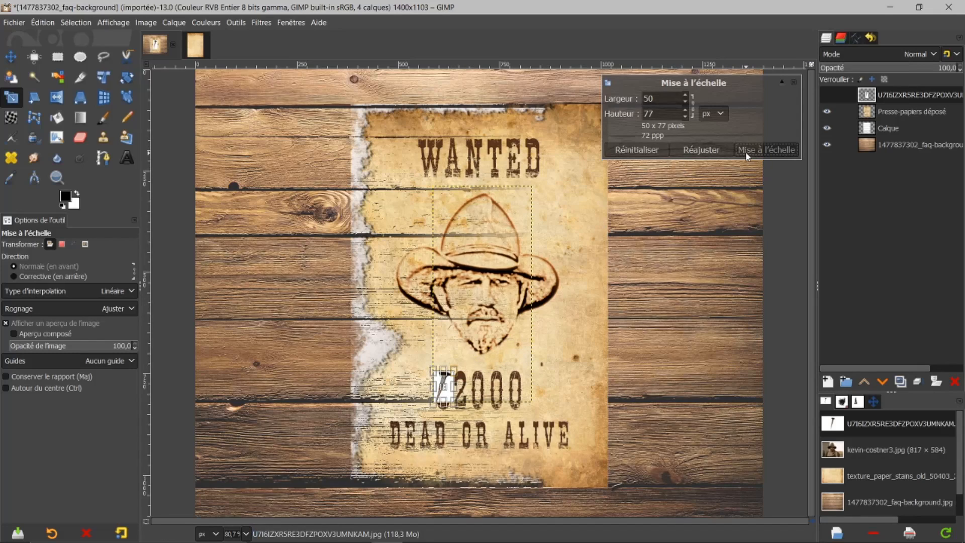
# Move the small nail to the poster's upper-right corner and set its layer mode to Multiply (Multiplier)
pyautogui.click(11, 57)
pyautogui.moveTo(452, 395); pyautogui.dragTo(579, 139)
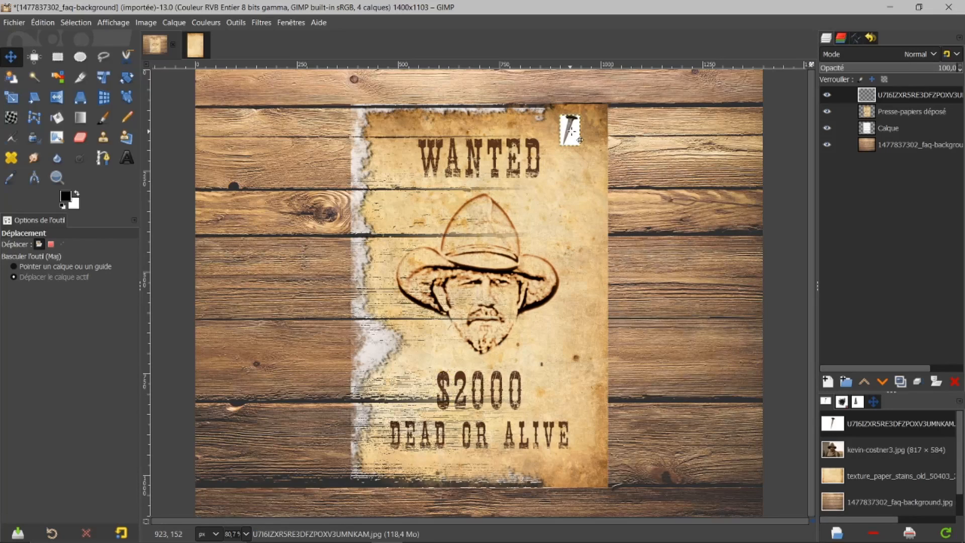
pyautogui.scroll(3, 576, 126)
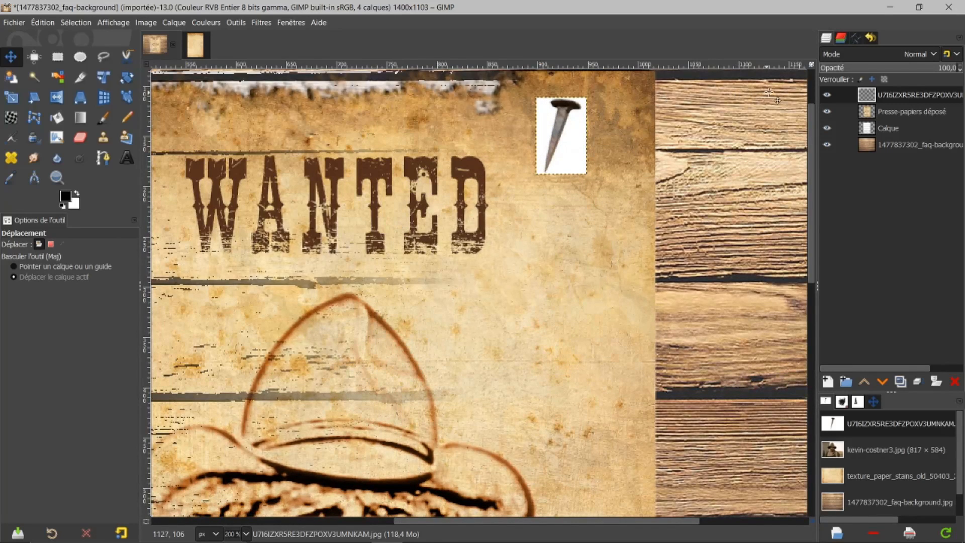
pyautogui.click(934, 54)
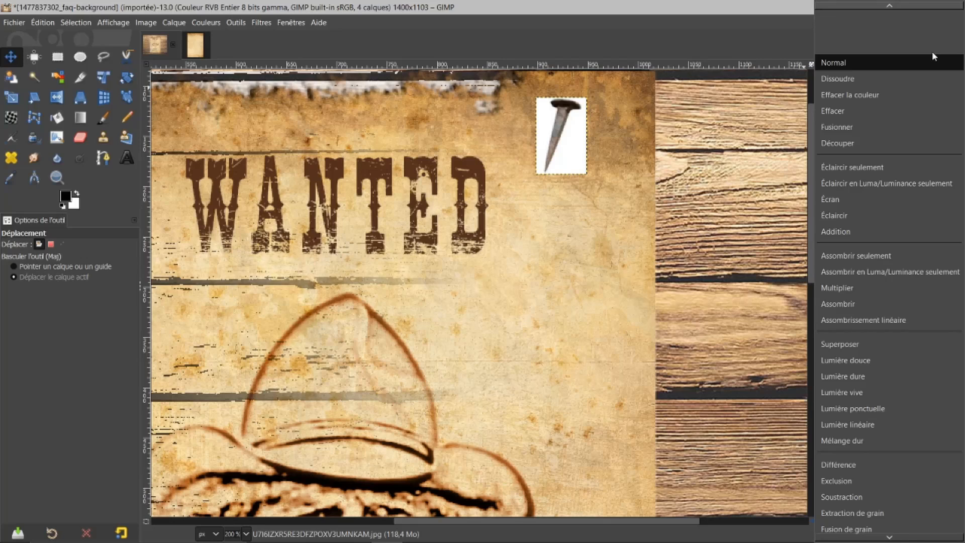
pyautogui.click(849, 286)
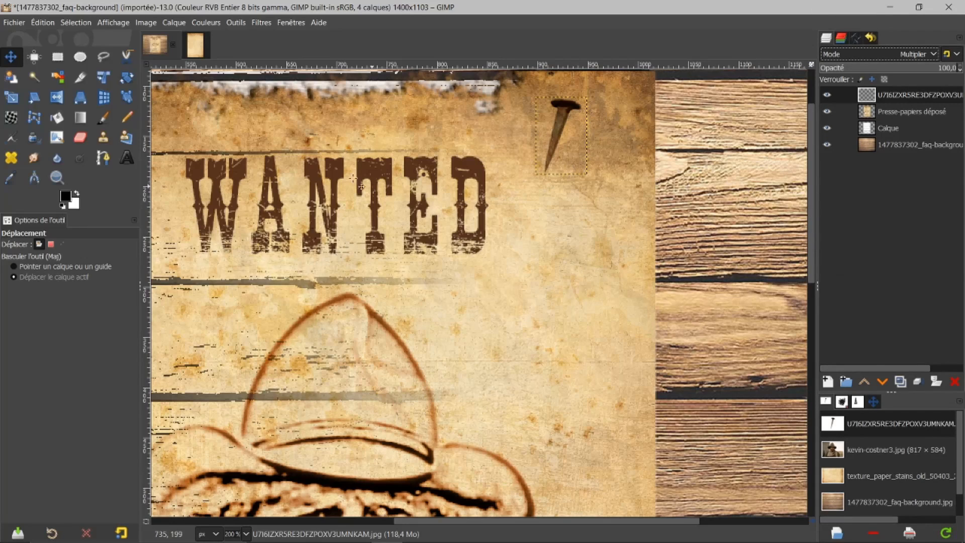
# Erase the nail's pointed tip using the Eraser with the 2. Hardness 075 brush at size 23
pyautogui.click(79, 140)
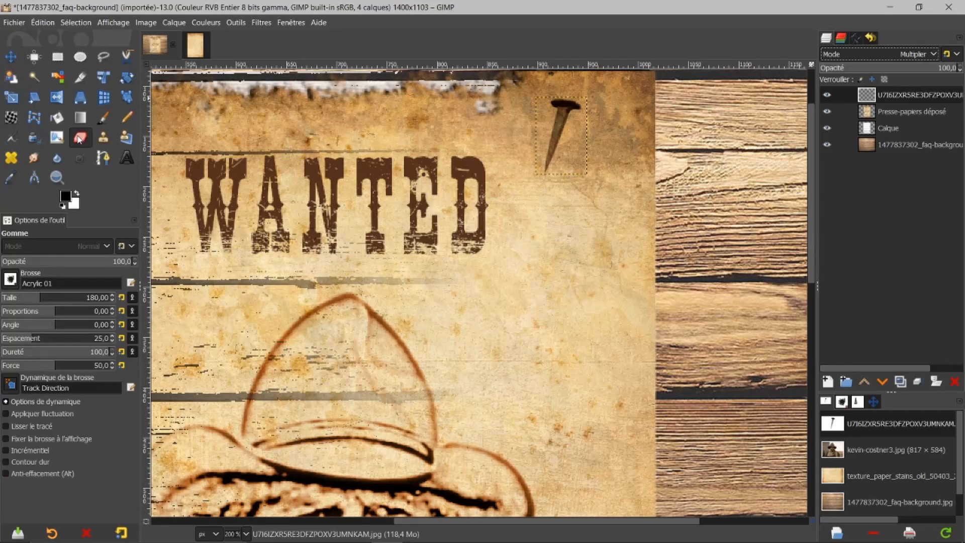
pyautogui.click(10, 280)
pyautogui.click(36, 338)
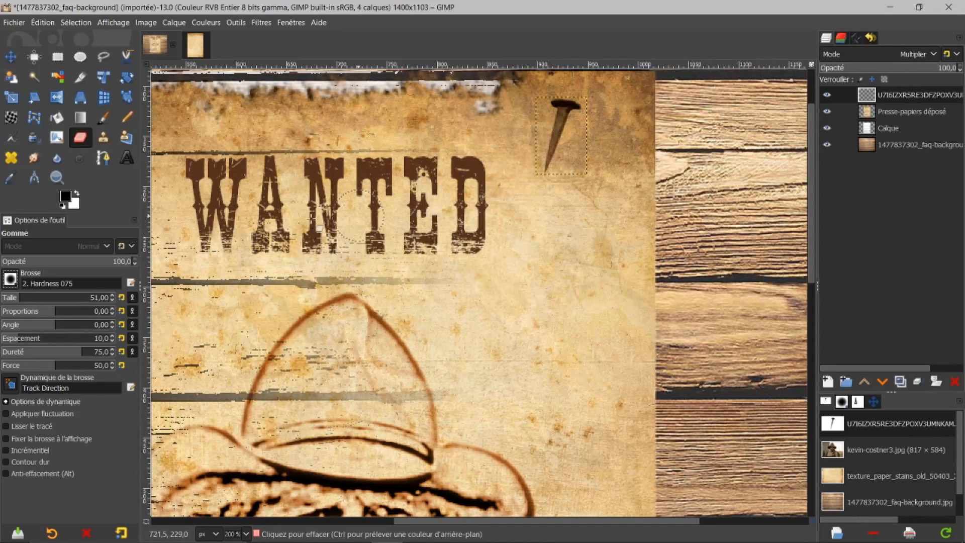
pyautogui.moveTo(20, 301); pyautogui.dragTo(16, 300)
pyautogui.moveTo(547, 168)
pyautogui.mouseDown()
pyautogui.moveTo(555, 179)
pyautogui.moveTo(540, 166)
pyautogui.moveTo(564, 161)
pyautogui.moveTo(544, 153)
pyautogui.mouseUp()
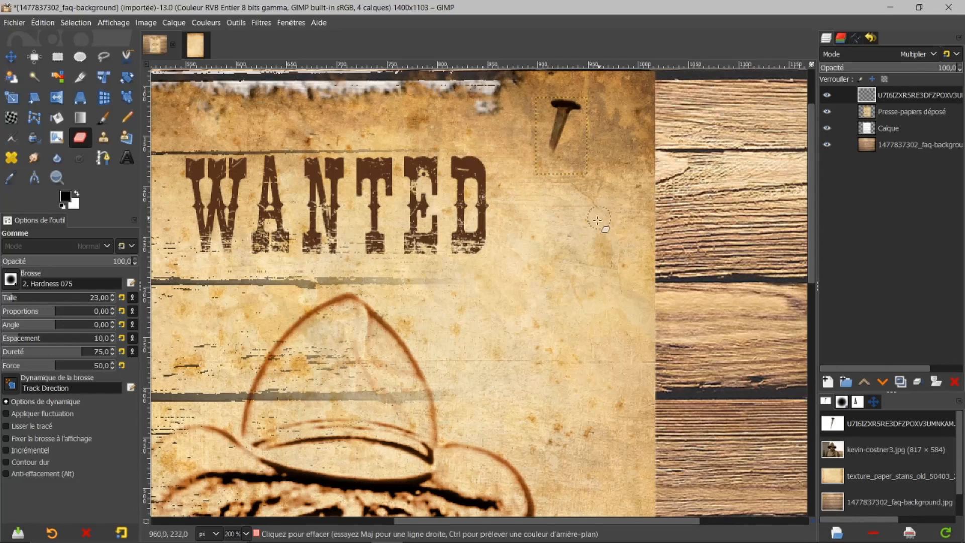
# Duplicate the nail layer and move the copy to the poster's upper-left corner
pyautogui.keyDown('ctrl'); pyautogui.scroll(-1, 584, 235); pyautogui.keyUp('ctrl')
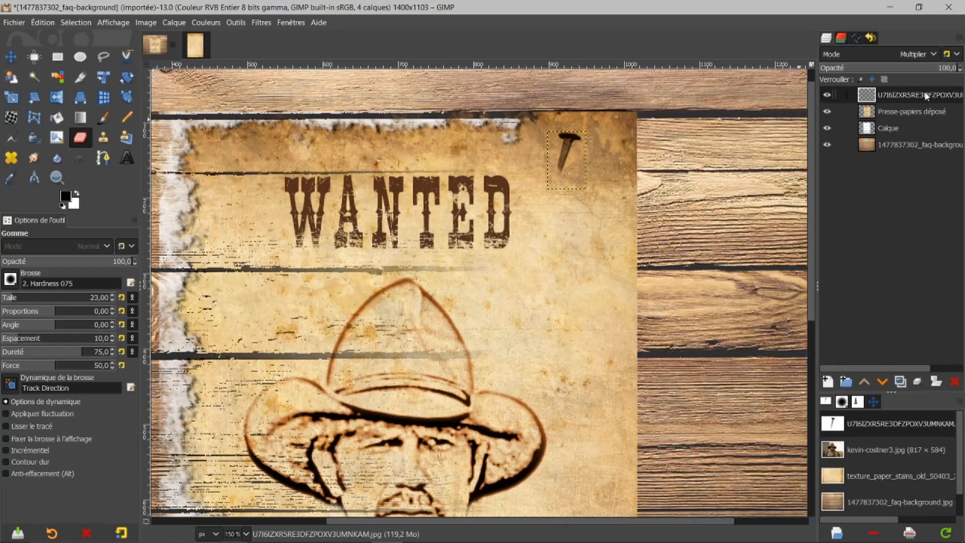
pyautogui.click(901, 382)
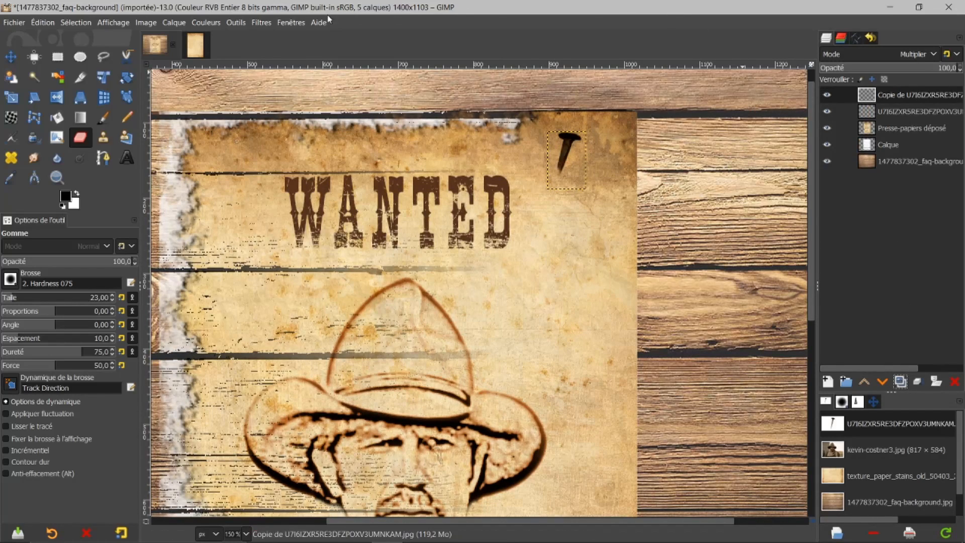
pyautogui.click(10, 56)
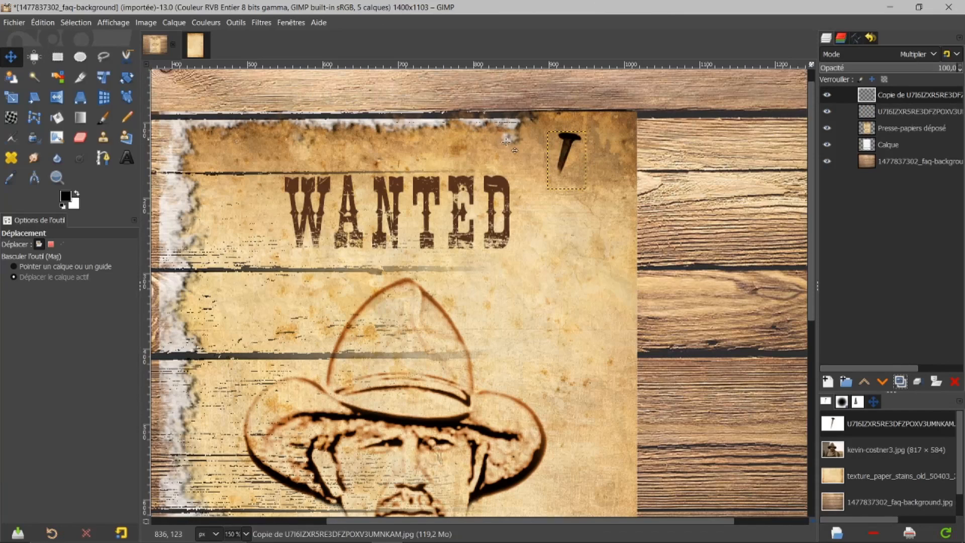
pyautogui.moveTo(581, 166); pyautogui.dragTo(235, 166)
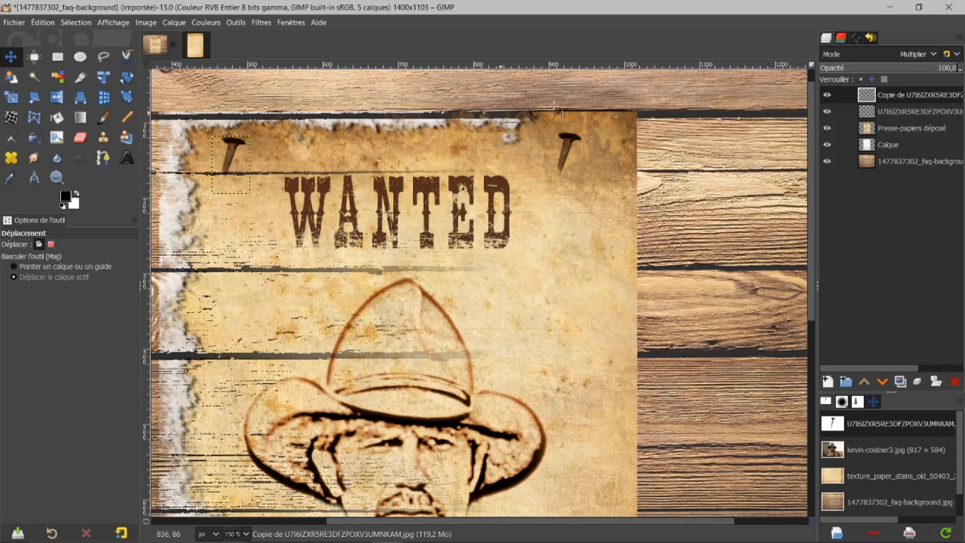
# Add a new transparent layer above the copied nail layer
pyautogui.scroll(-1, 704, 254)
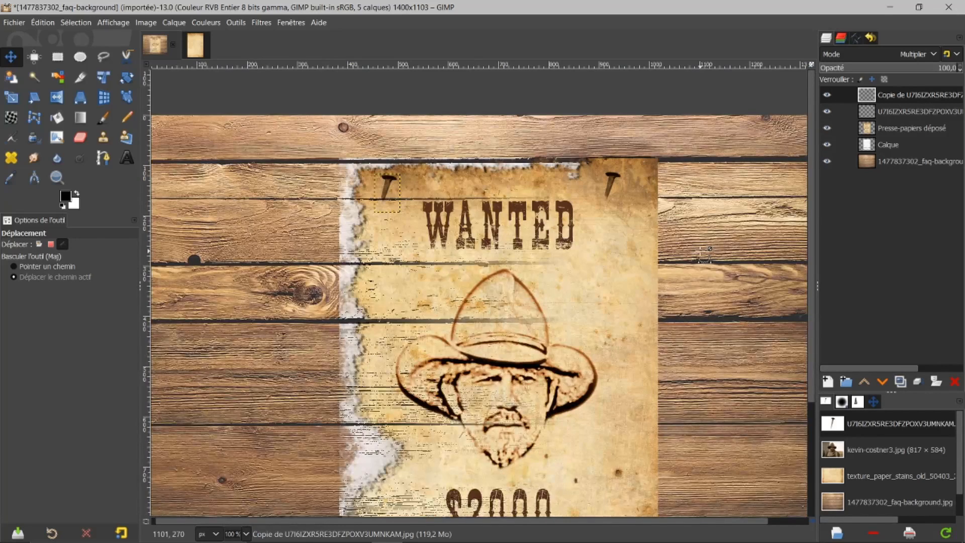
pyautogui.scroll(-1, 704, 254)
pyautogui.scroll(-2, 814, 204)
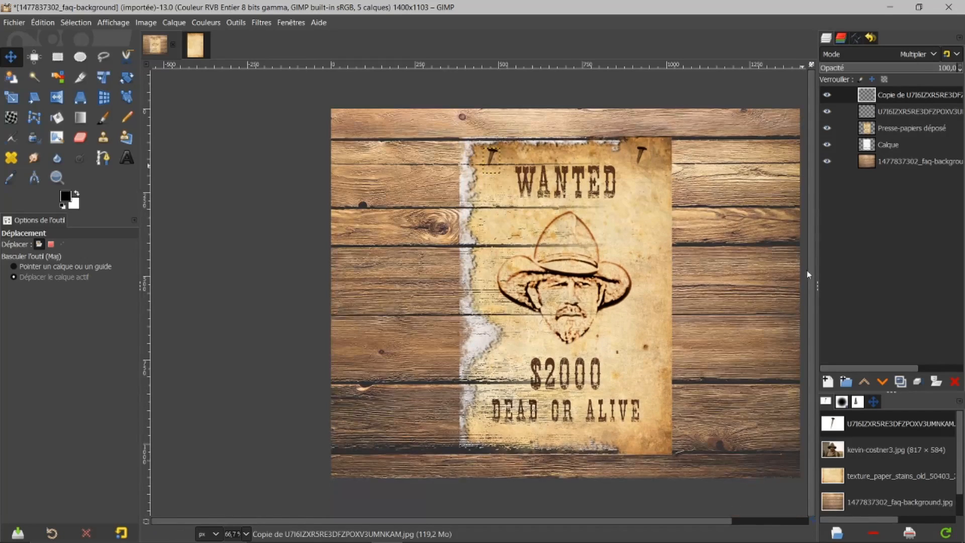
pyautogui.hscroll(3, 575, 521)
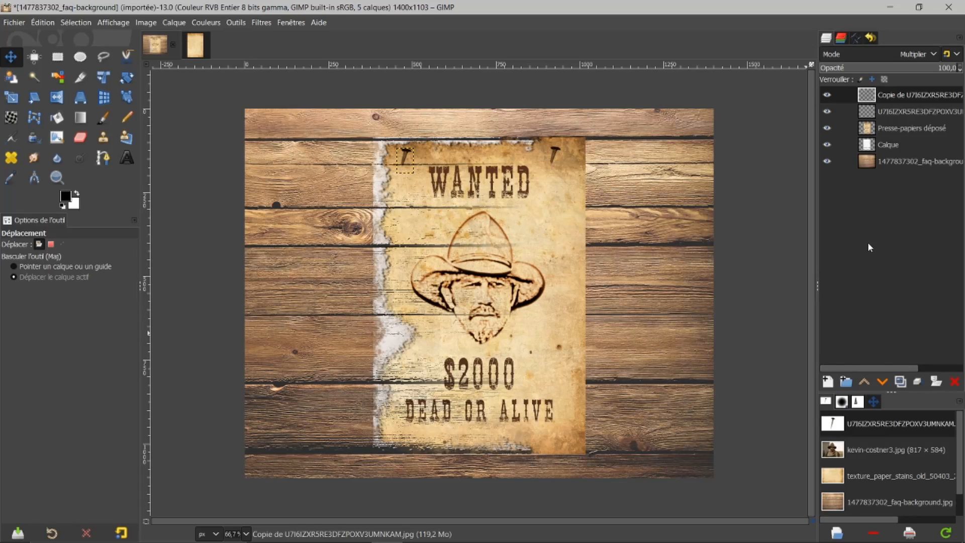
pyautogui.scroll(1, 525, 349)
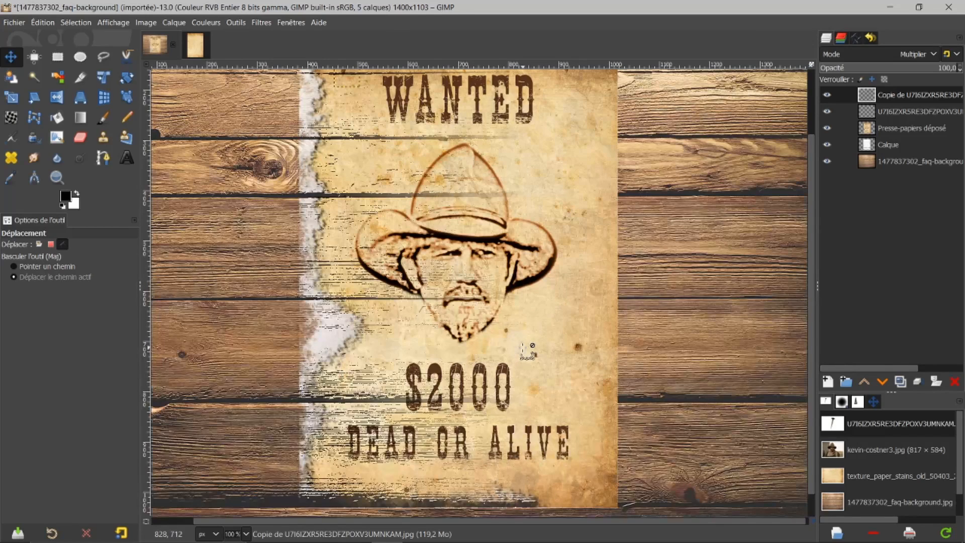
pyautogui.scroll(1, 528, 351)
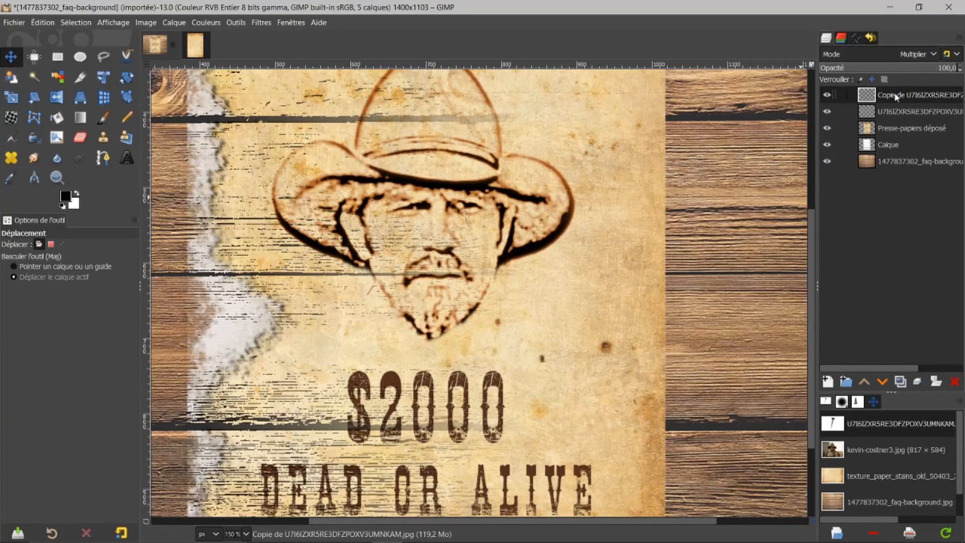
pyautogui.click(828, 381)
pyautogui.click(884, 519)
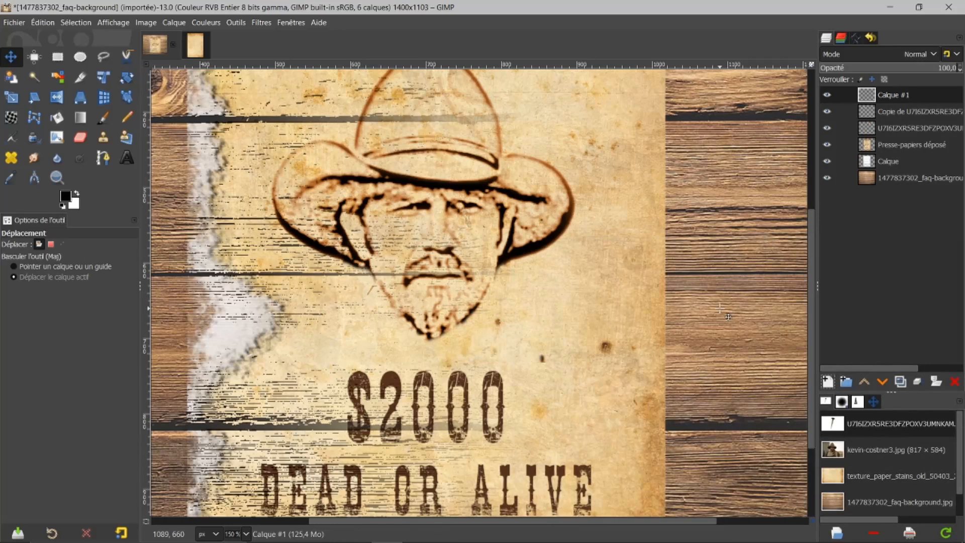
# Paint two black spots beside the cowboy's chin using the Paintbrush with the Acrylic 01 brush at size 75
pyautogui.click(102, 118)
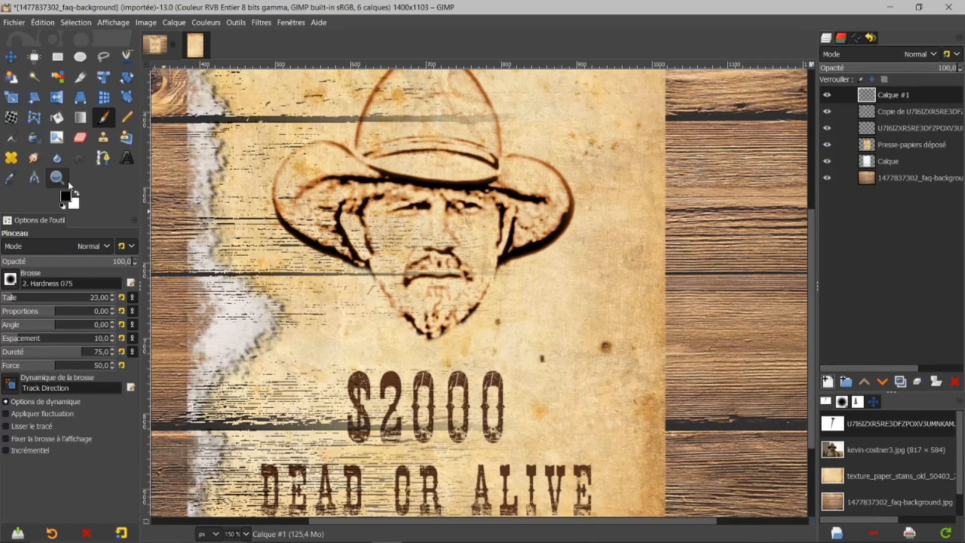
pyautogui.click(10, 280)
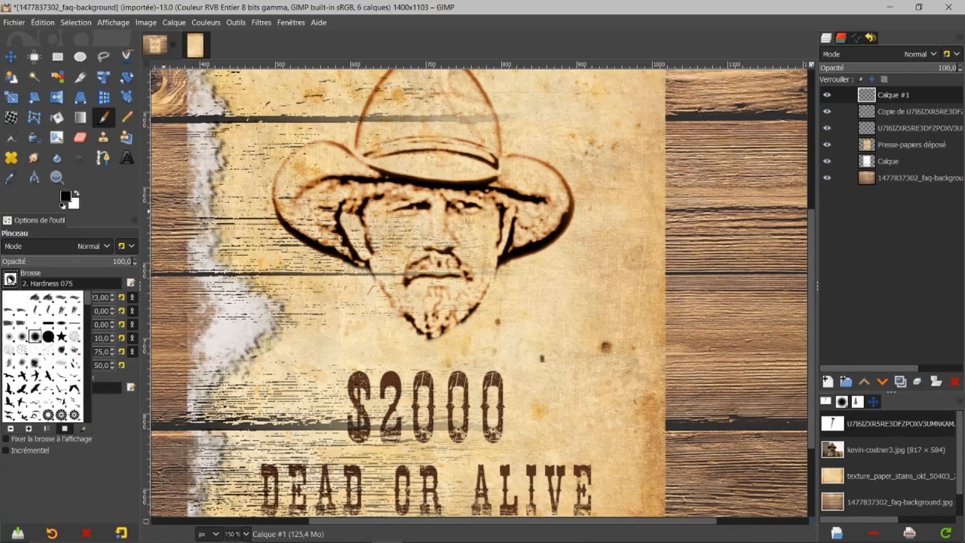
pyautogui.click(63, 351)
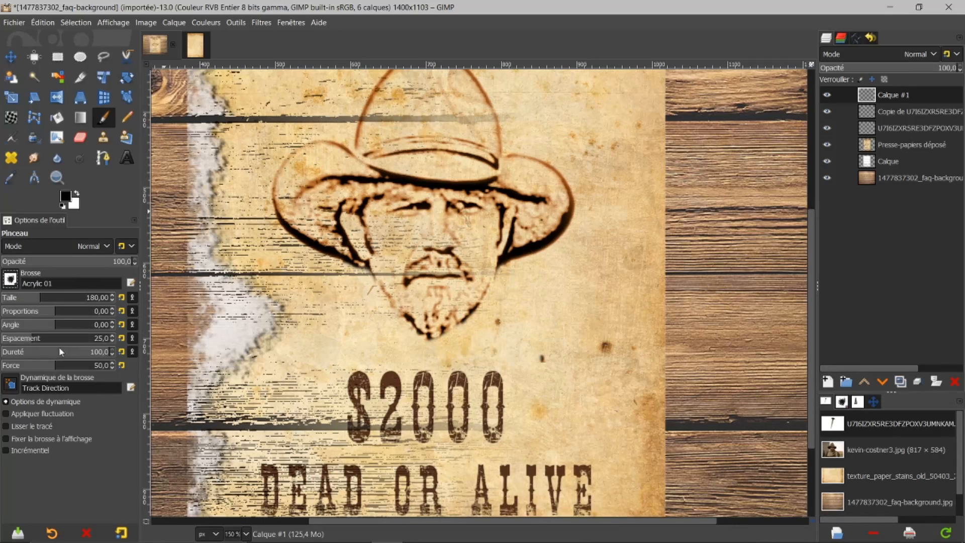
pyautogui.click(83, 297)
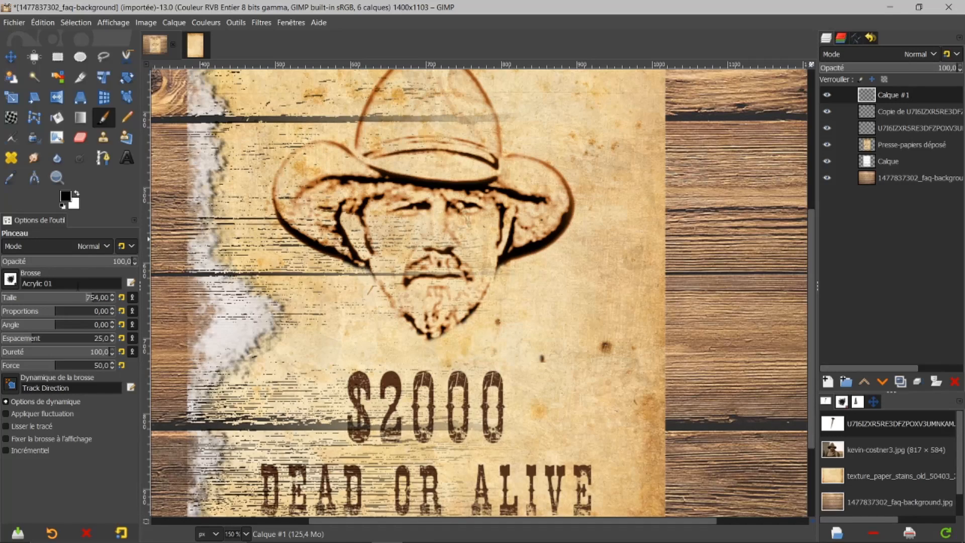
pyautogui.click(73, 299)
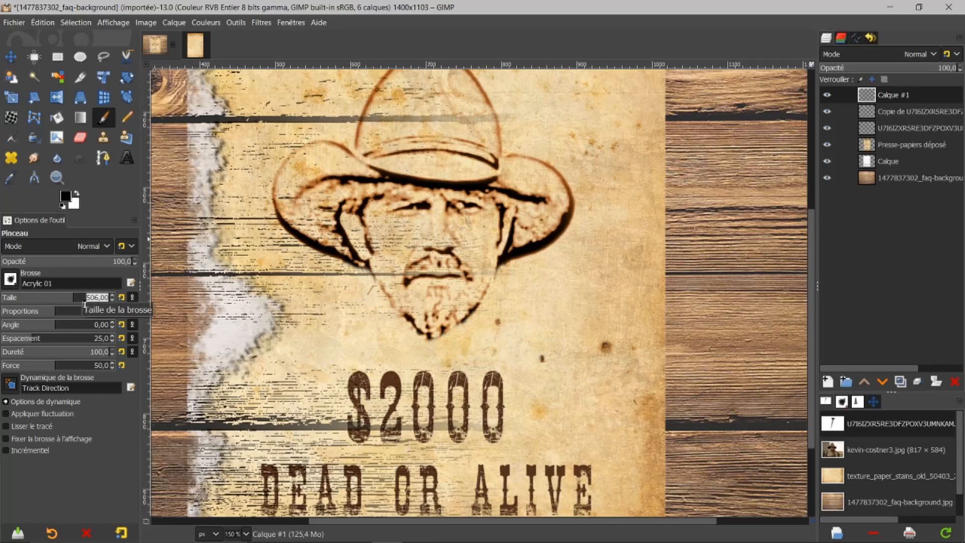
pyautogui.write('75')
pyautogui.press('Return')
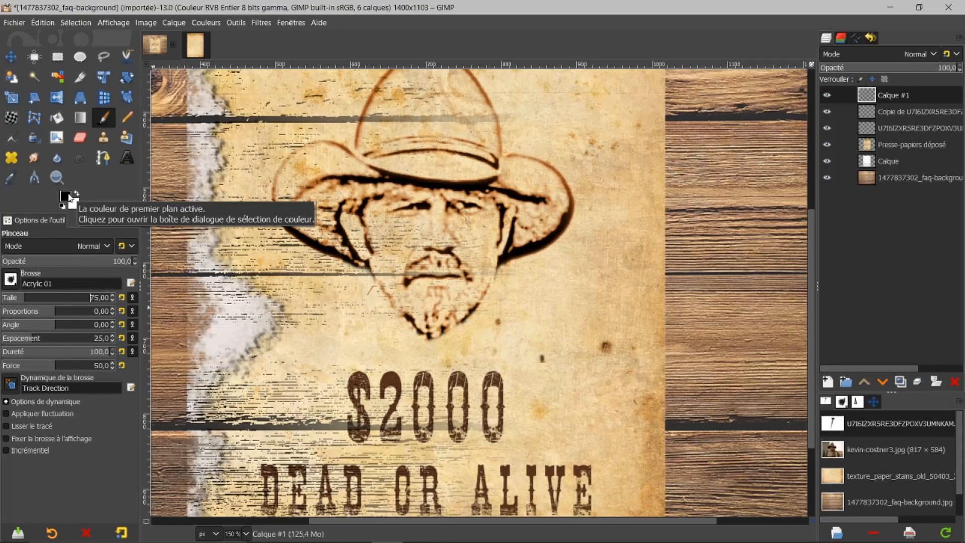
pyautogui.click(523, 311)
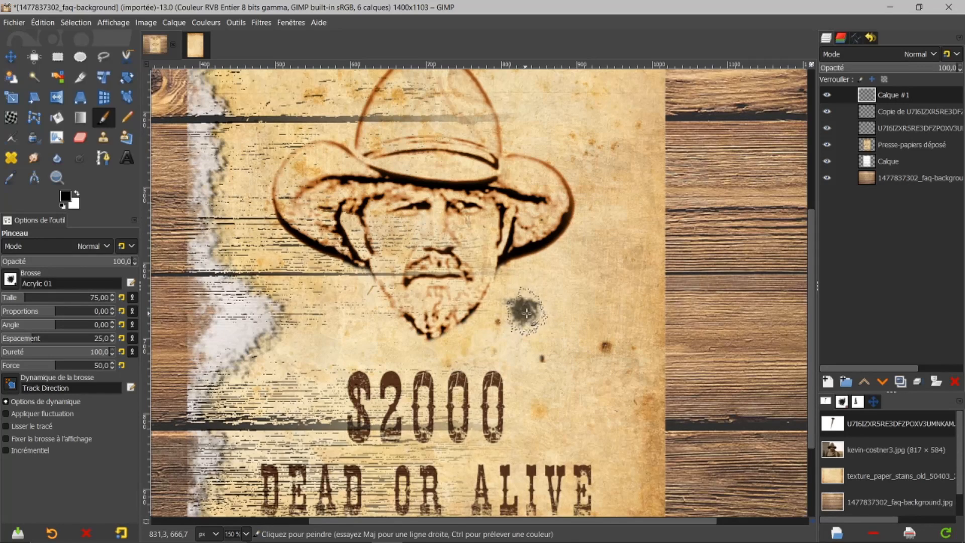
pyautogui.click(559, 346)
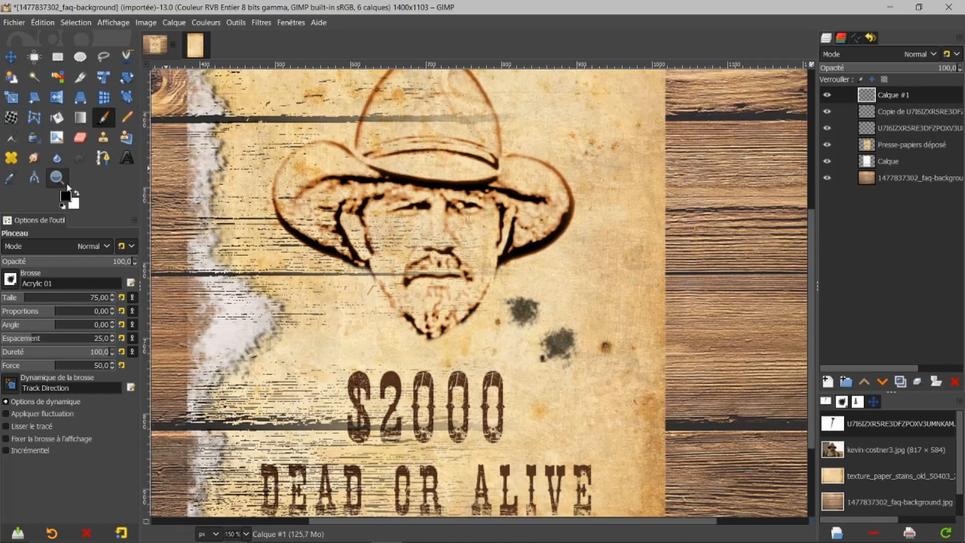
# Swap the foreground to white and paint a size 40 spot in the centre of each black spot
pyautogui.click(77, 194)
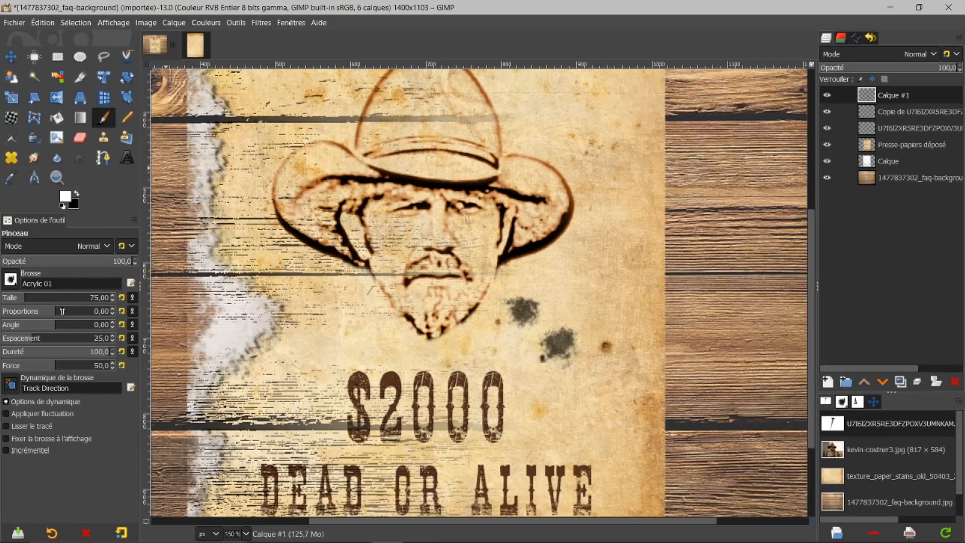
pyautogui.click(84, 298)
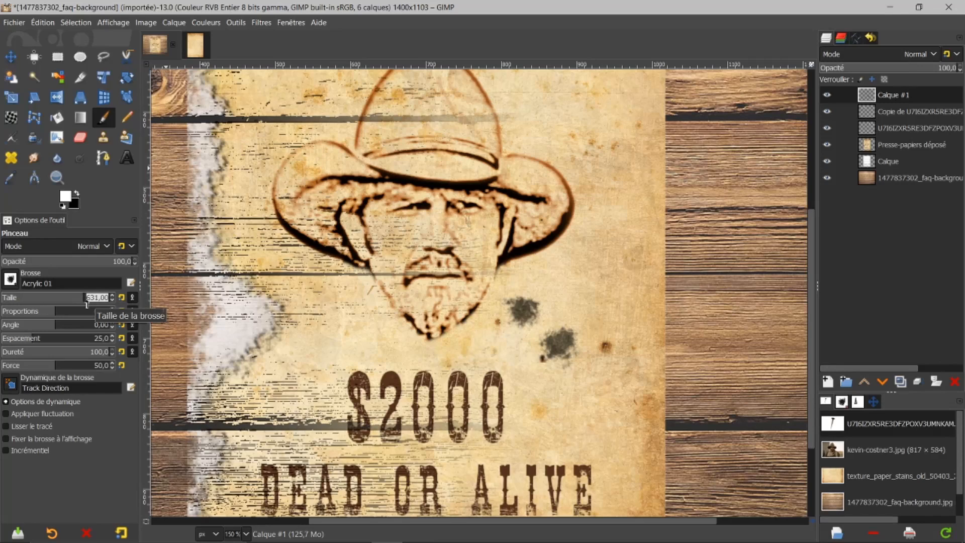
pyautogui.write('40')
pyautogui.press('Return')
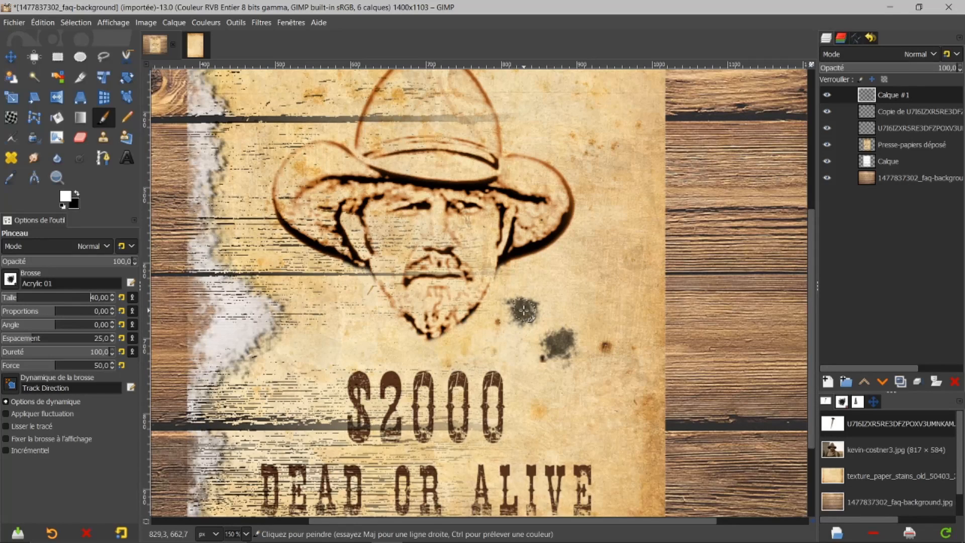
pyautogui.click(524, 310)
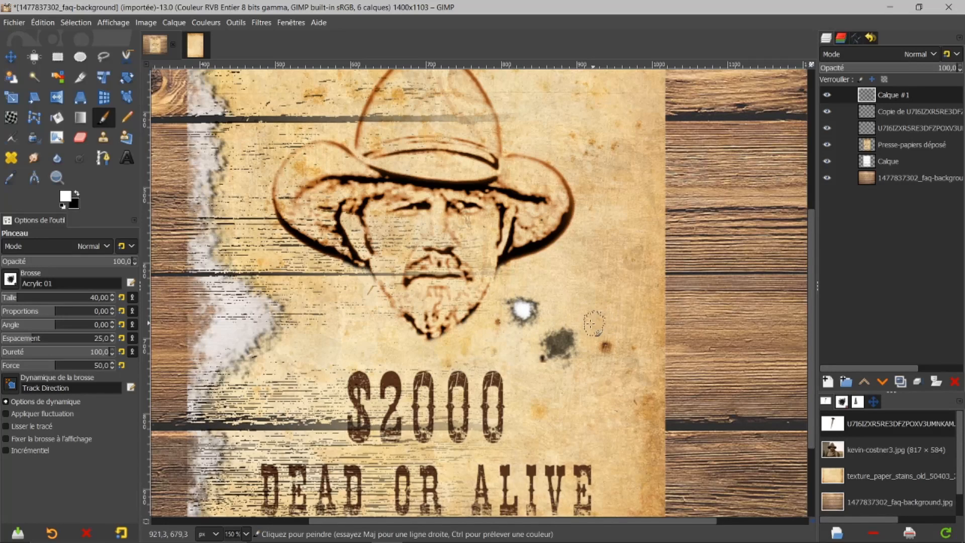
pyautogui.click(559, 343)
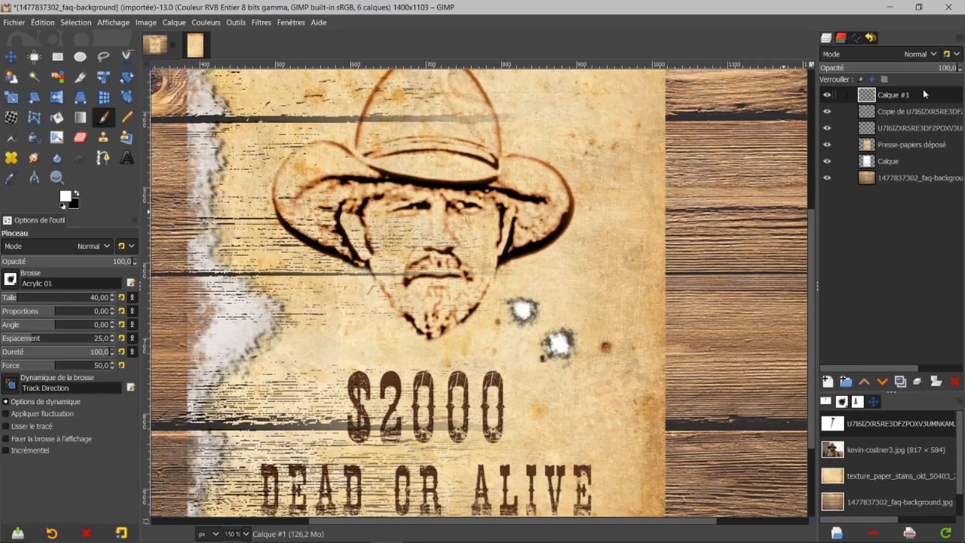
# Paint a black size 30 spot in the centre of each white spot using the 2. Hardness 075 brush
pyautogui.click(827, 95)
pyautogui.click(827, 95)
pyautogui.click(10, 280)
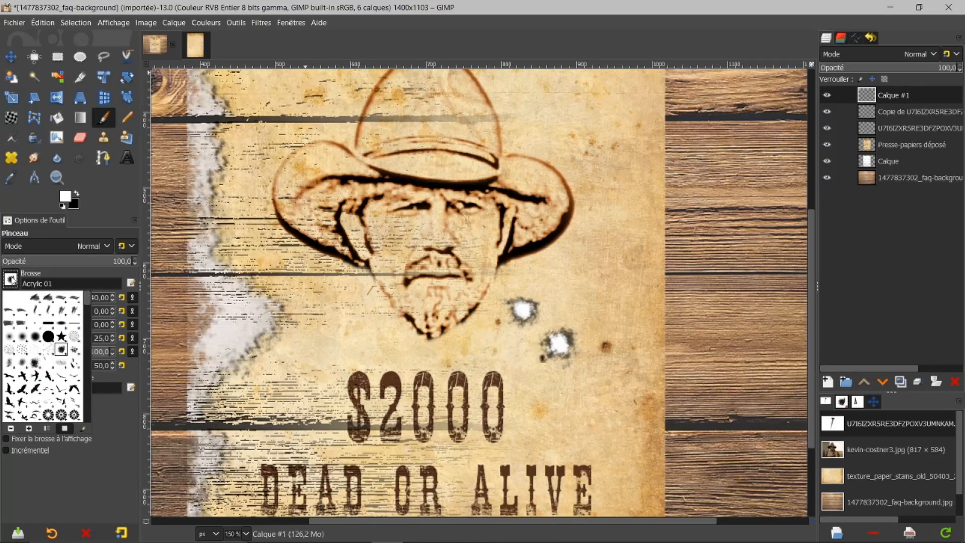
pyautogui.click(34, 340)
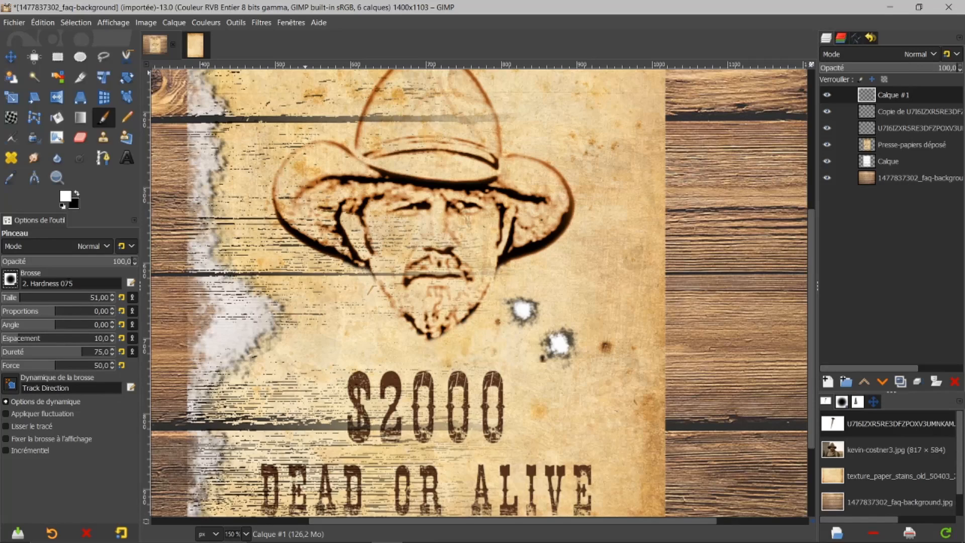
pyautogui.click(78, 195)
pyautogui.click(86, 297)
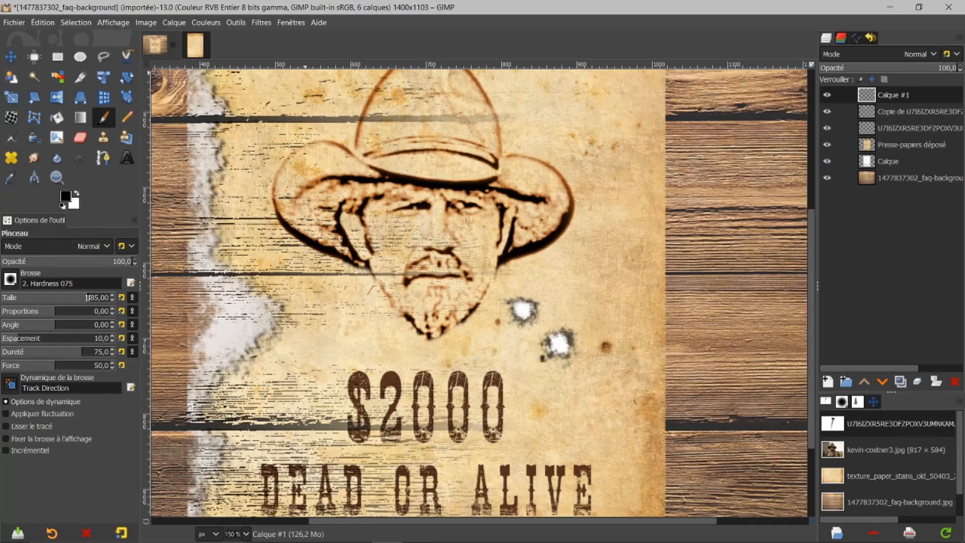
pyautogui.click(93, 297)
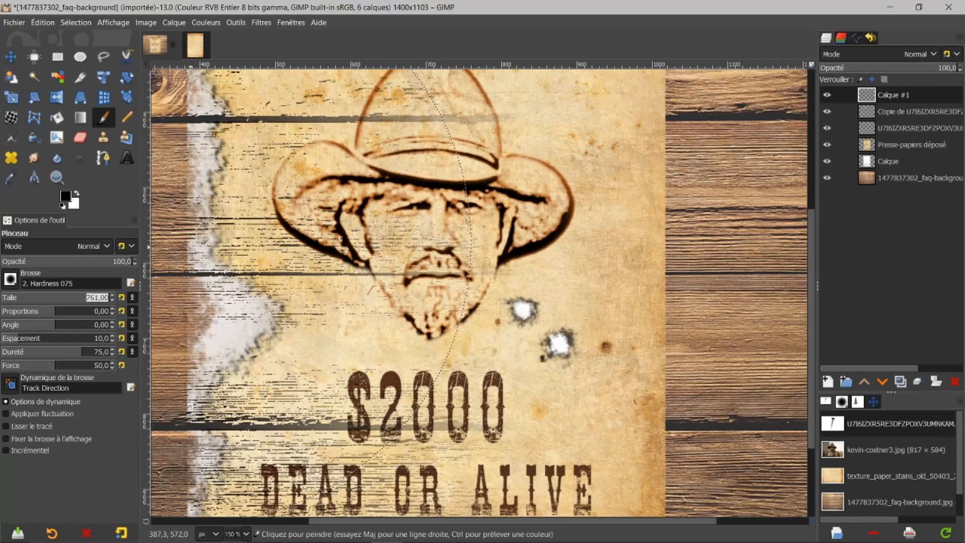
pyautogui.write('30')
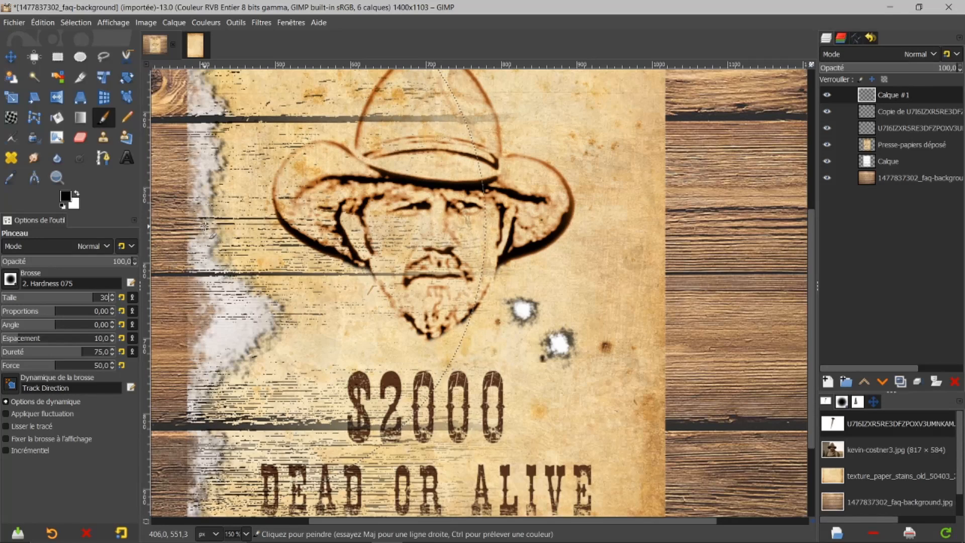
pyautogui.press('Return')
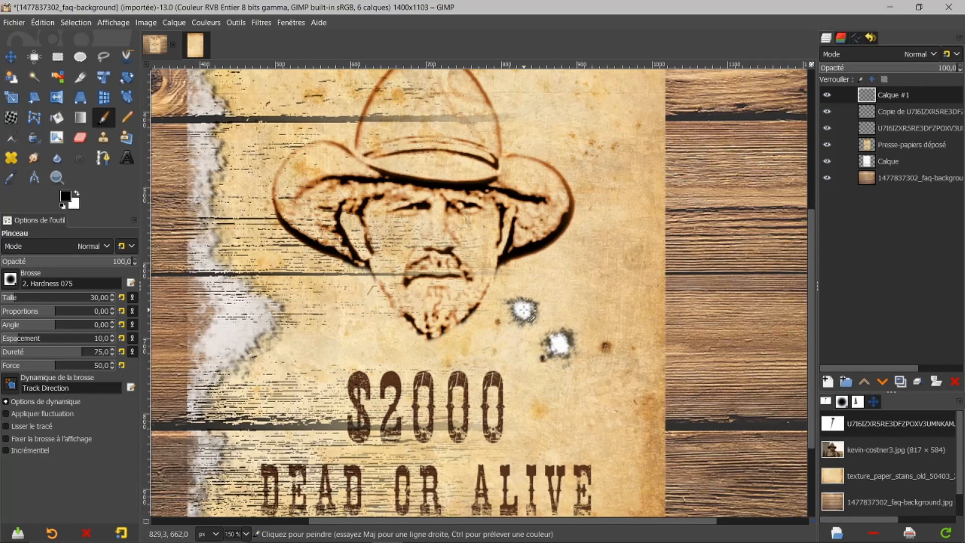
pyautogui.click(523, 311)
pyautogui.click(559, 343)
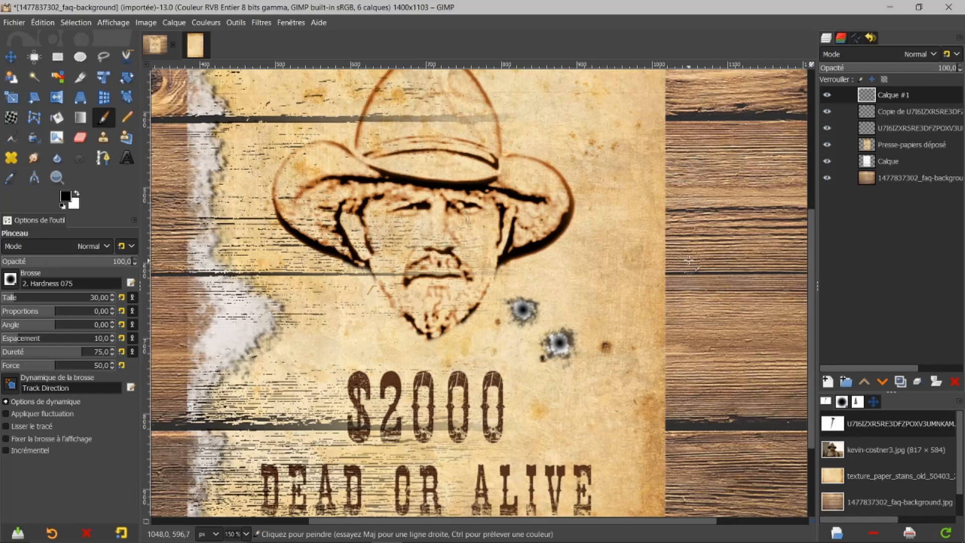
pyautogui.scroll(-1, 586, 272)
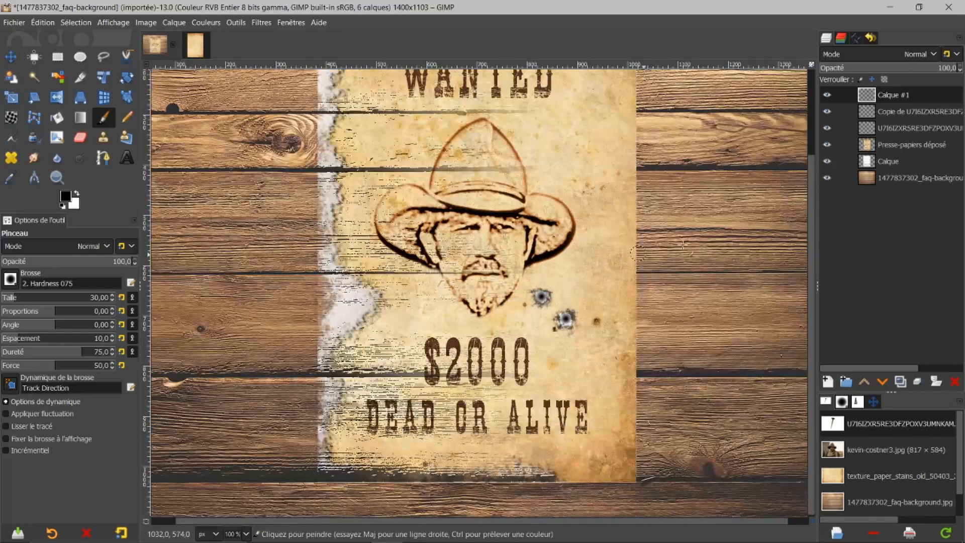
pyautogui.scroll(2, 713, 282)
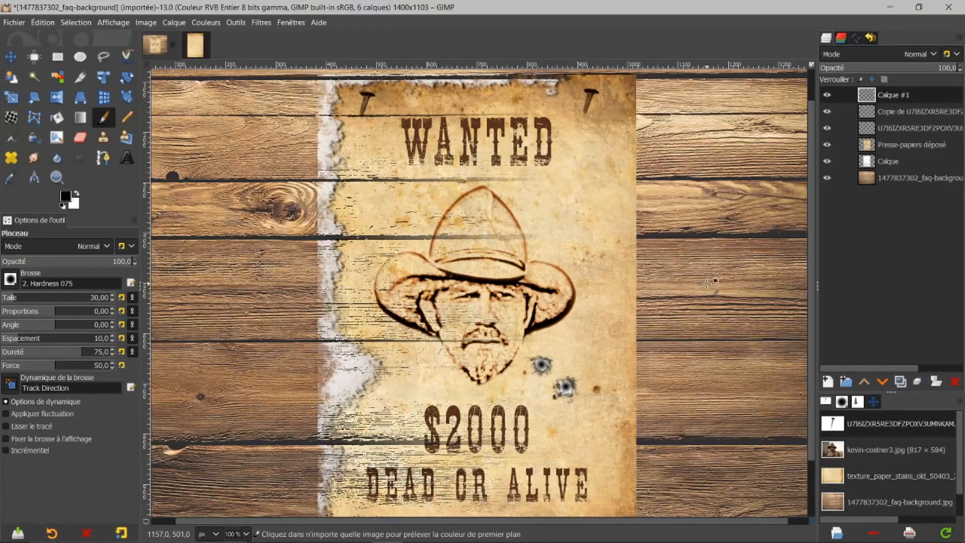
pyautogui.scroll(-1, 701, 287)
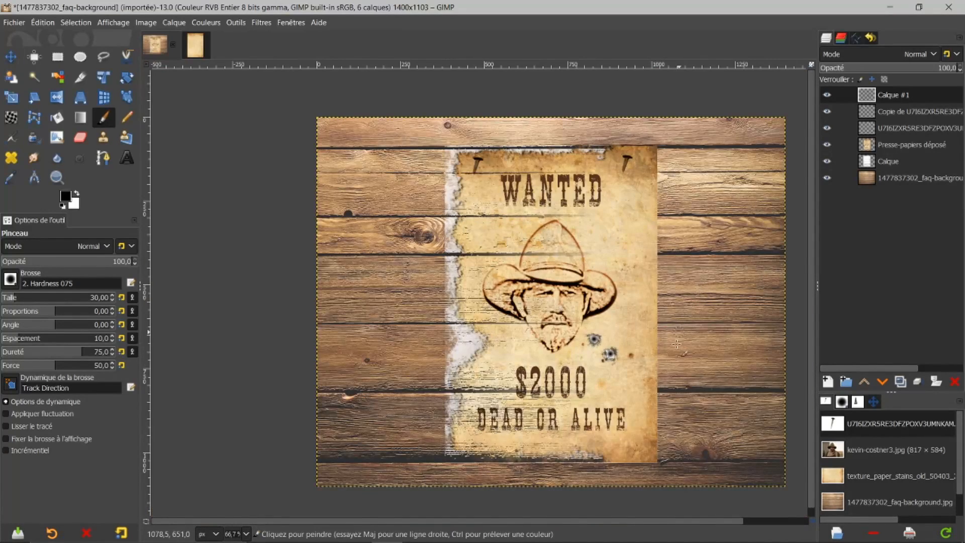
pyautogui.moveTo(616, 523); pyautogui.dragTo(640, 520)
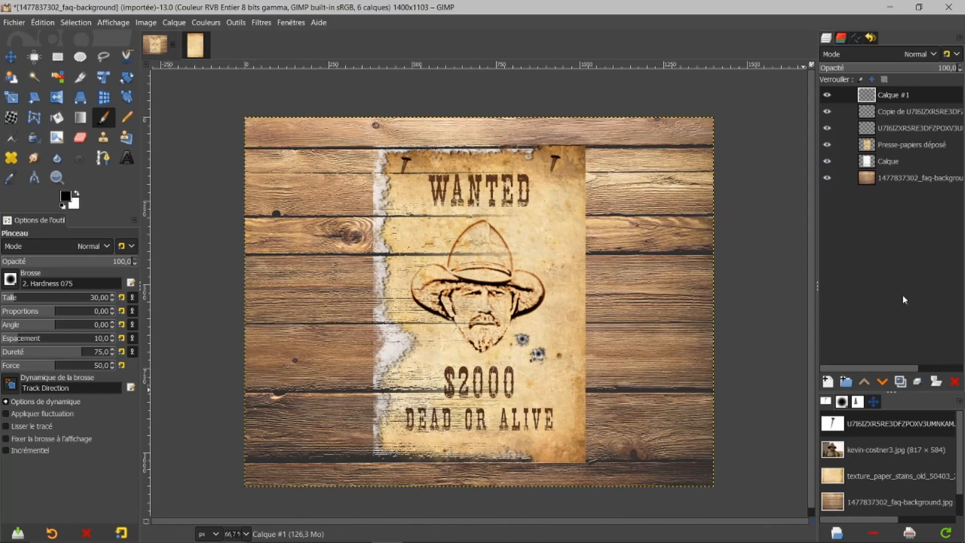
pyautogui.click(198, 49)
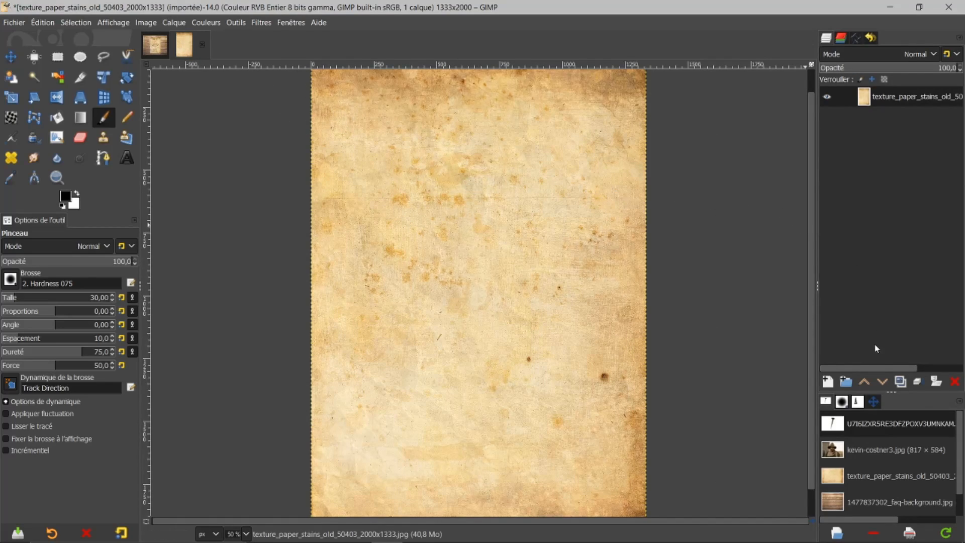
pyautogui.scroll(-1, 872, 445)
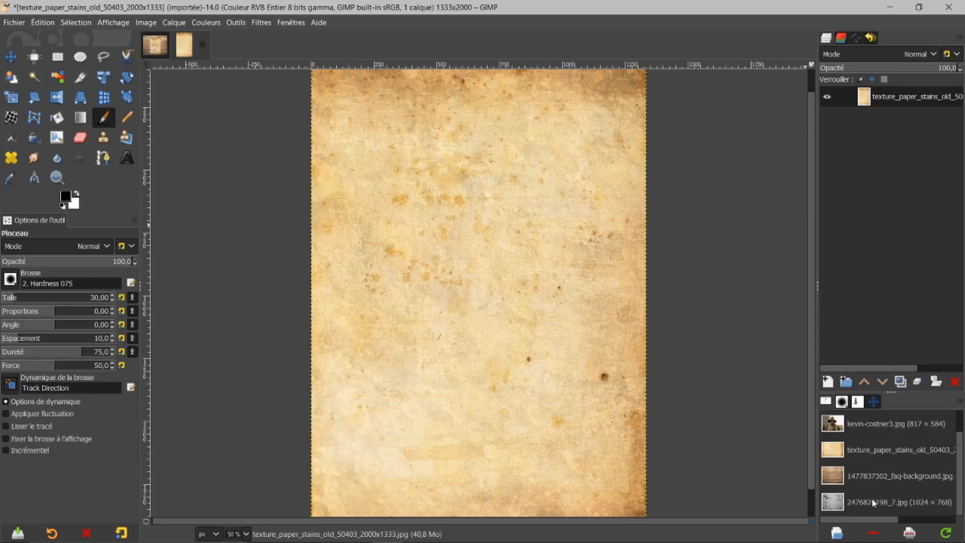
pyautogui.moveTo(872, 504); pyautogui.dragTo(894, 113)
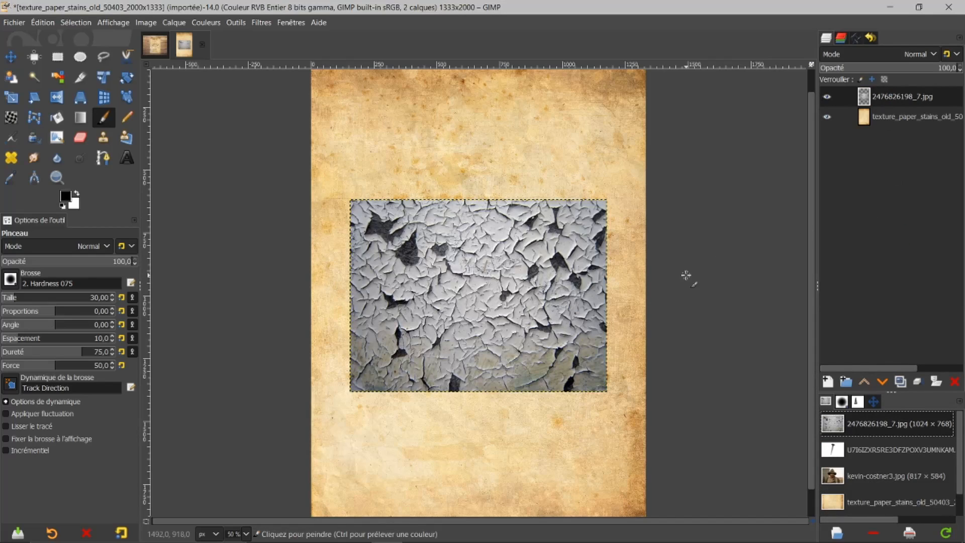
pyautogui.scroll(-1, 684, 280)
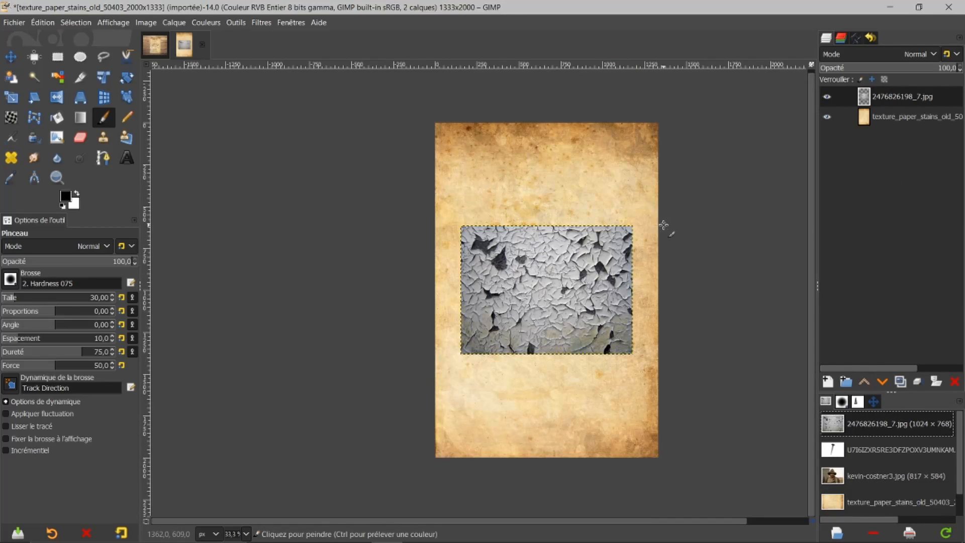
pyautogui.moveTo(510, 524); pyautogui.dragTo(597, 528)
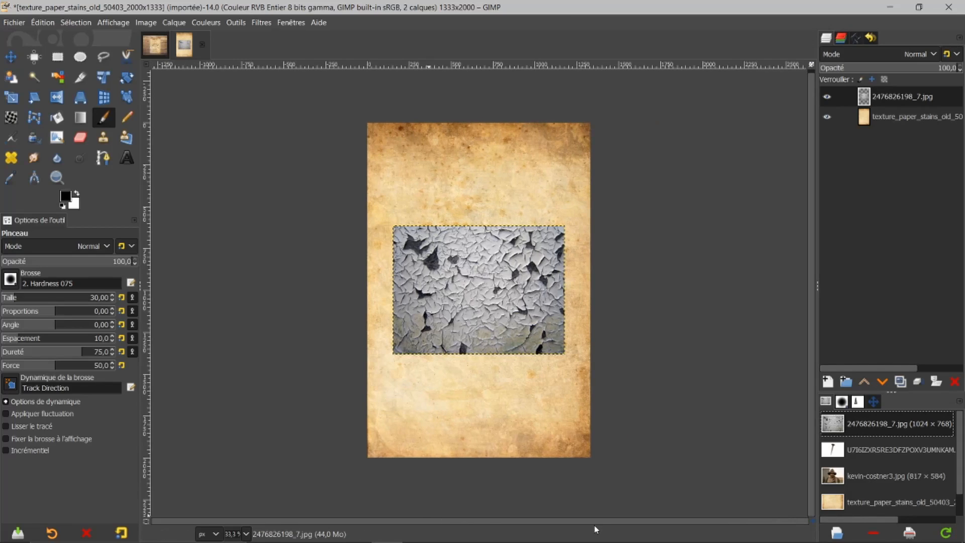
# Rotate the cracked-paint layer 90° anticlockwise
pyautogui.click(891, 96)
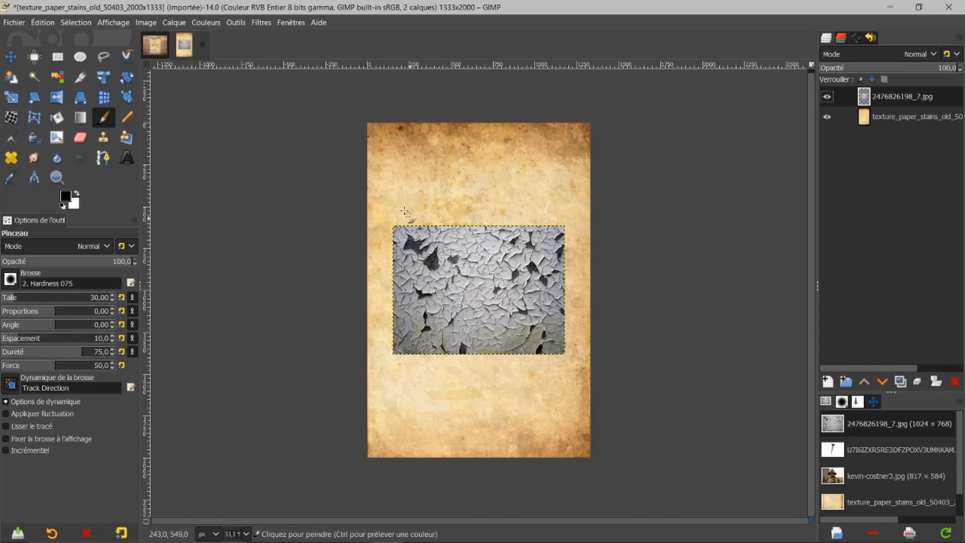
pyautogui.click(175, 22)
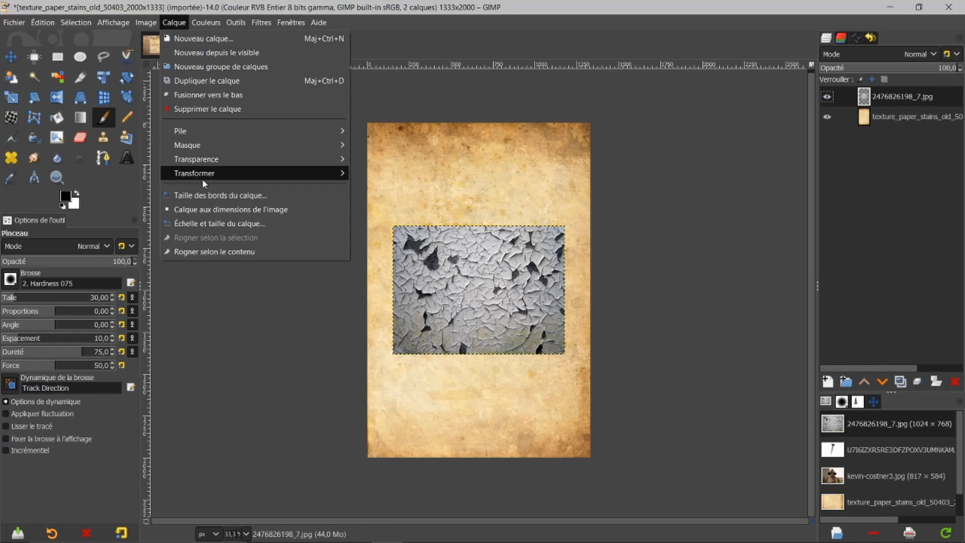
pyautogui.moveTo(305, 177)
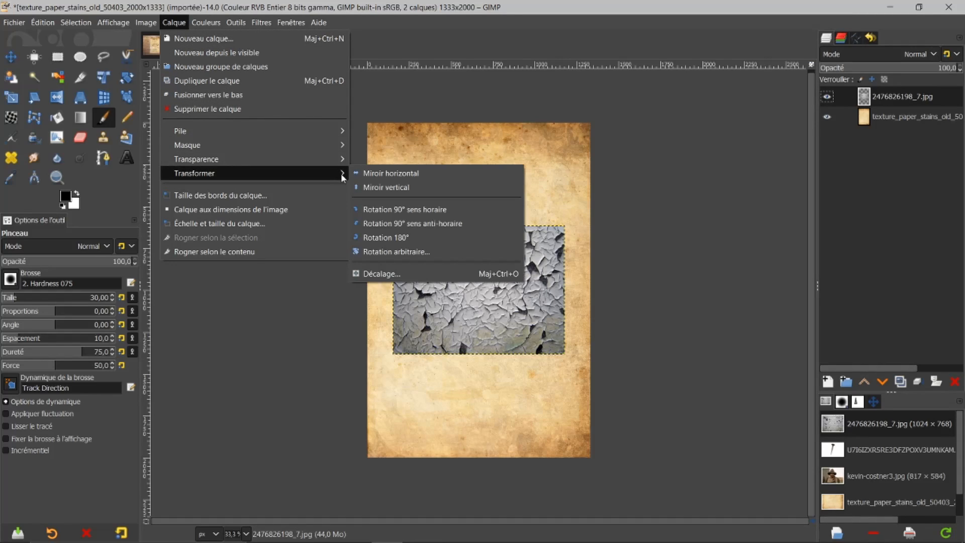
pyautogui.click(406, 224)
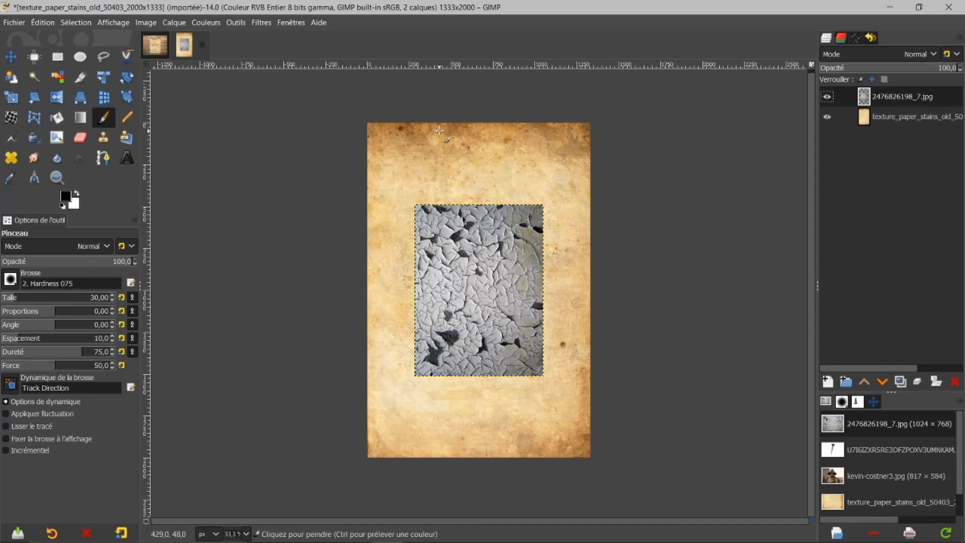
# Enlarge the cracked-paint layer to about 1347 × 1999 px with the Scale tool so it covers the whole paper
pyautogui.click(10, 101)
pyautogui.click(448, 264)
pyautogui.moveTo(415, 206); pyautogui.dragTo(413, 206)
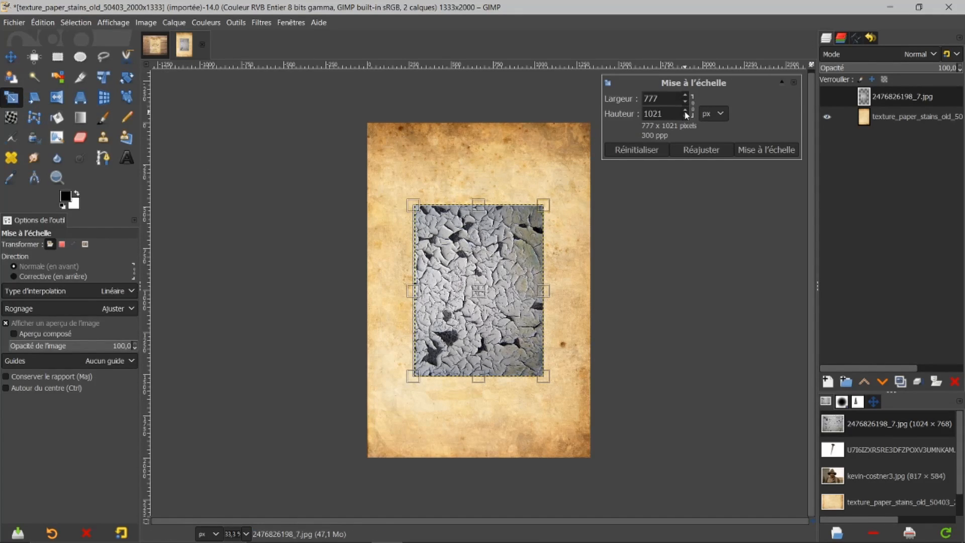
pyautogui.moveTo(413, 207); pyautogui.dragTo(367, 126)
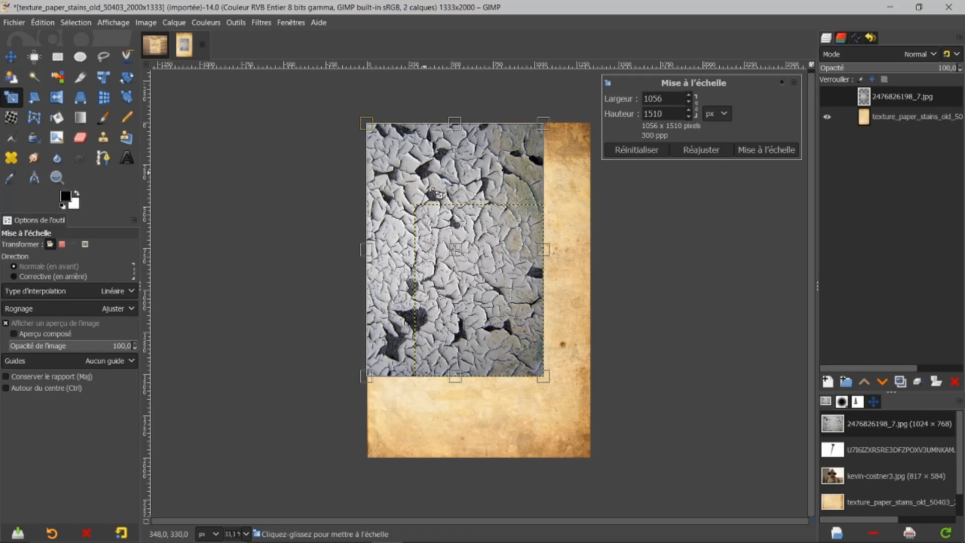
pyautogui.moveTo(543, 376); pyautogui.dragTo(592, 457)
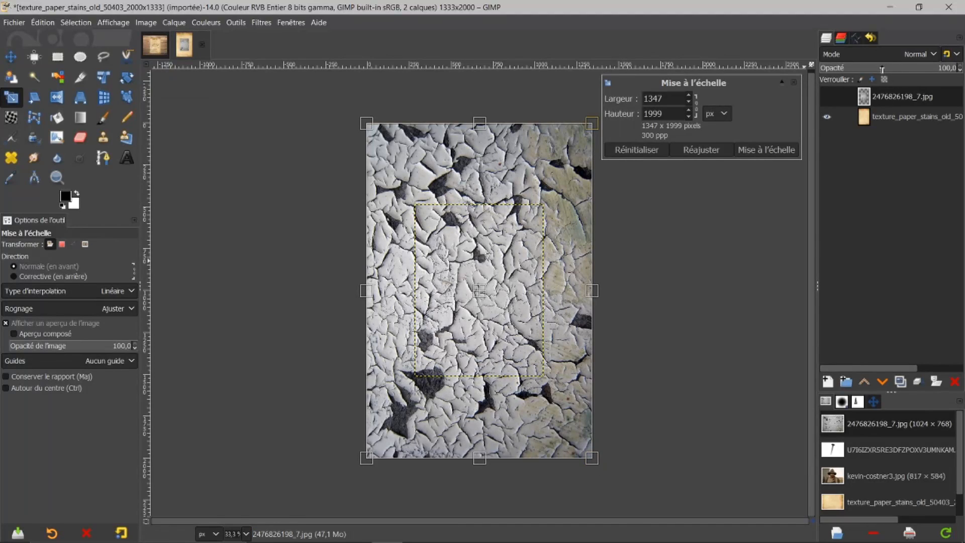
# Lower the cracked-paint layer's opacity to 41.6 and scale it to 1341 × 1996 px to fit the paper
pyautogui.click(883, 69)
pyautogui.moveTo(874, 69); pyautogui.dragTo(870, 69)
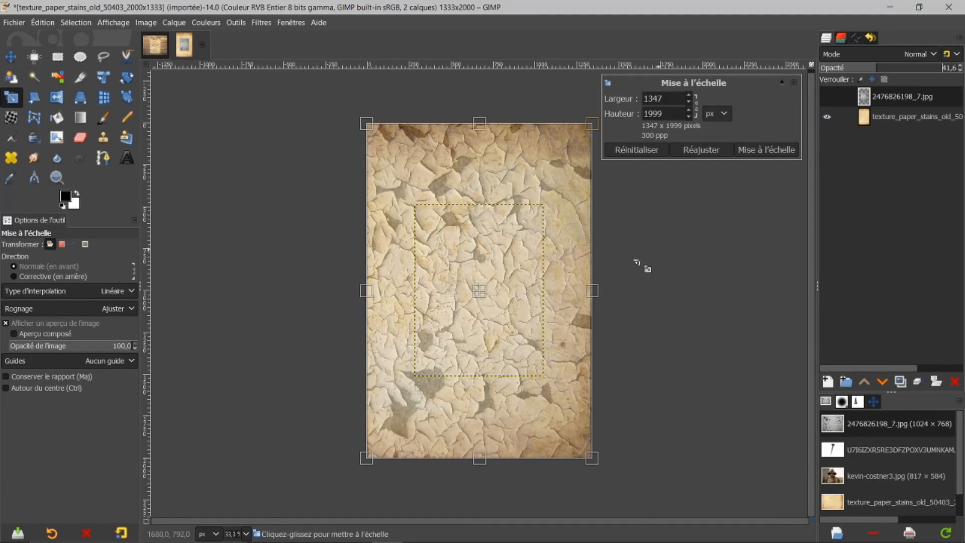
pyautogui.moveTo(587, 296); pyautogui.dragTo(586, 295)
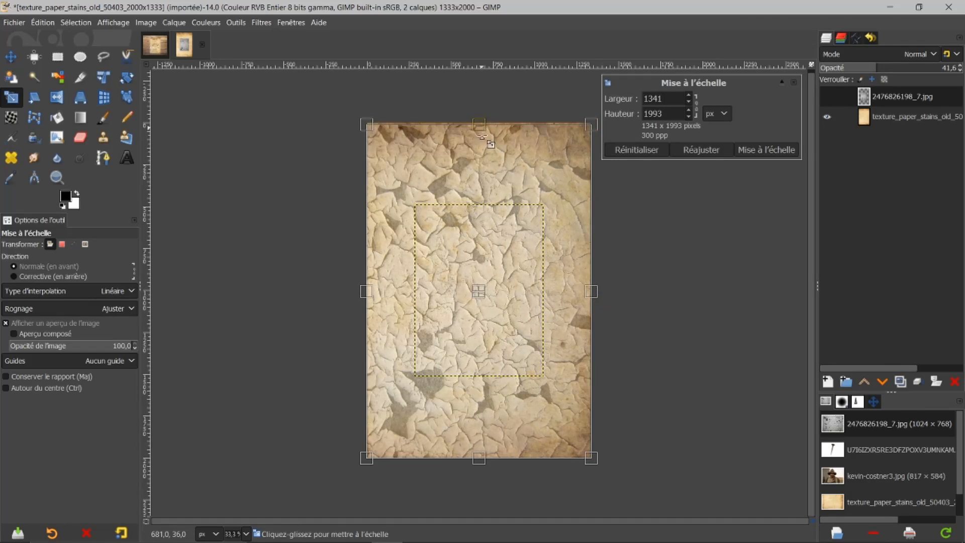
pyautogui.moveTo(481, 129); pyautogui.dragTo(480, 131)
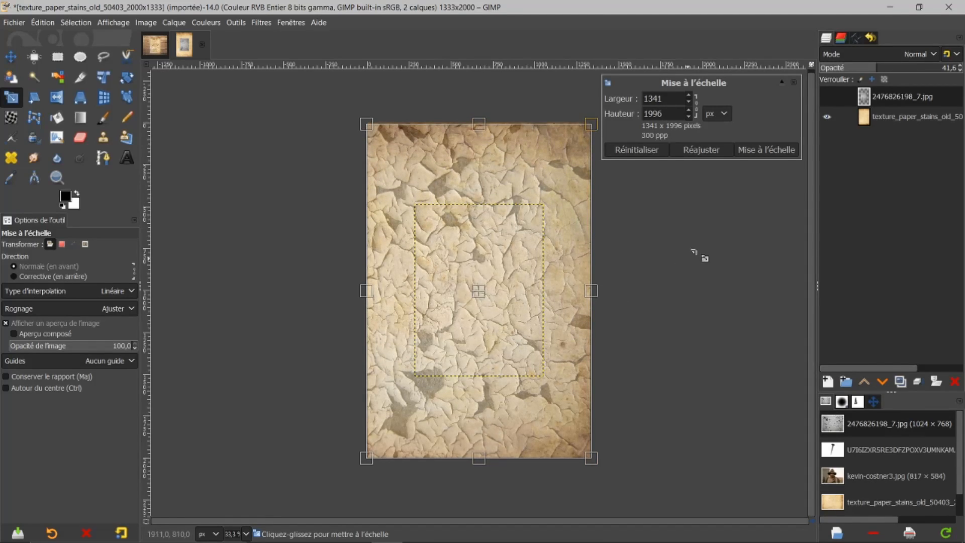
pyautogui.click(762, 149)
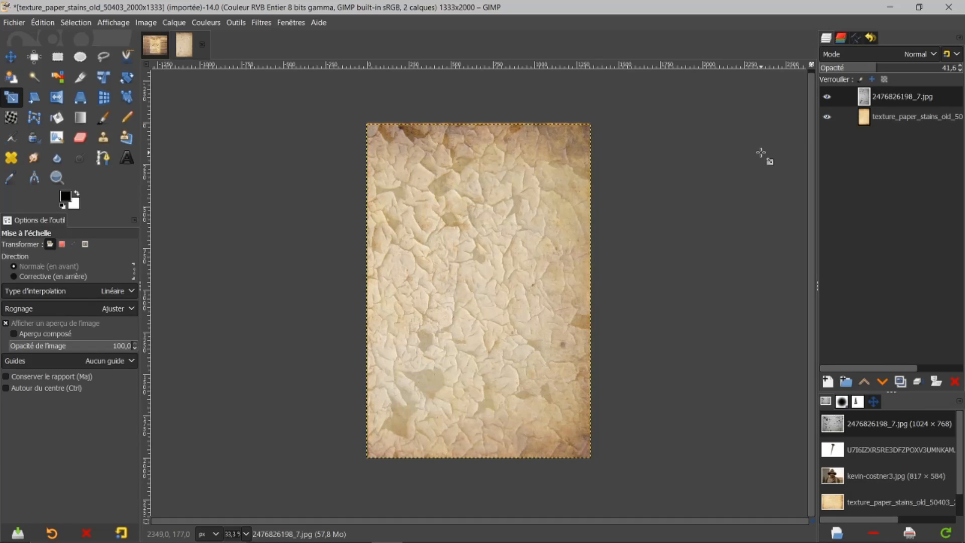
# Set the cracked-paint layer's opacity to 100 and match its boundary to the image size
pyautogui.moveTo(883, 68); pyautogui.dragTo(962, 68)
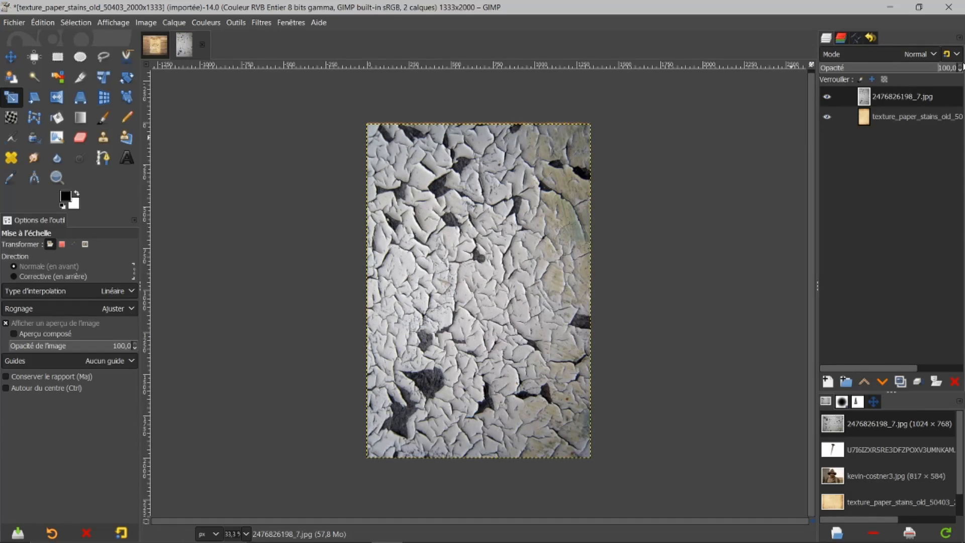
pyautogui.rightClick(891, 99)
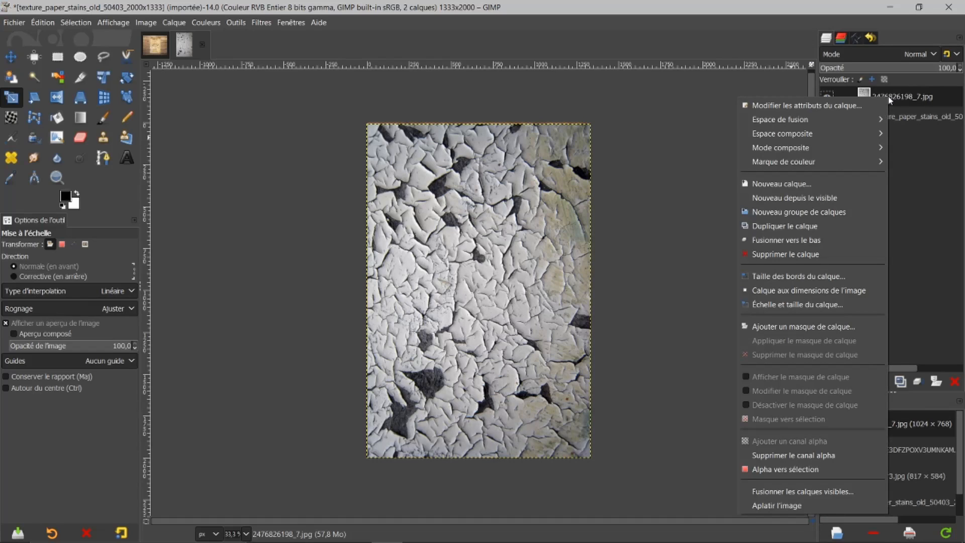
pyautogui.click(782, 291)
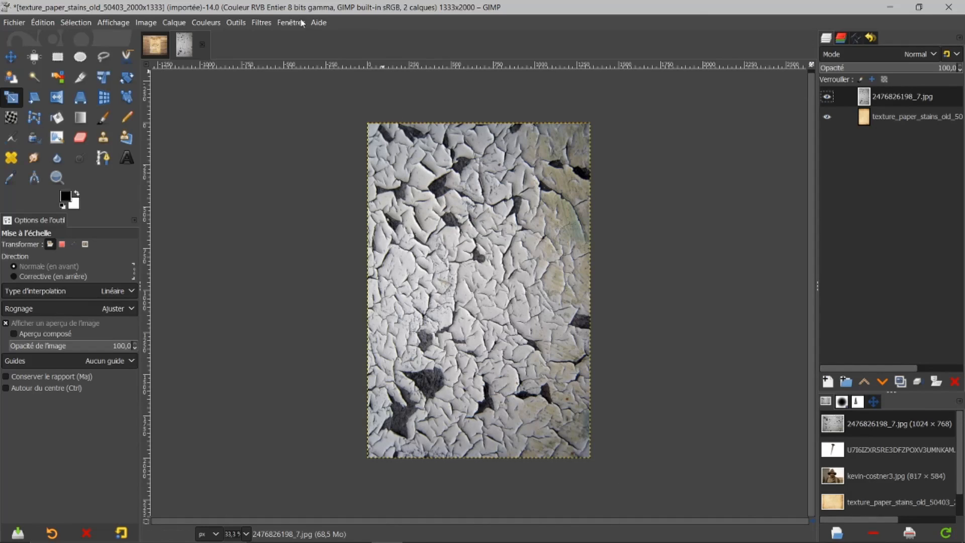
# Blend the cracked-paint layer with the old paper using the G'MIC Blend [Seamless] filter, inner fading 8.4 and outer fading 14.8
pyautogui.click(262, 23)
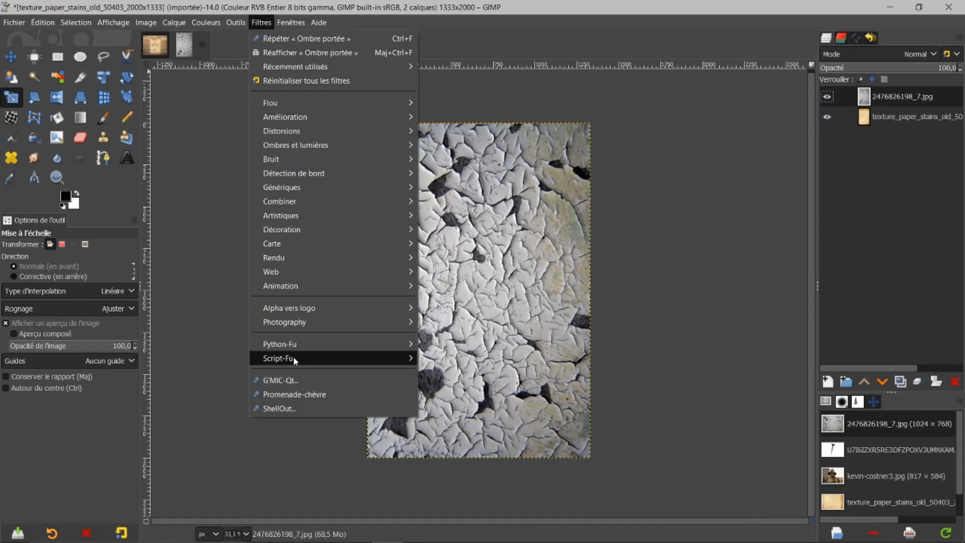
pyautogui.click(274, 382)
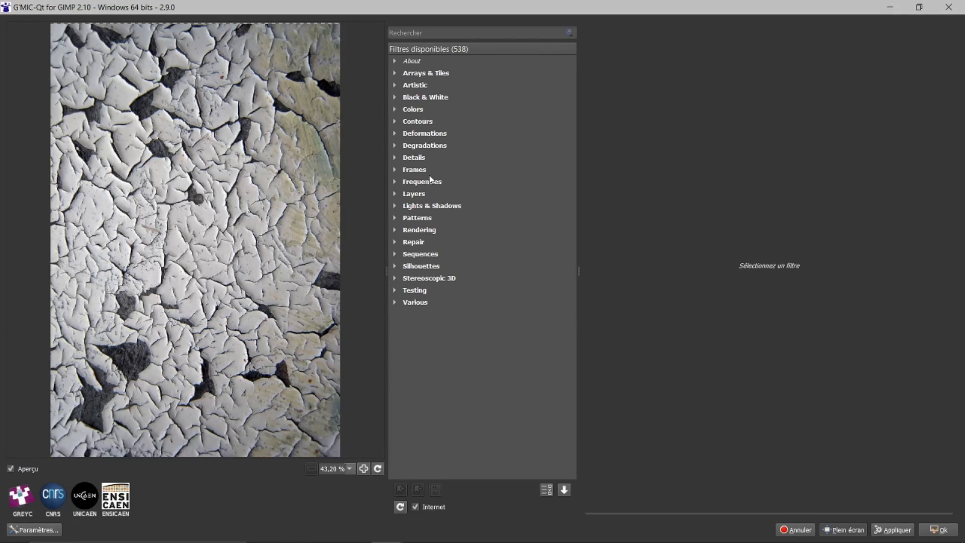
pyautogui.click(396, 194)
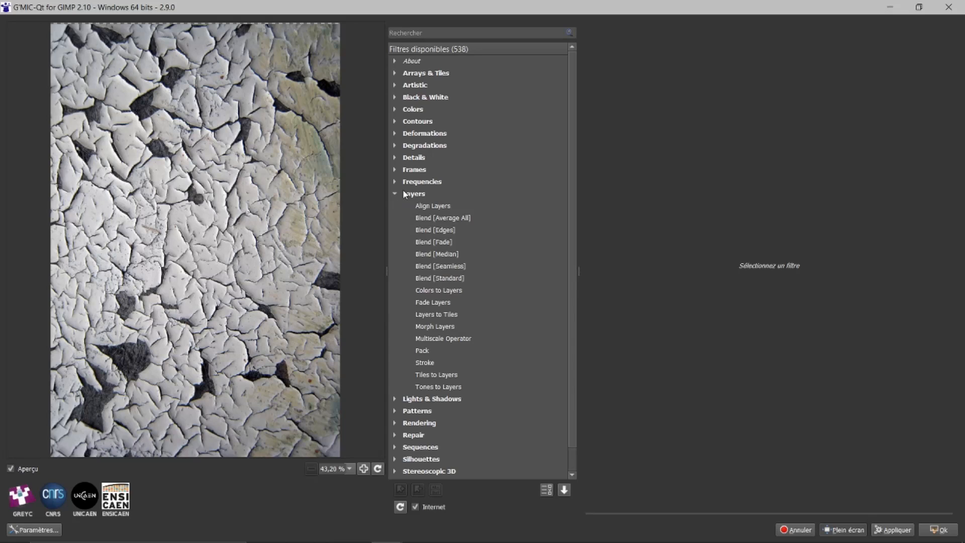
pyautogui.click(435, 266)
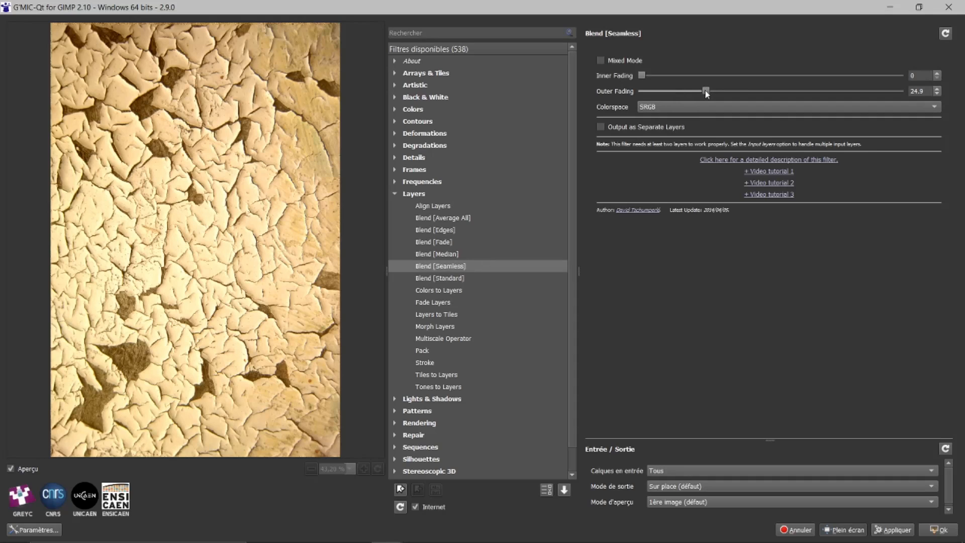
pyautogui.moveTo(677, 90); pyautogui.dragTo(679, 89)
pyautogui.moveTo(668, 75); pyautogui.dragTo(667, 76)
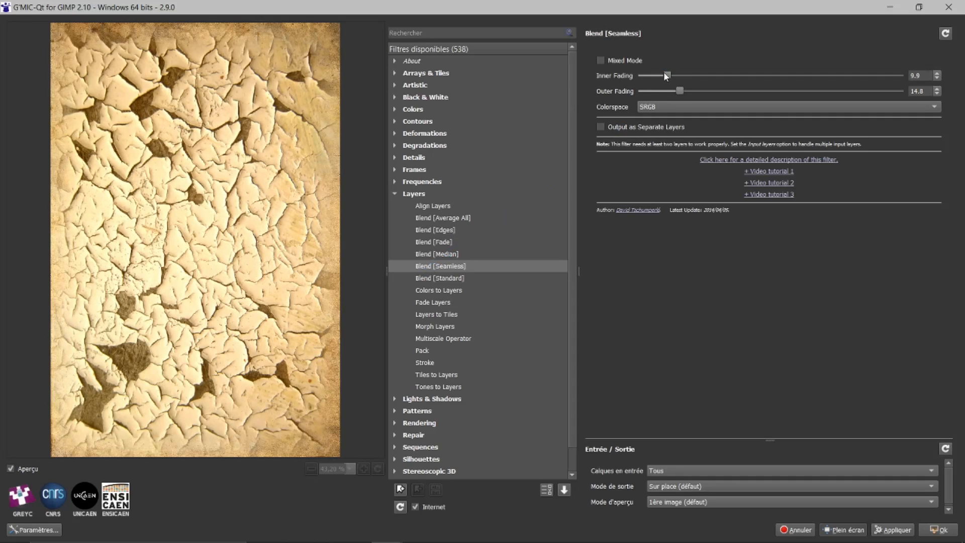
pyautogui.moveTo(655, 76); pyautogui.dragTo(651, 74)
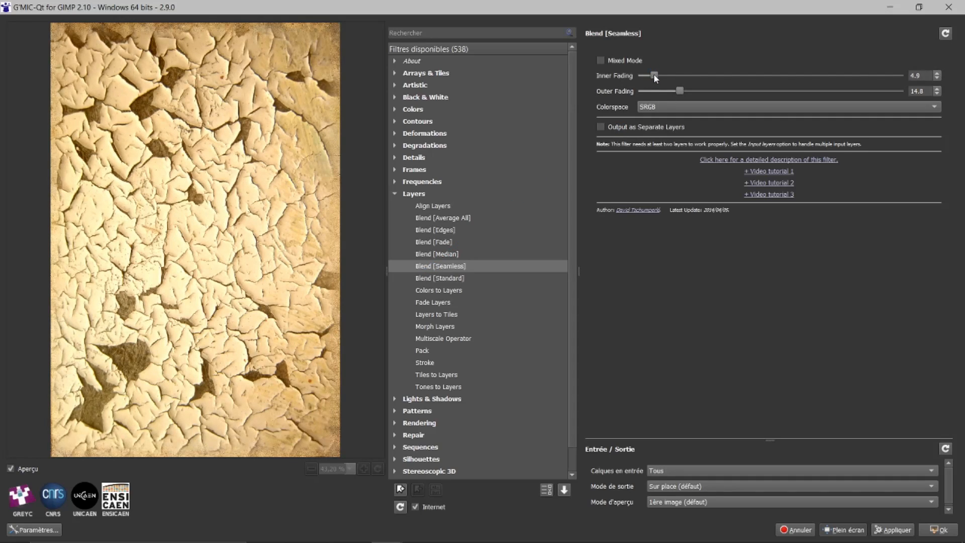
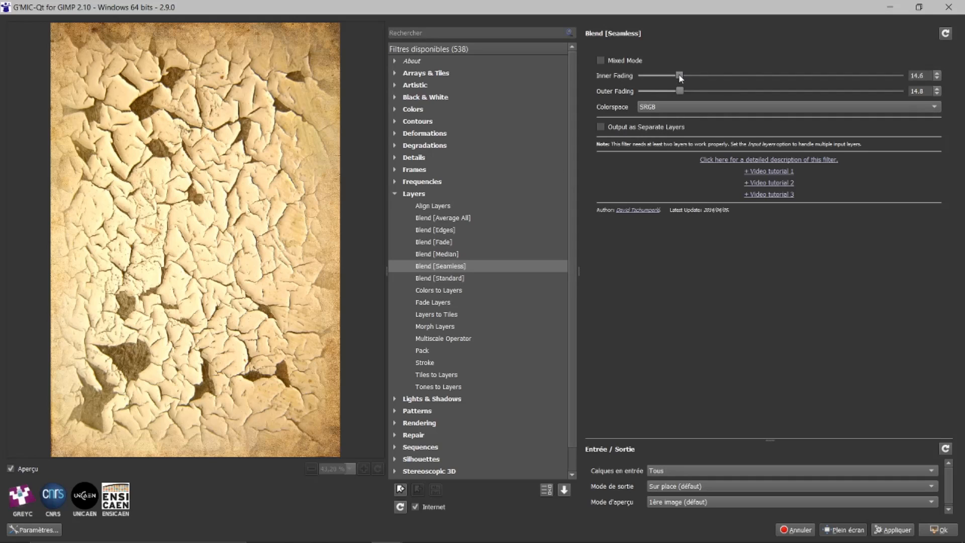
pyautogui.moveTo(667, 75); pyautogui.dragTo(665, 75)
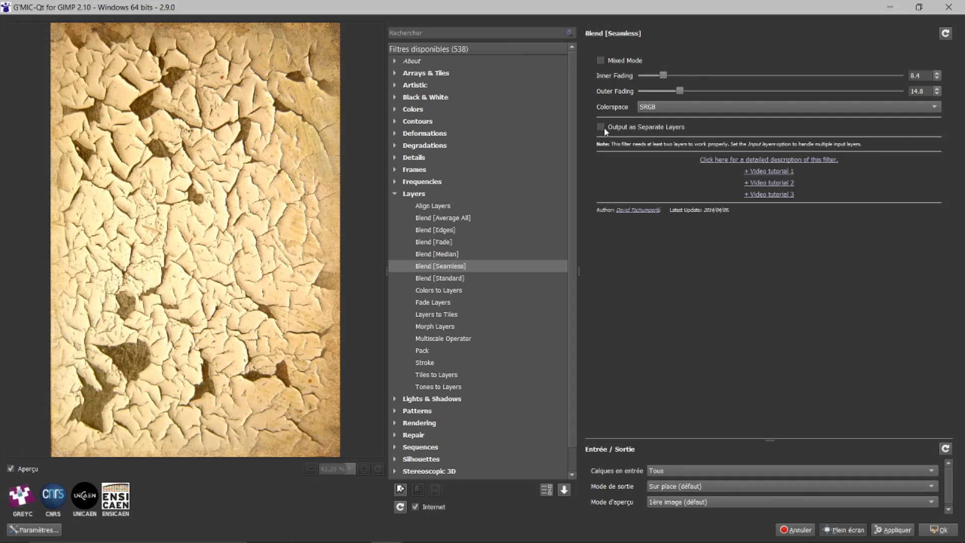
pyautogui.click(939, 530)
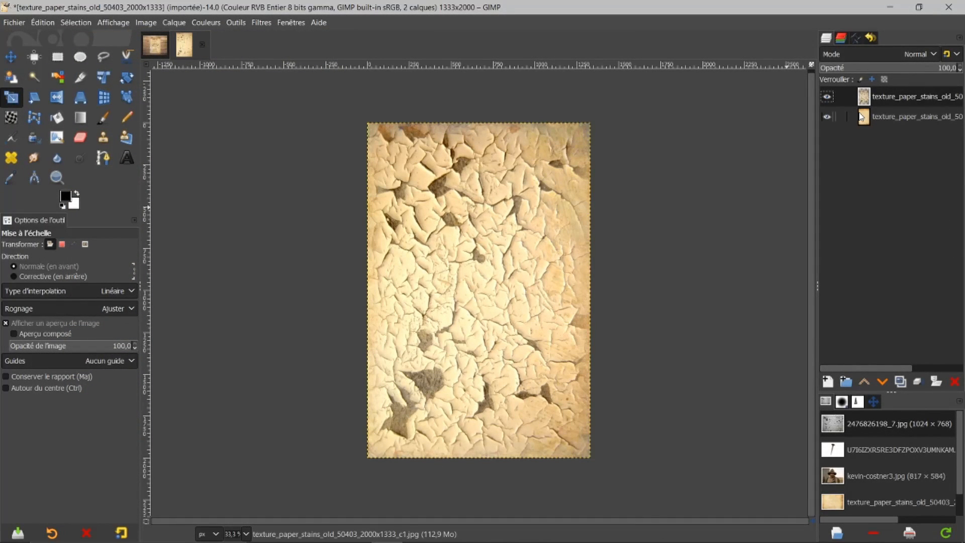
# Hide the plain paper layer and copy the blended cracked texture into the WANTED poster image as a new layer
pyautogui.click(827, 117)
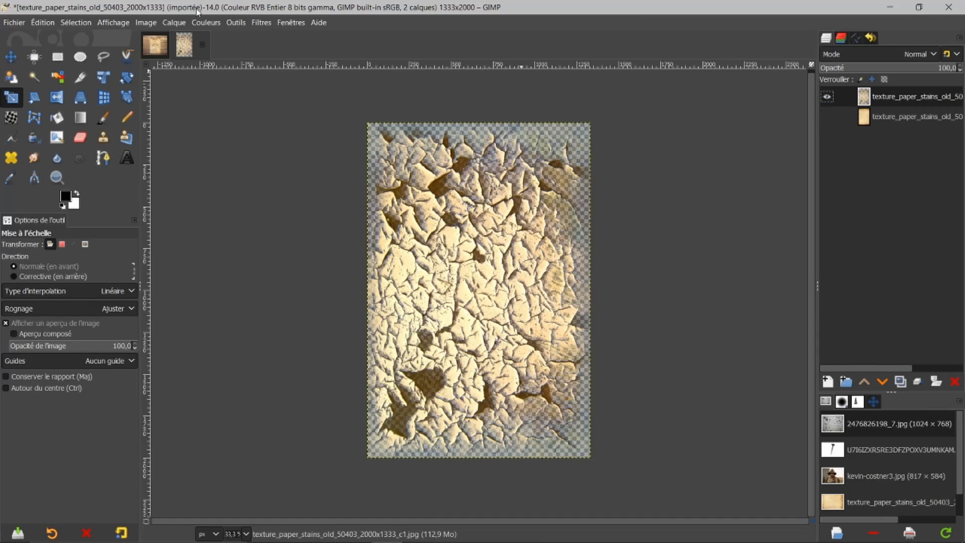
pyautogui.click(156, 44)
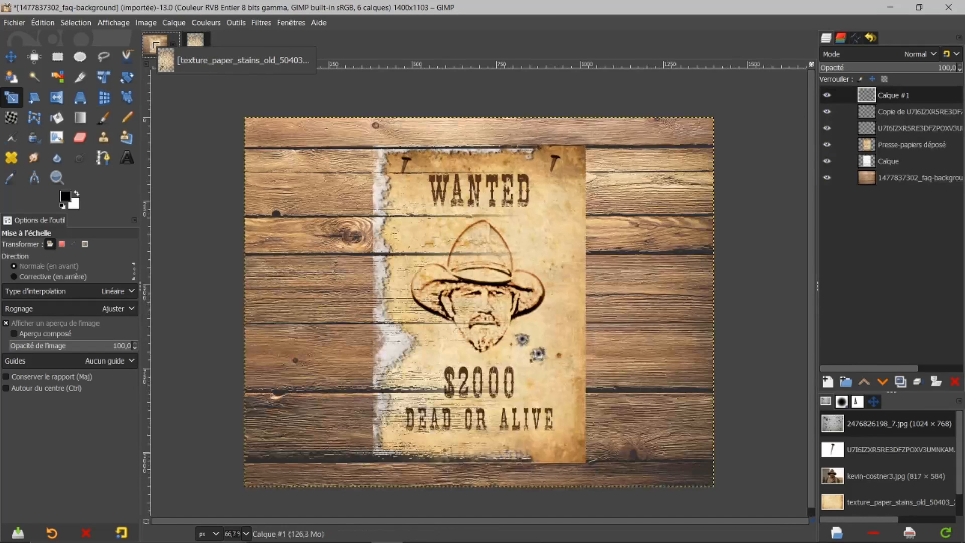
pyautogui.moveTo(155, 44); pyautogui.dragTo(439, 269)
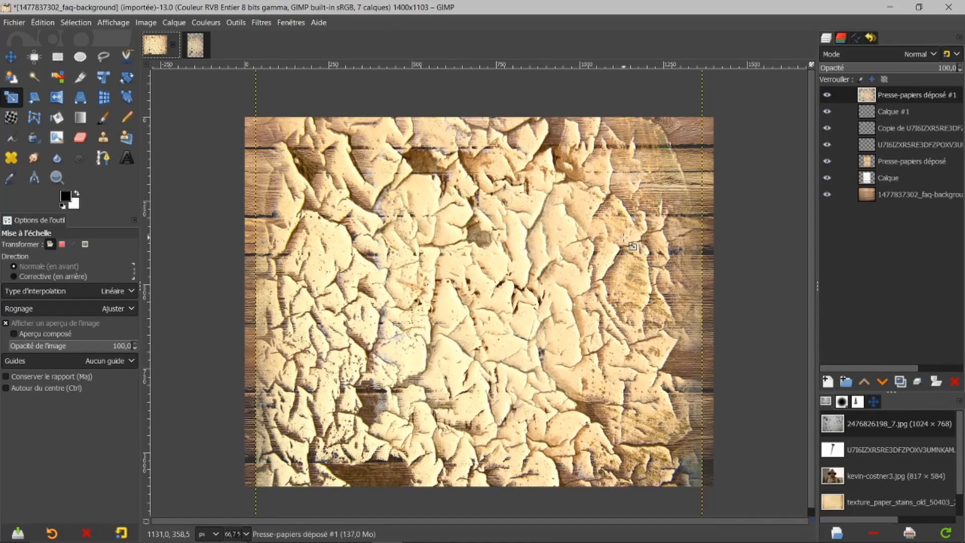
# Scale the cracked-texture layer to 639 × 939 px so it fits exactly over the WANTED poster
pyautogui.scroll(-2, 619, 242)
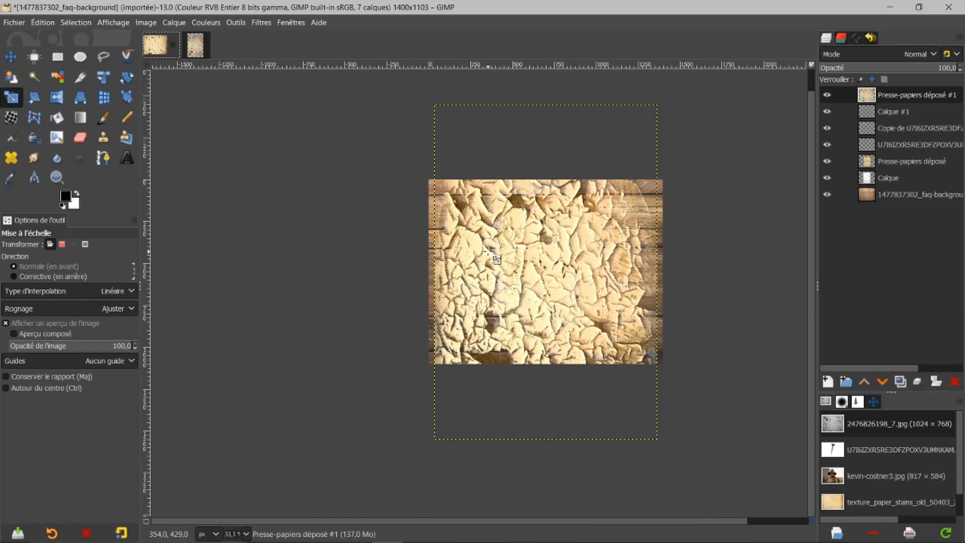
pyautogui.click(495, 257)
pyautogui.moveTo(435, 105); pyautogui.dragTo(500, 202)
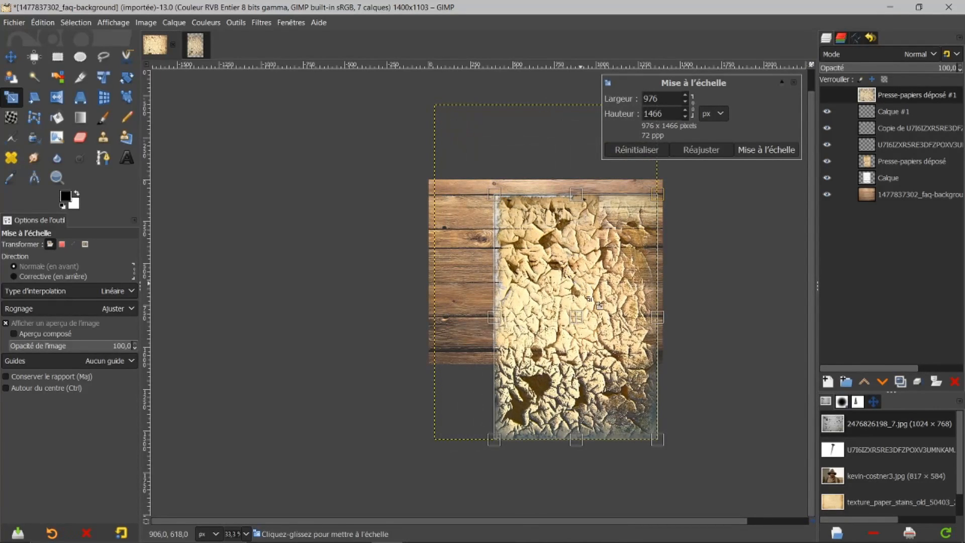
pyautogui.moveTo(665, 446); pyautogui.dragTo(608, 364)
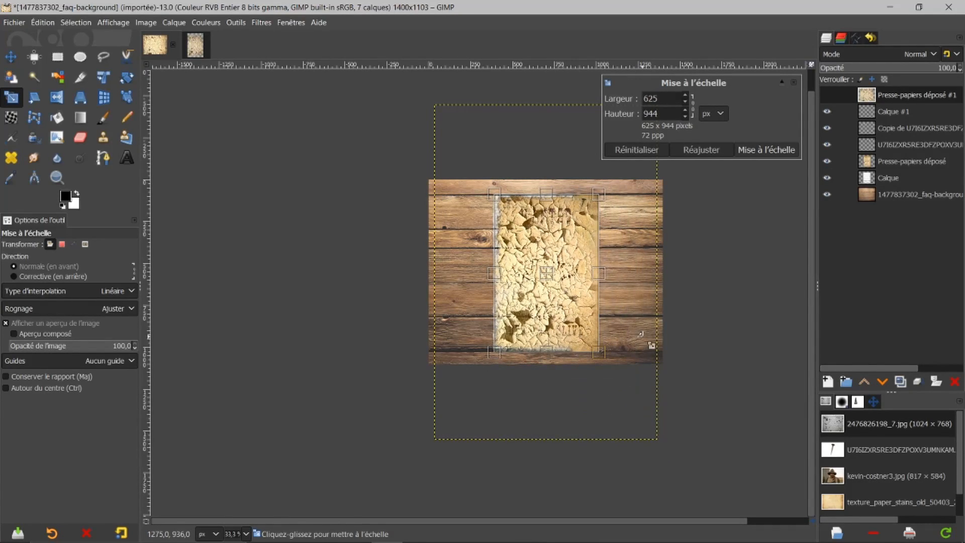
pyautogui.click(874, 402)
pyautogui.click(903, 534)
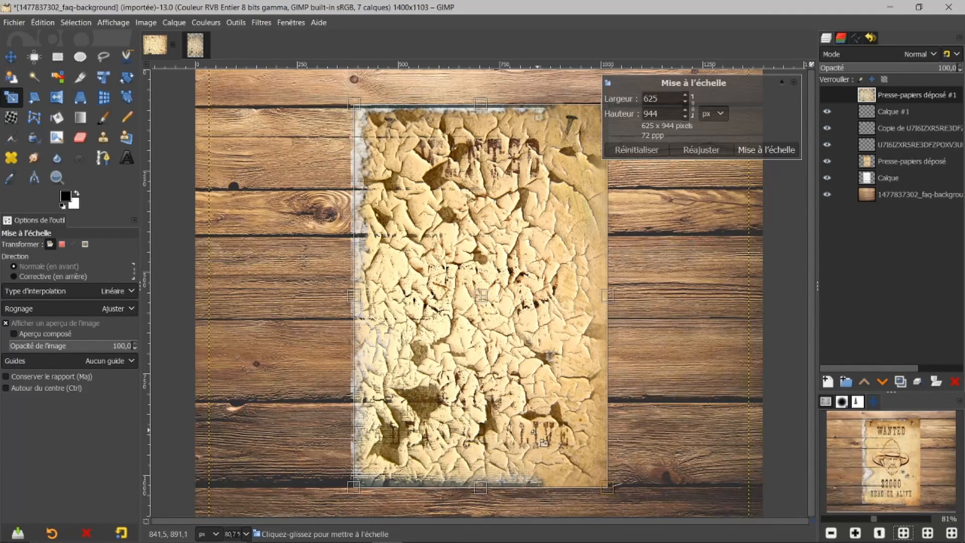
pyautogui.moveTo(609, 300); pyautogui.dragTo(608, 304)
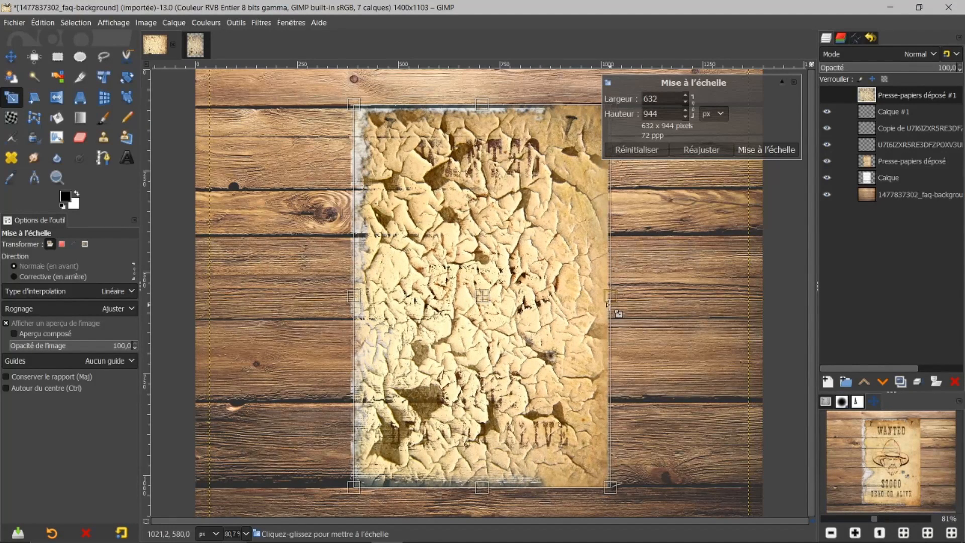
pyautogui.moveTo(486, 105); pyautogui.dragTo(486, 107)
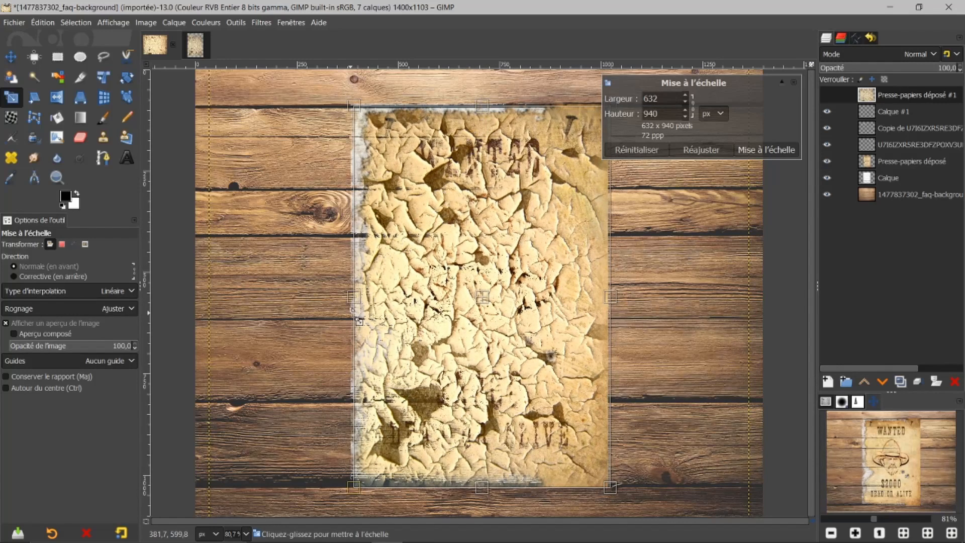
pyautogui.moveTo(354, 300); pyautogui.dragTo(351, 299)
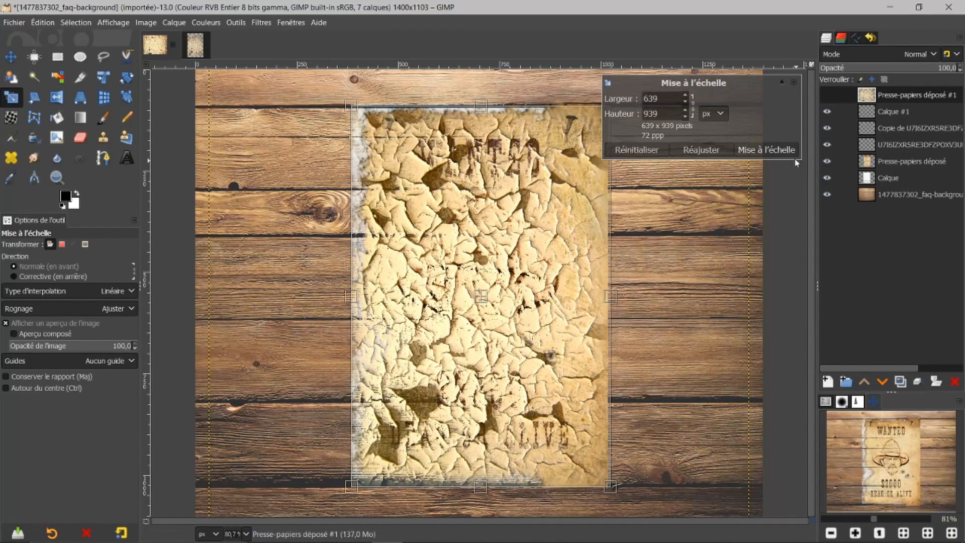
pyautogui.click(770, 153)
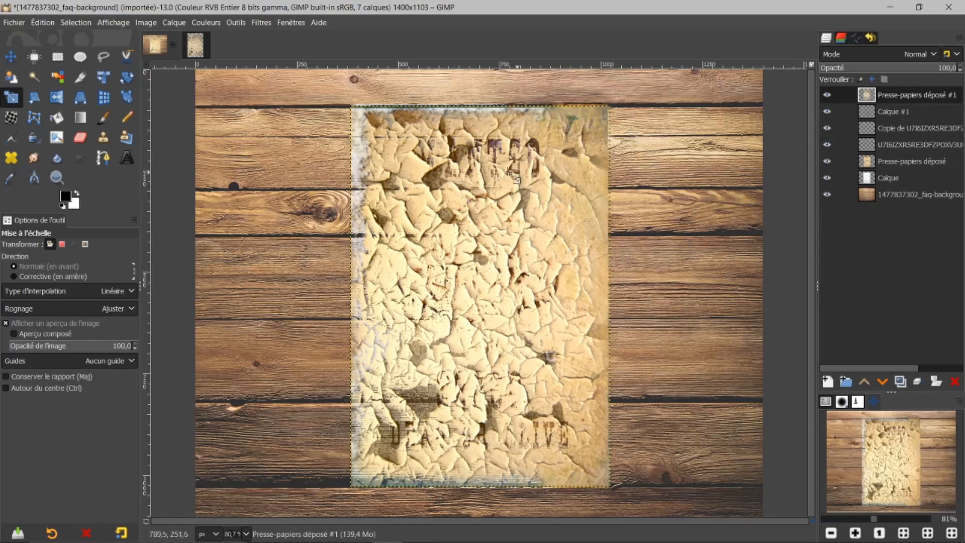
# Add a layer mask initialised to black (full transparency) to the cracked-texture layer
pyautogui.rightClick(898, 99)
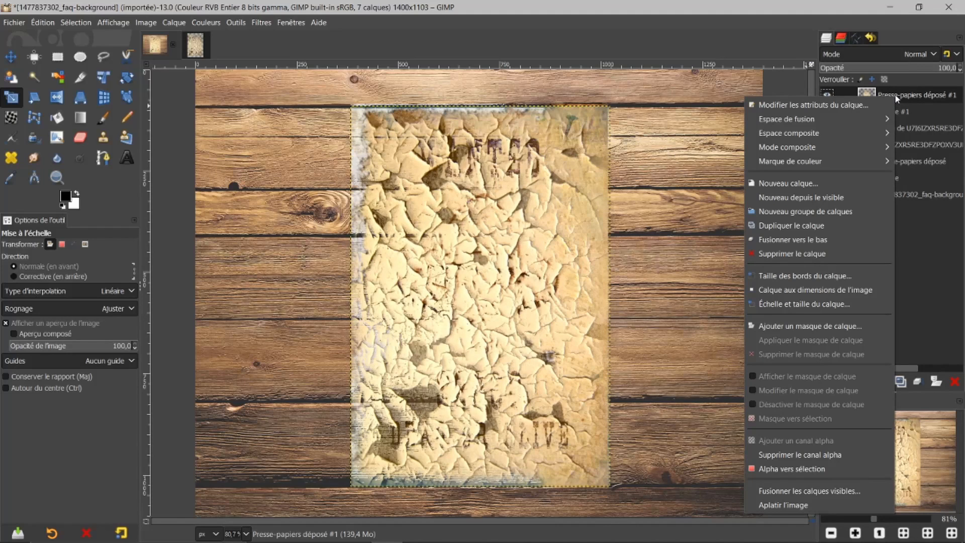
pyautogui.click(791, 328)
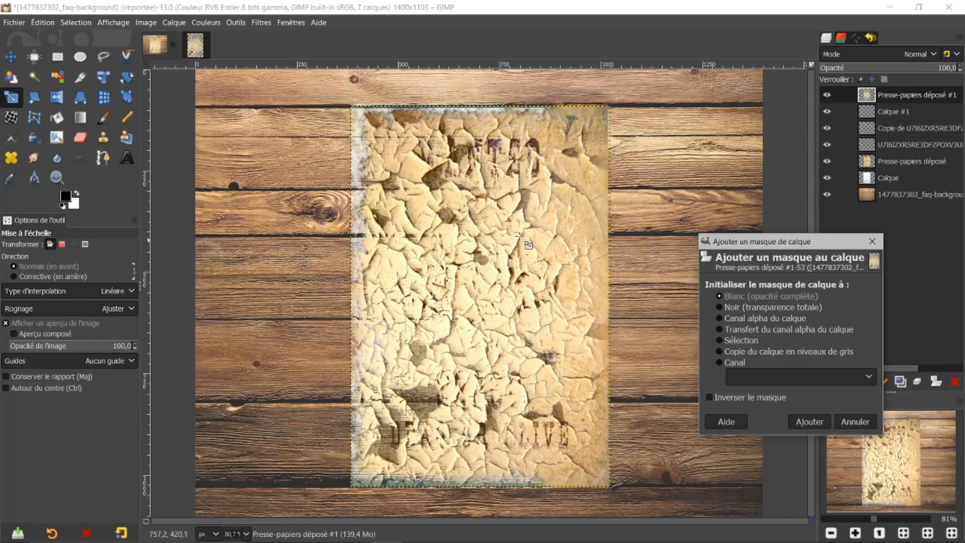
pyautogui.click(721, 308)
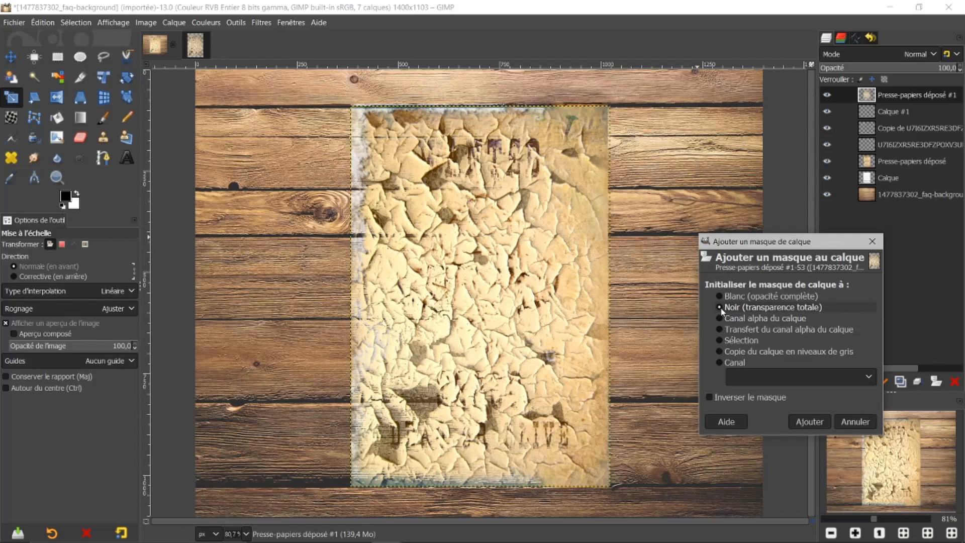
pyautogui.click(800, 421)
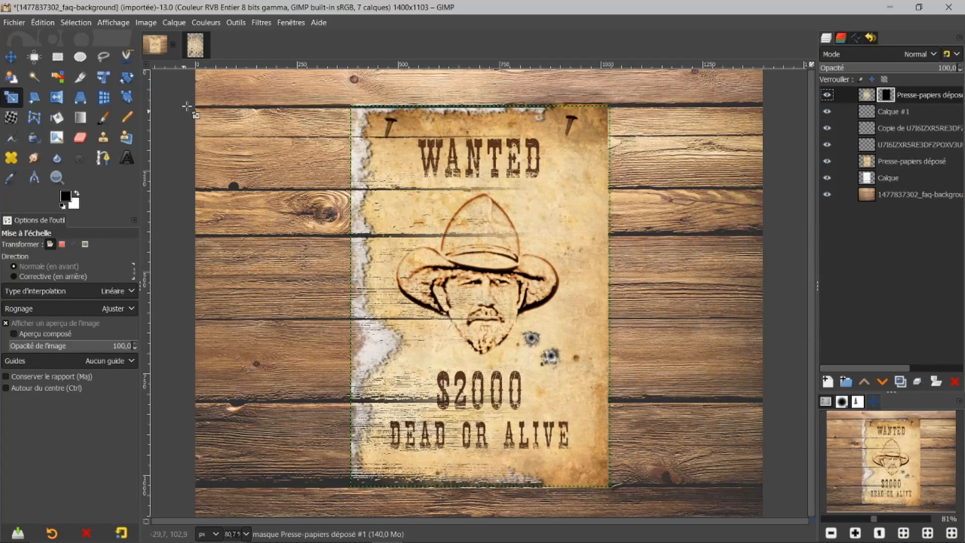
# Paint white on the mask with the Acrylic 01 brush at size 180 to reveal cracks along the poster's right side and lower edge
pyautogui.click(104, 119)
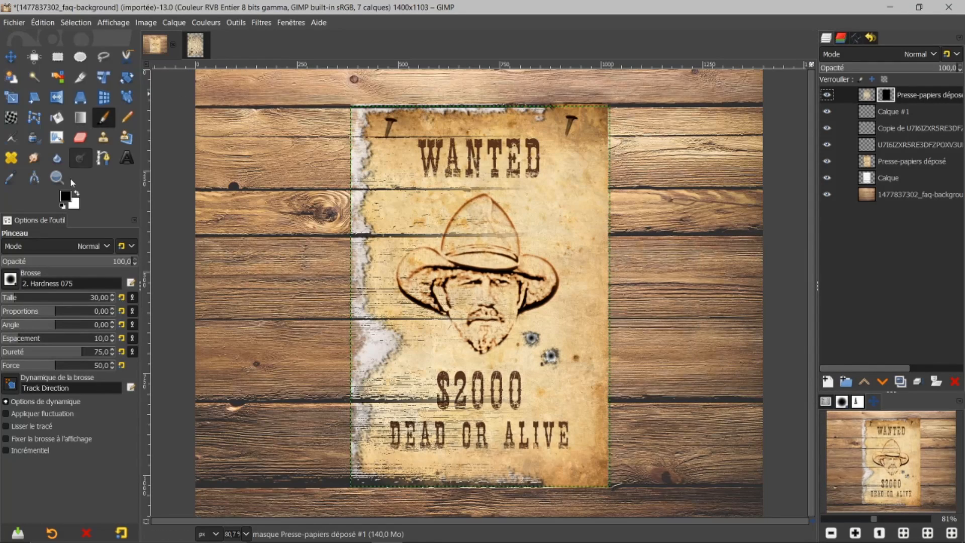
pyautogui.click(10, 281)
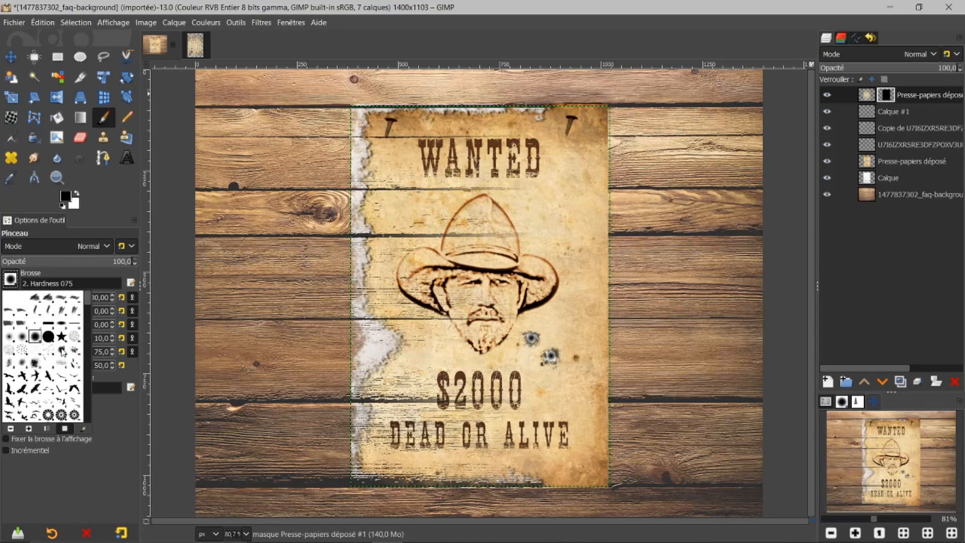
pyautogui.click(63, 352)
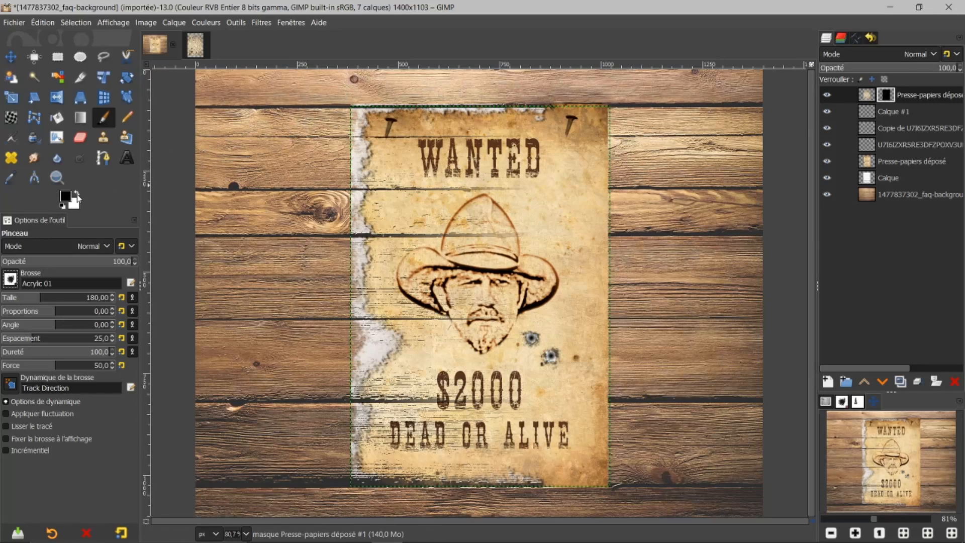
pyautogui.click(77, 194)
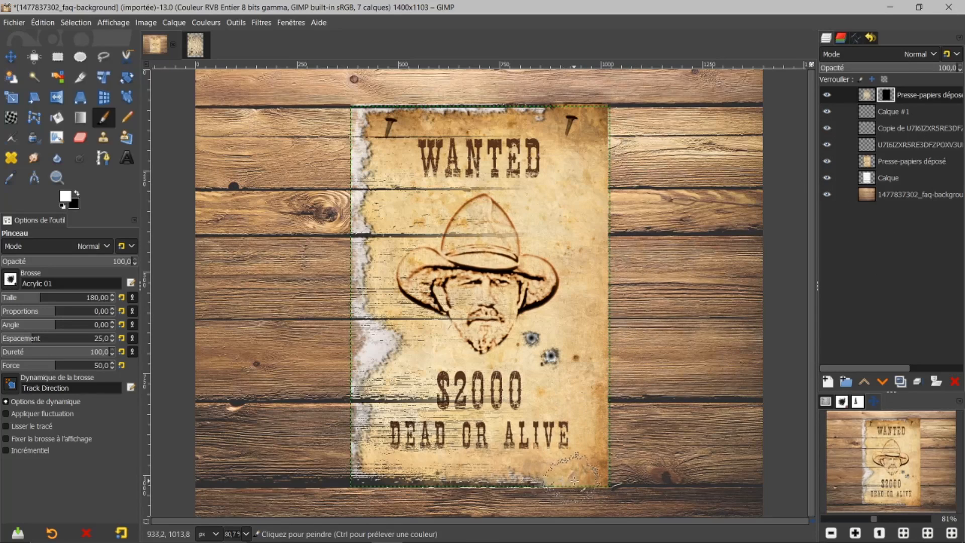
pyautogui.moveTo(594, 463)
pyautogui.mouseDown()
pyautogui.moveTo(573, 392)
pyautogui.moveTo(594, 378)
pyautogui.moveTo(601, 353)
pyautogui.moveTo(581, 324)
pyautogui.moveTo(600, 299)
pyautogui.moveTo(584, 280)
pyautogui.moveTo(605, 220)
pyautogui.moveTo(599, 200)
pyautogui.moveTo(579, 189)
pyautogui.moveTo(598, 158)
pyautogui.moveTo(601, 124)
pyautogui.moveTo(579, 148)
pyautogui.moveTo(598, 187)
pyautogui.mouseUp()
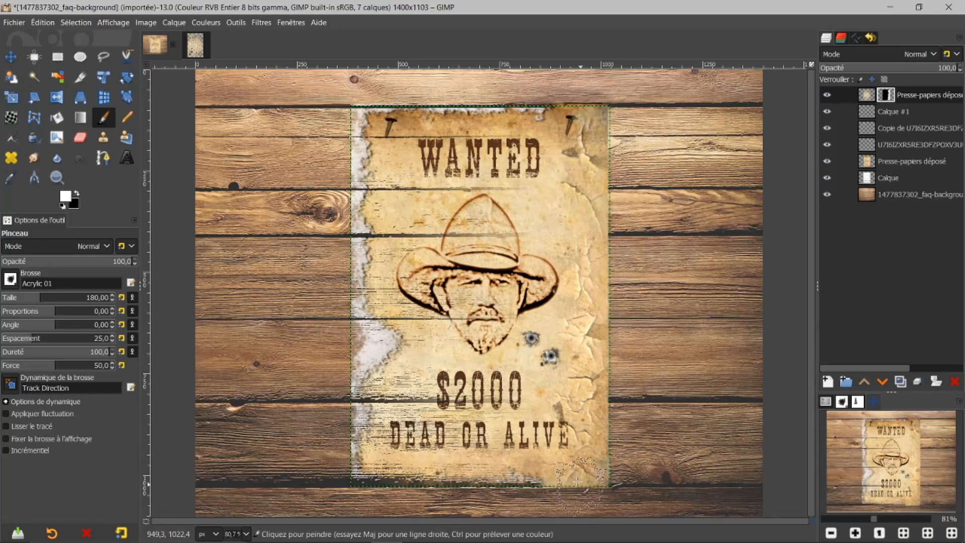
pyautogui.moveTo(556, 482); pyautogui.dragTo(518, 479)
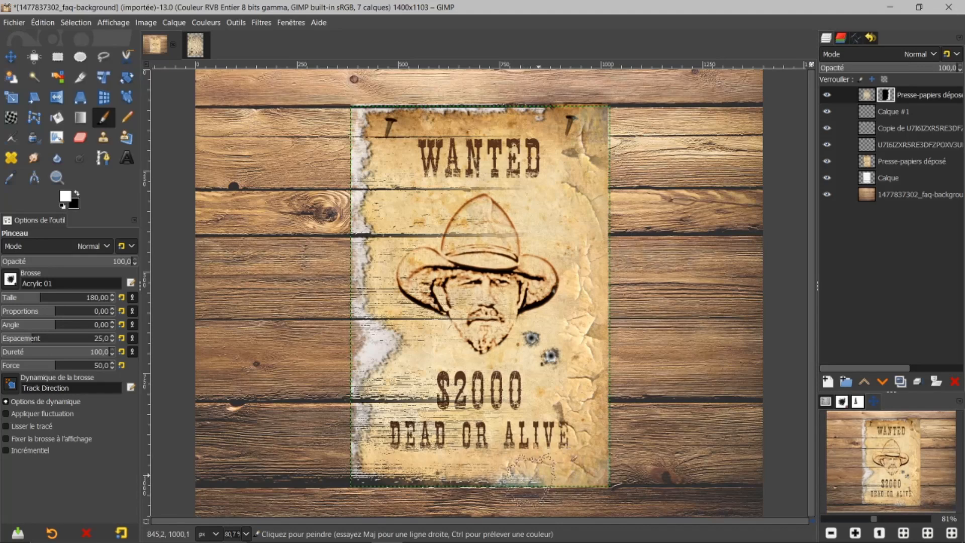
pyautogui.moveTo(559, 400); pyautogui.dragTo(551, 411)
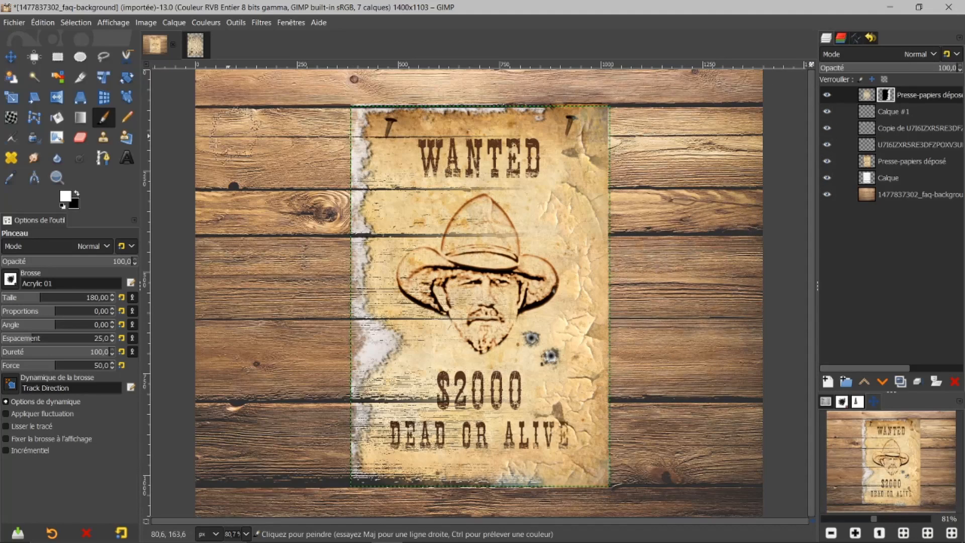
# Swap the paint colours so that black is the foreground colour for the layer mask
pyautogui.click(77, 195)
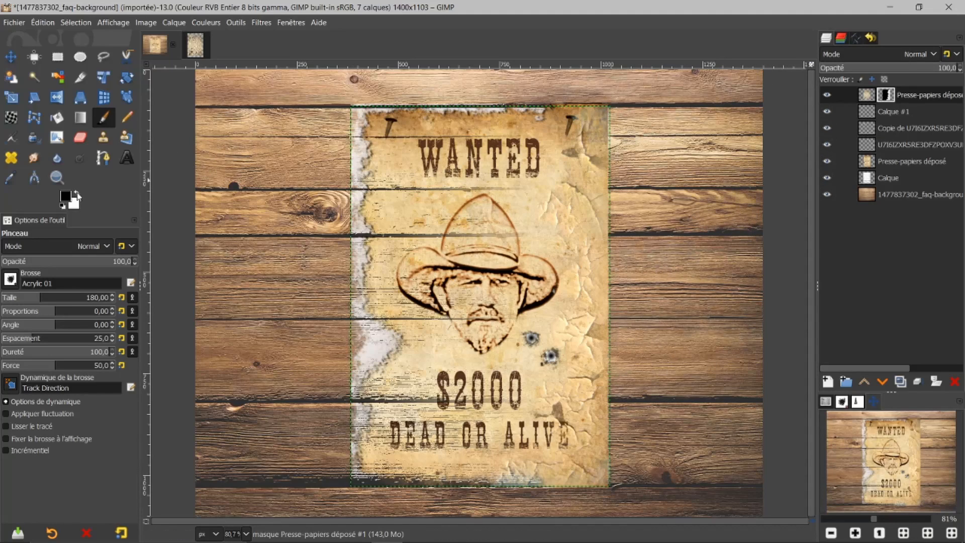